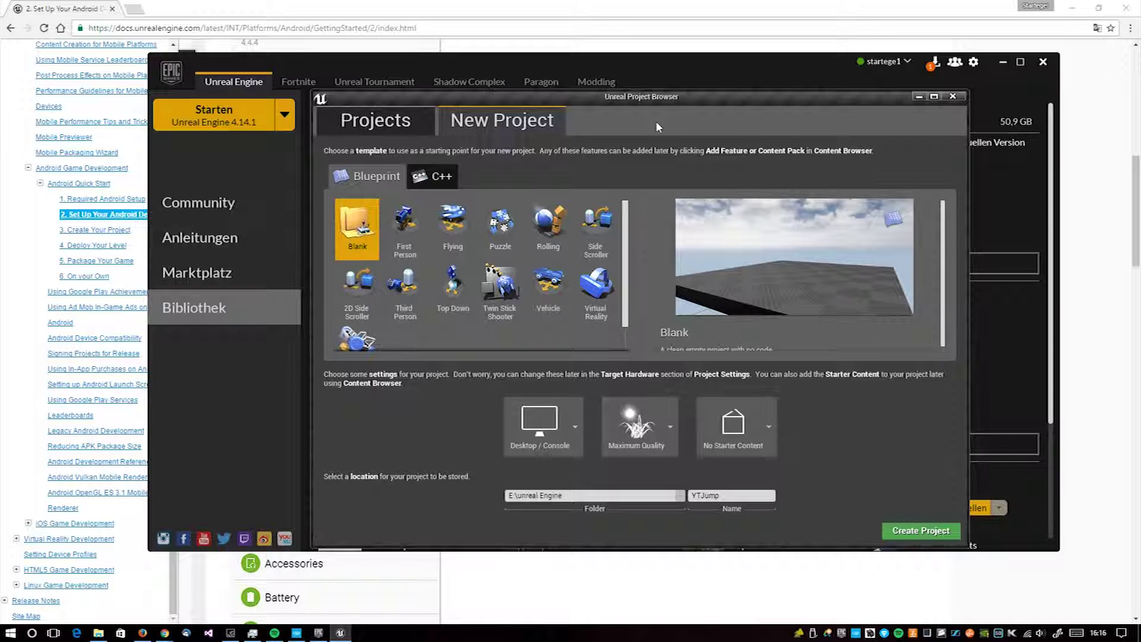
Step: Move the Project Browser window lower and to the right
mouse_move(655, 101)
left_mouse_down()
mouse_move(807, 152)
mouse_move(704, 127)
left_mouse_up()
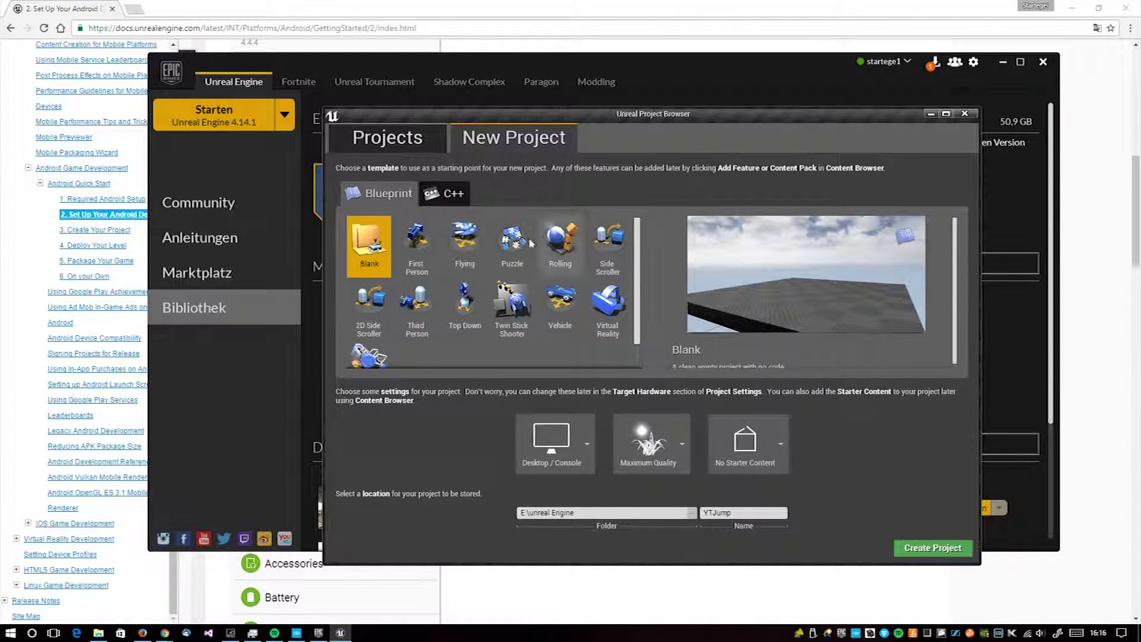
scroll(523, 328, "down", 1)
scroll(523, 327, "up", 1)
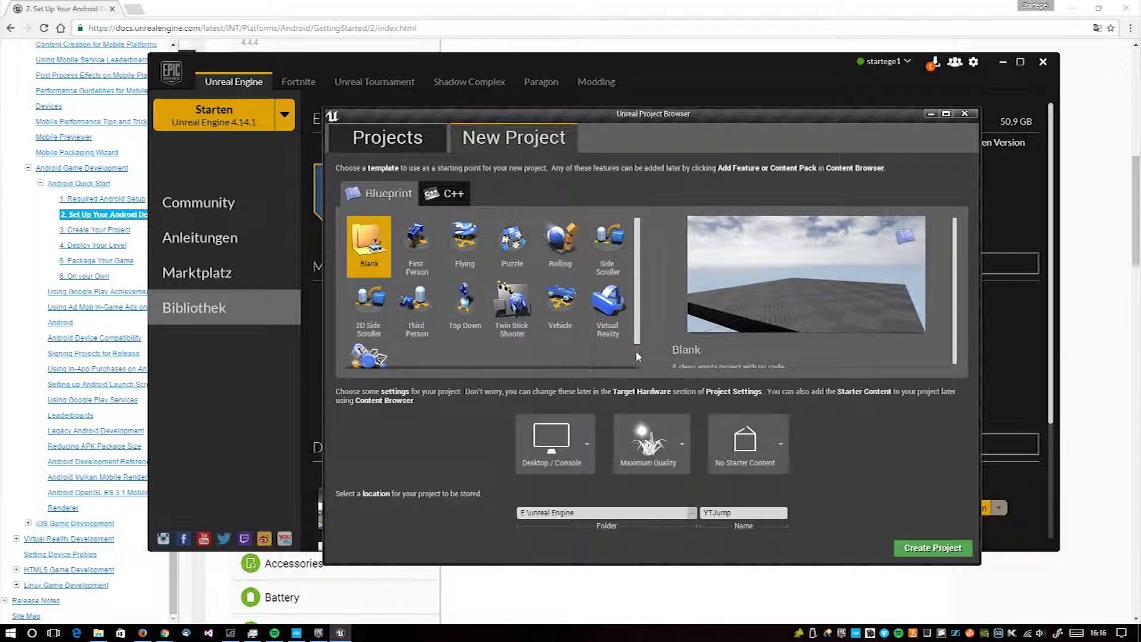
Step: Select the 2D Side Scroller Blueprint template after briefly previewing the regular Side Scroller
left_click(368, 312)
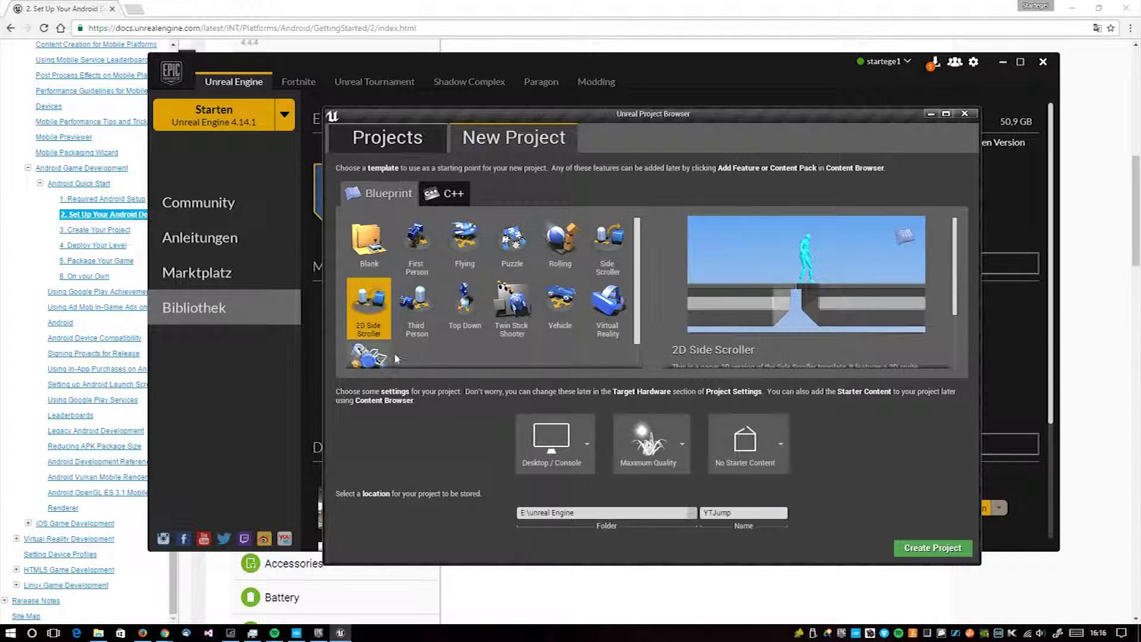
scroll(820, 320, "down", 3)
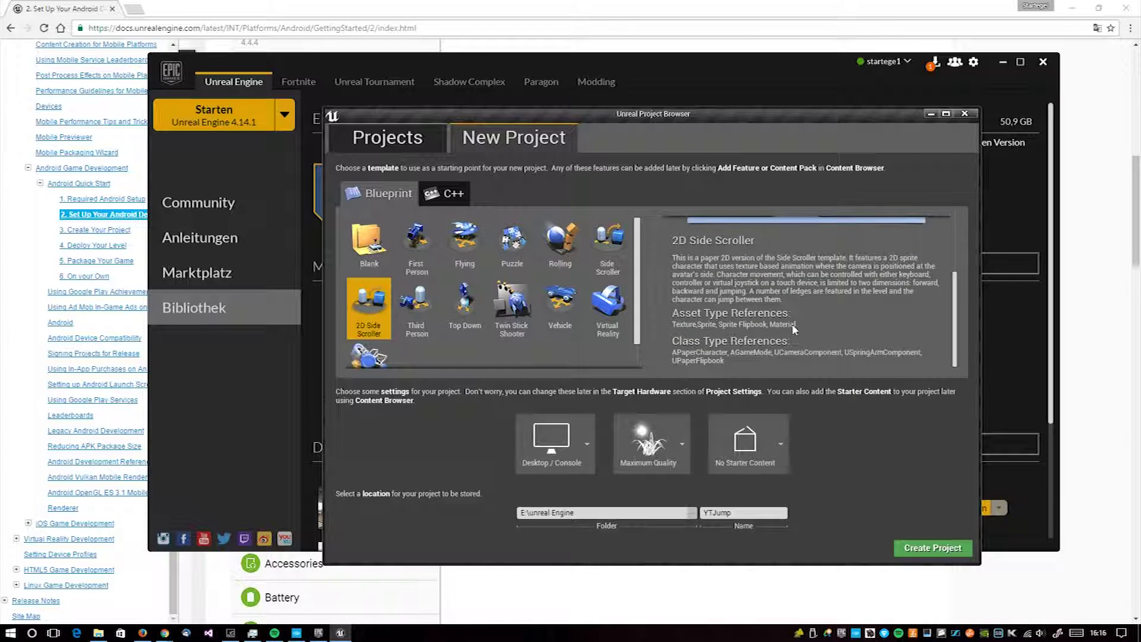
scroll(792, 337, "up", 3)
key("Left")
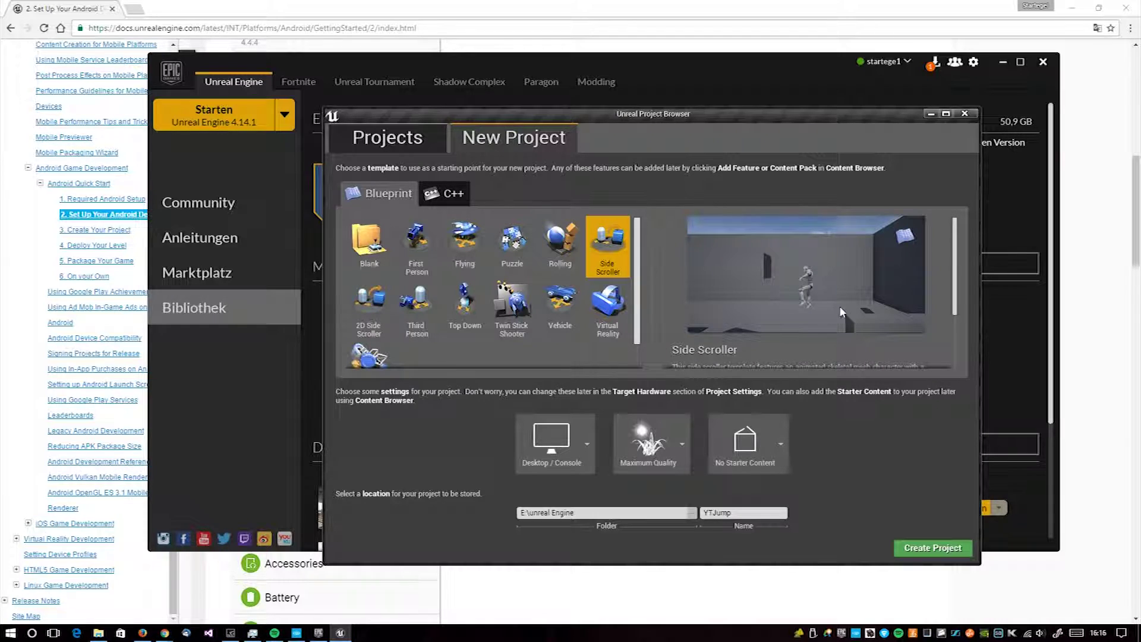
left_click(369, 315)
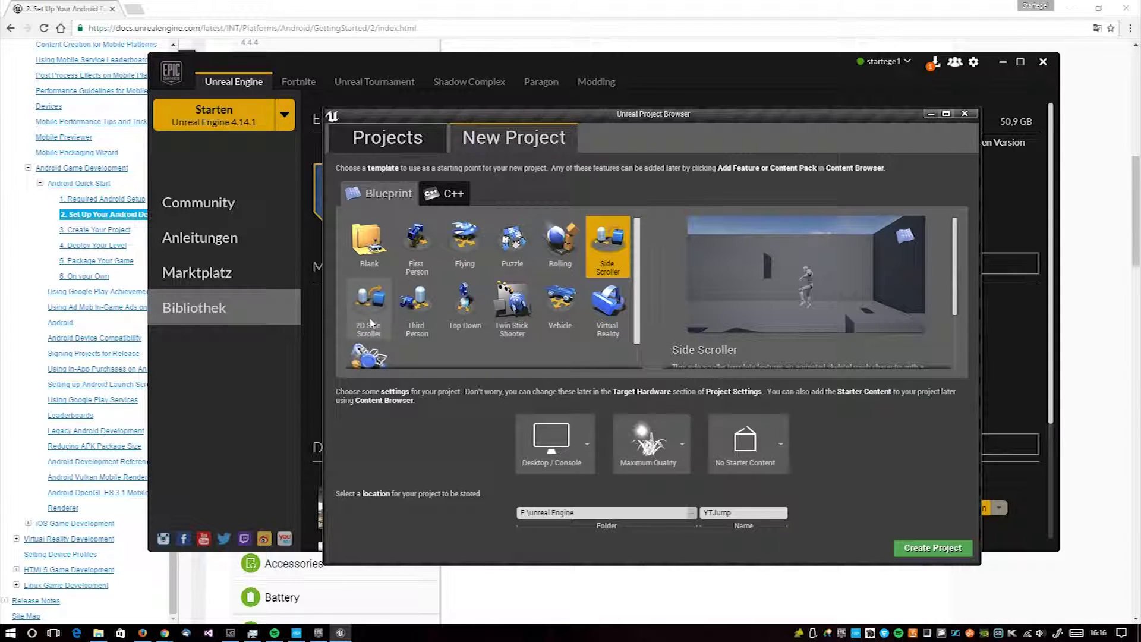
scroll(498, 333, "down", 1)
scroll(498, 333, "up", 1)
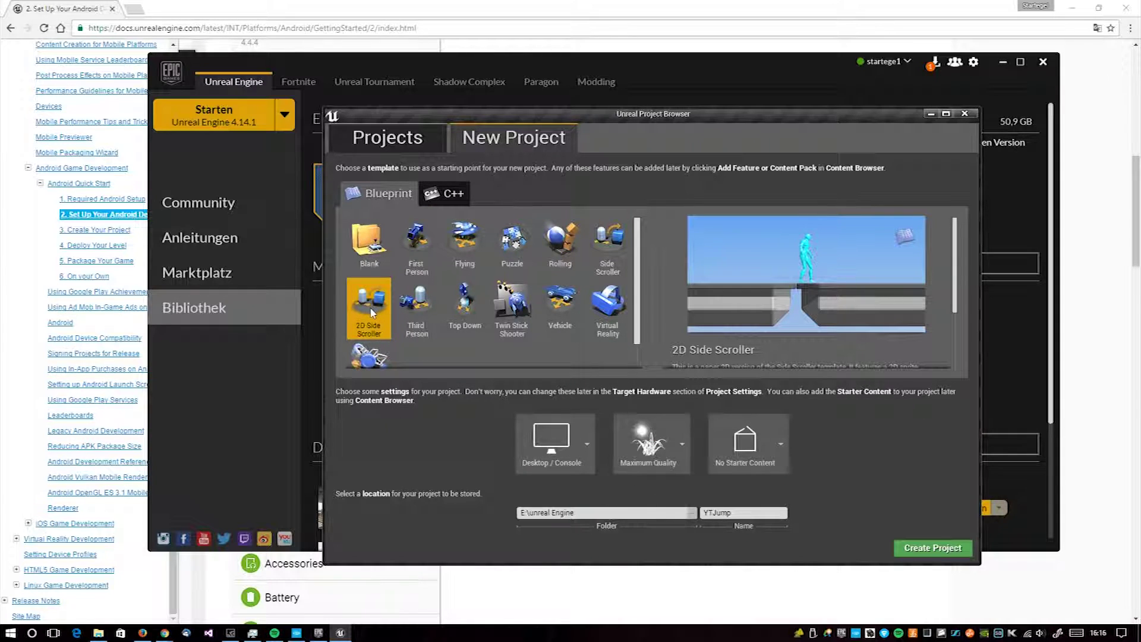
left_click(585, 452)
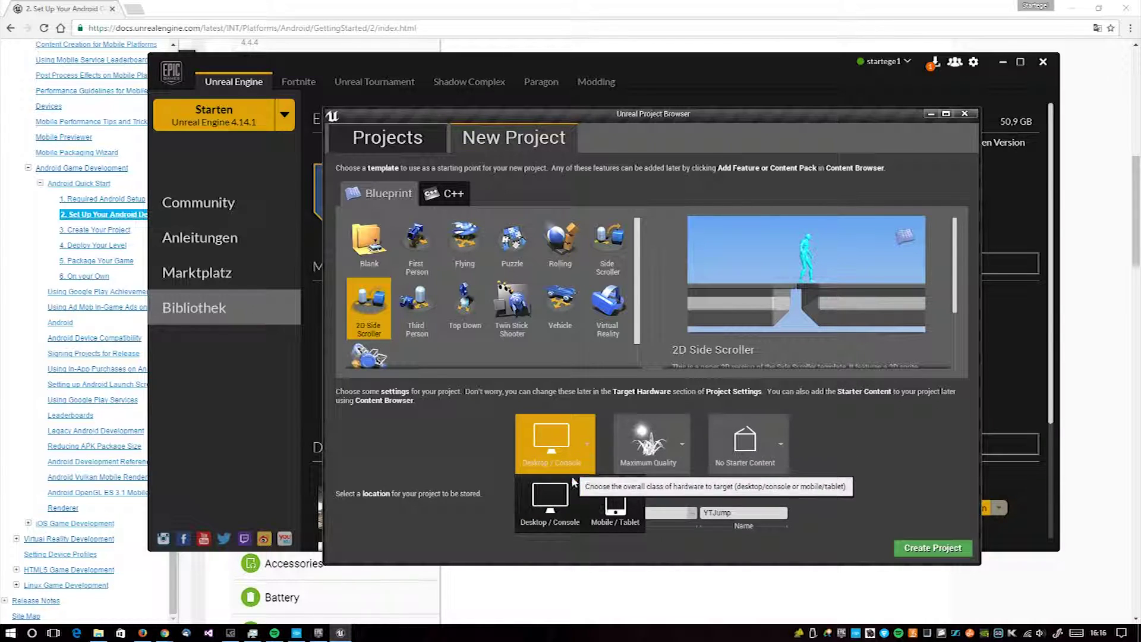
Step: Target Mobile / Tablet hardware at Scalable 3D or 2D quality with No Starter Content
left_click(619, 496)
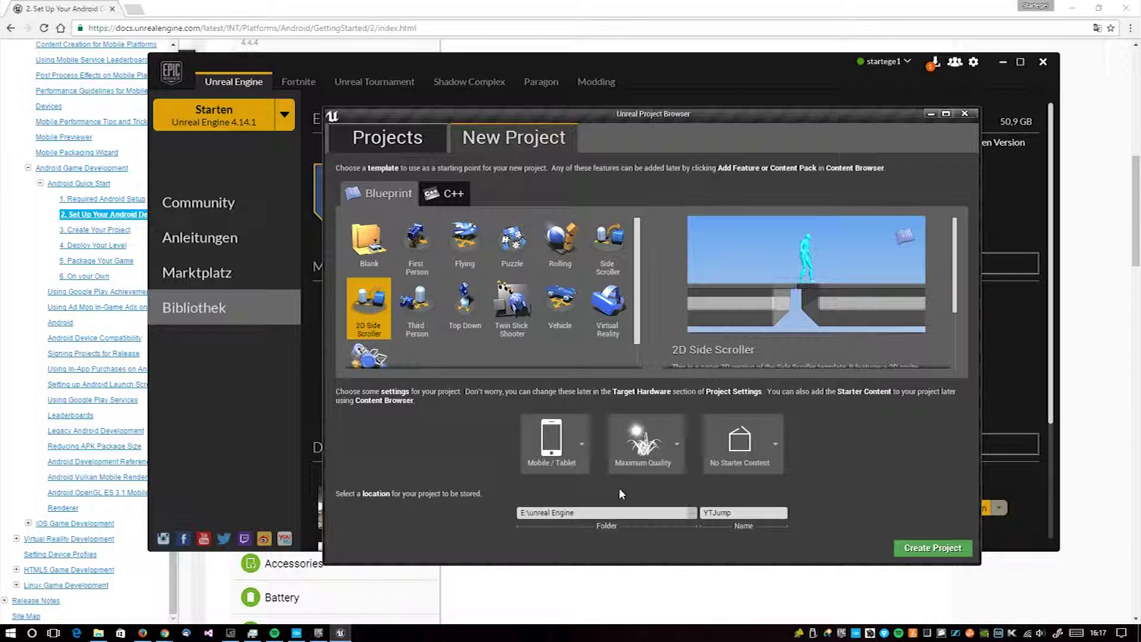
left_click(645, 446)
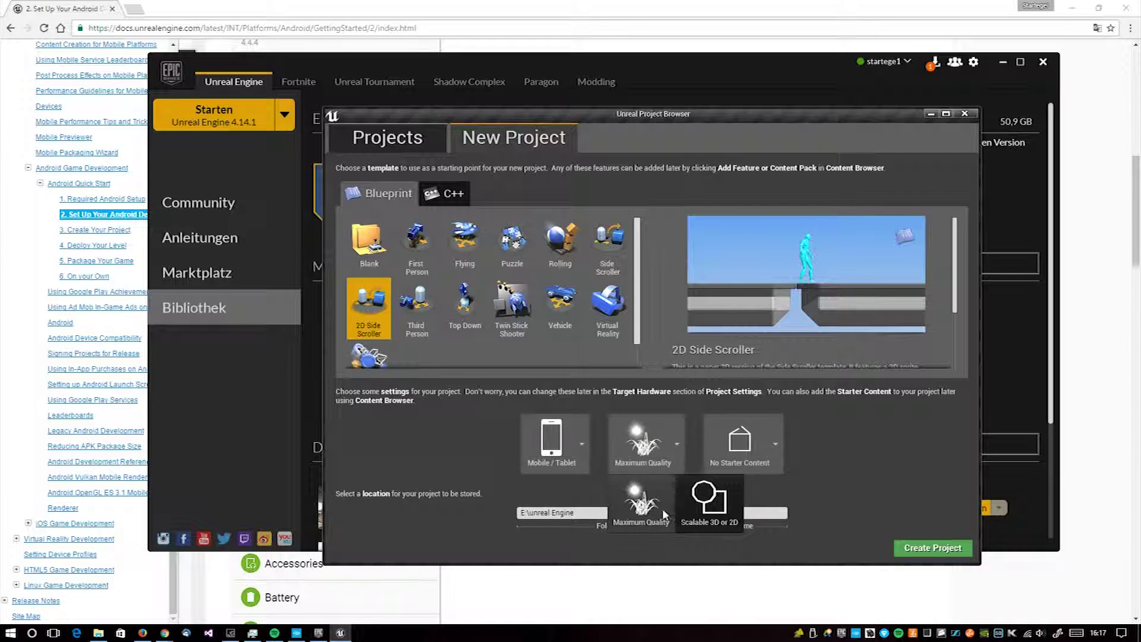
left_click(721, 503)
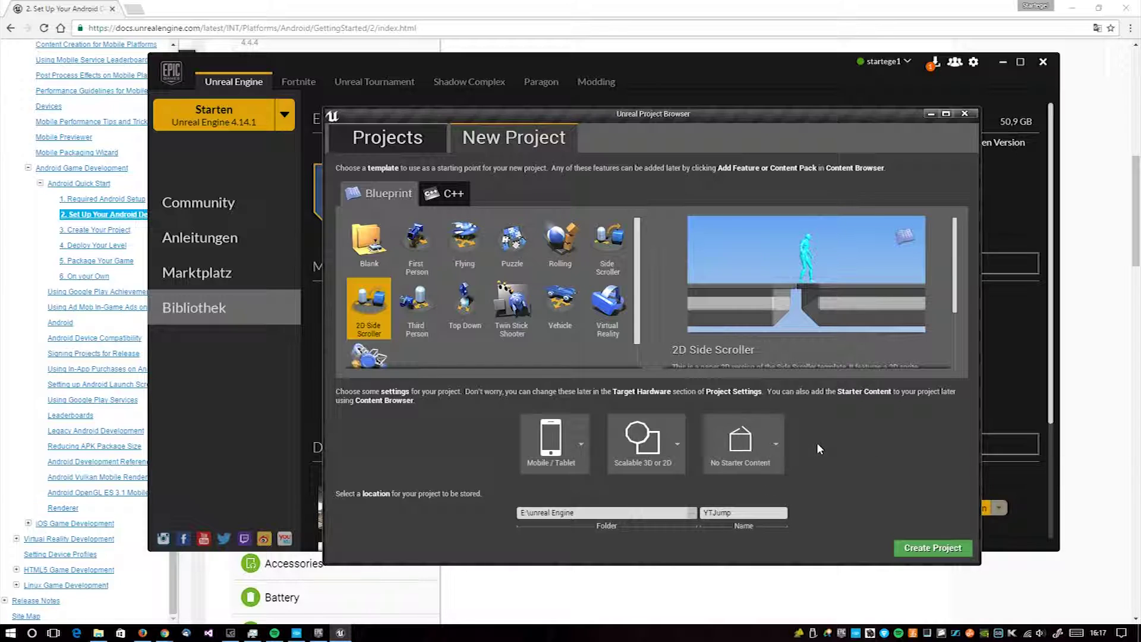
left_click(773, 450)
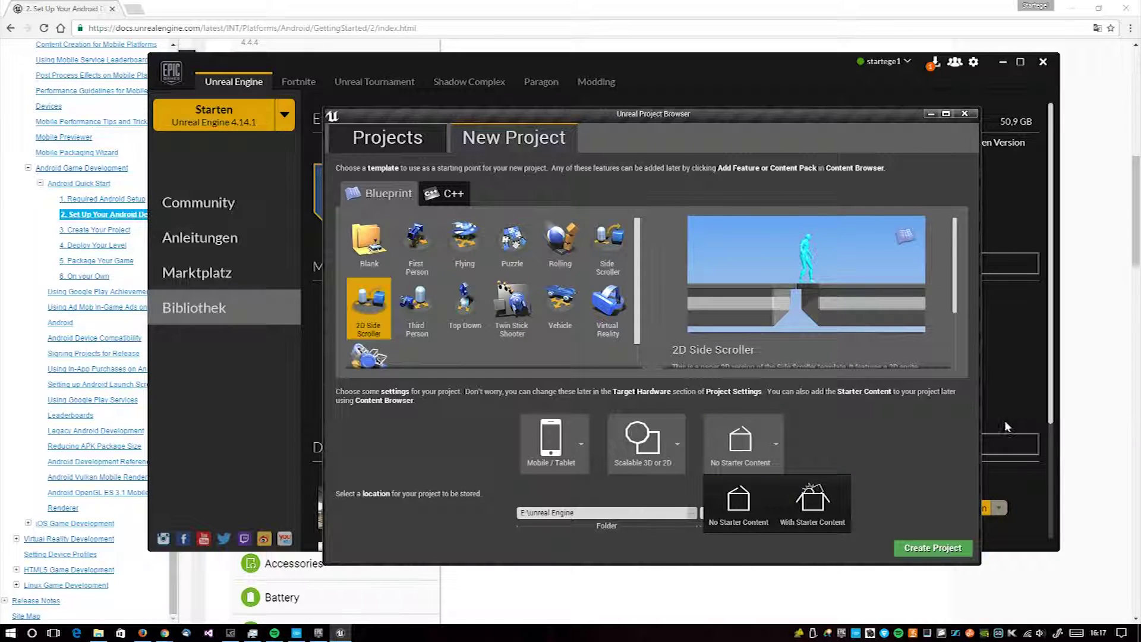
left_click(837, 450)
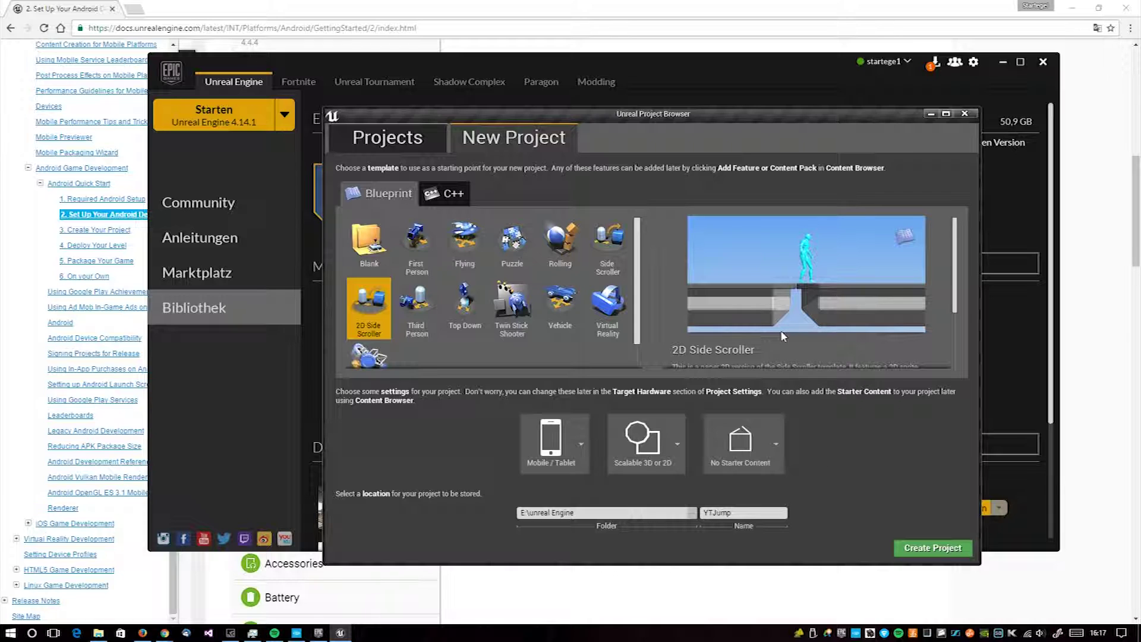
scroll(784, 338, "down", 3)
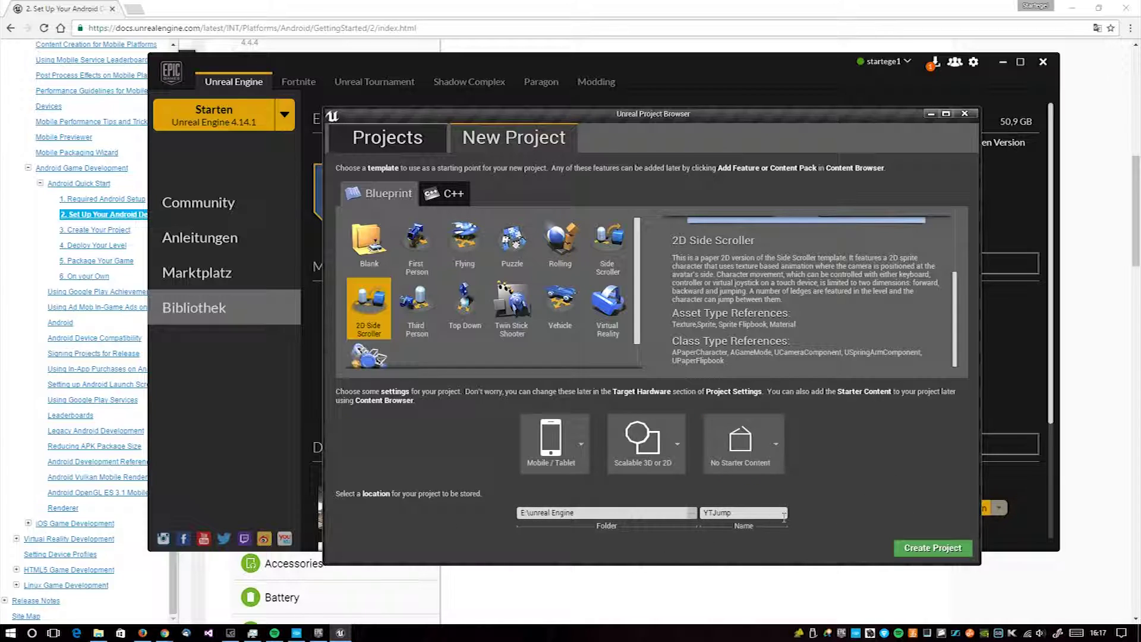
Step: Create the YTJump project and bring the Android setup guide in Chrome forward
left_click(939, 550)
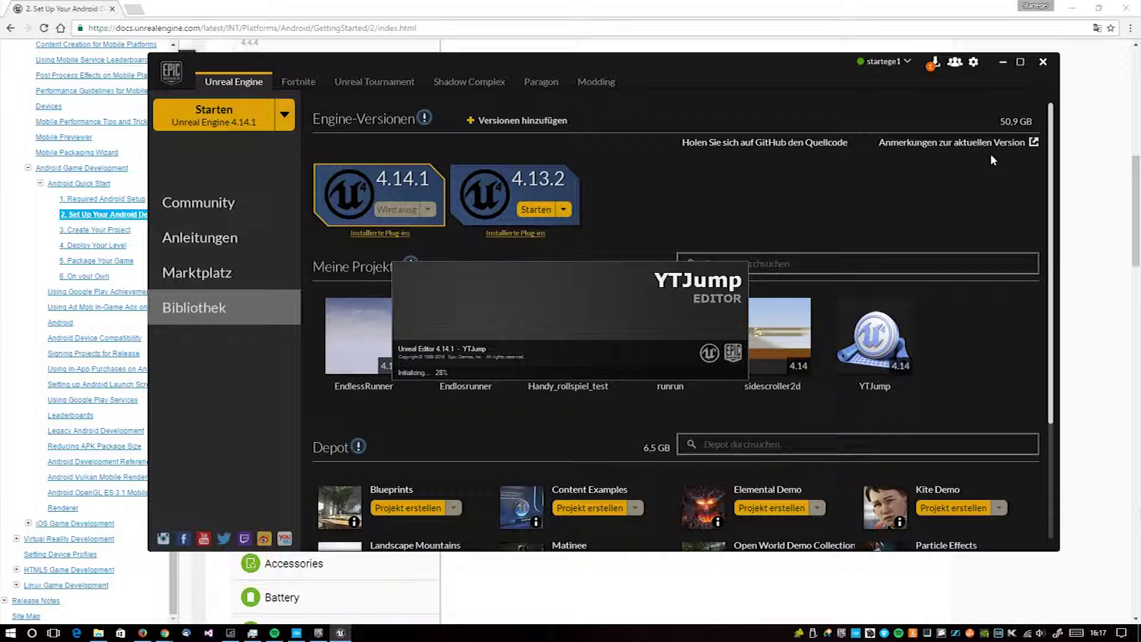
left_click(1090, 280)
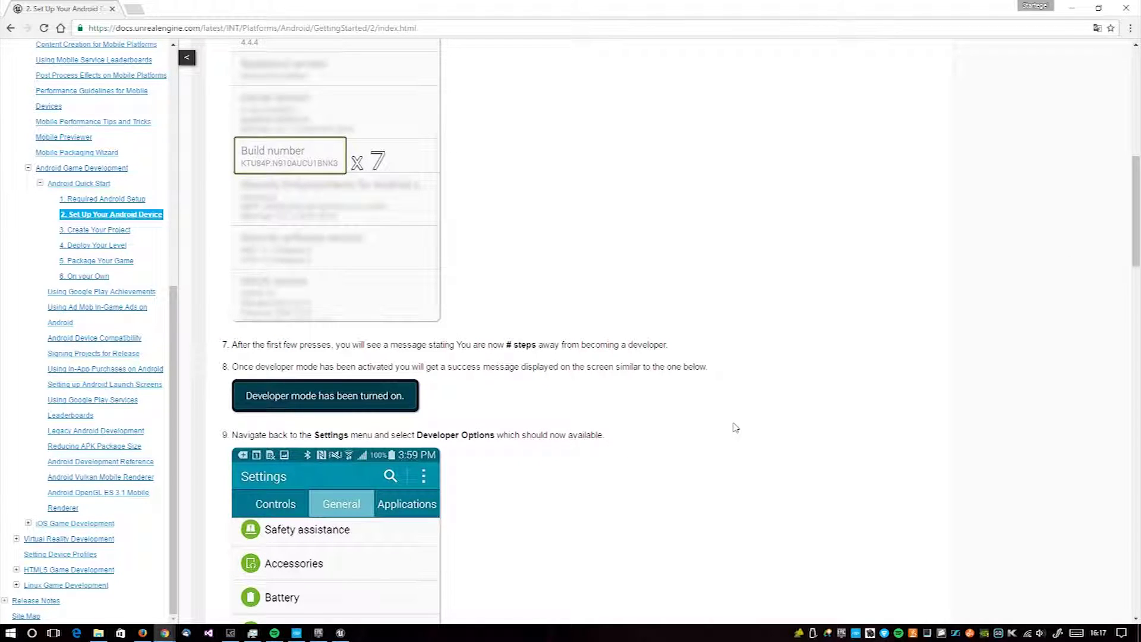
Step: Scroll through the Android device setup guide and return to its USB debugging steps
scroll(743, 416, "up", 10)
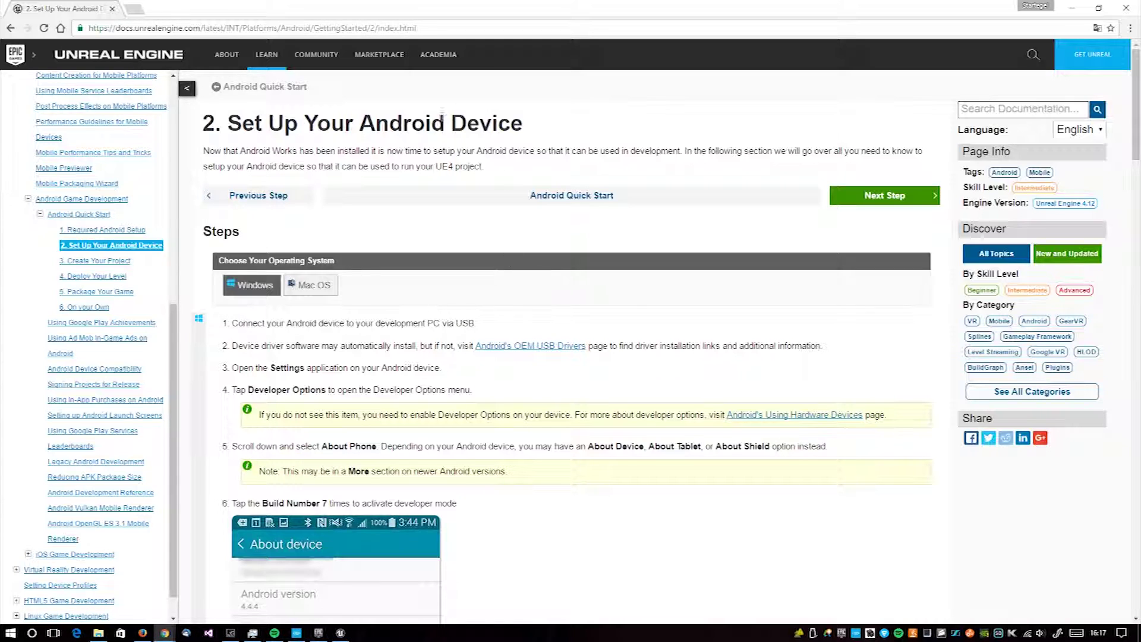
scroll(464, 265, "down", 6)
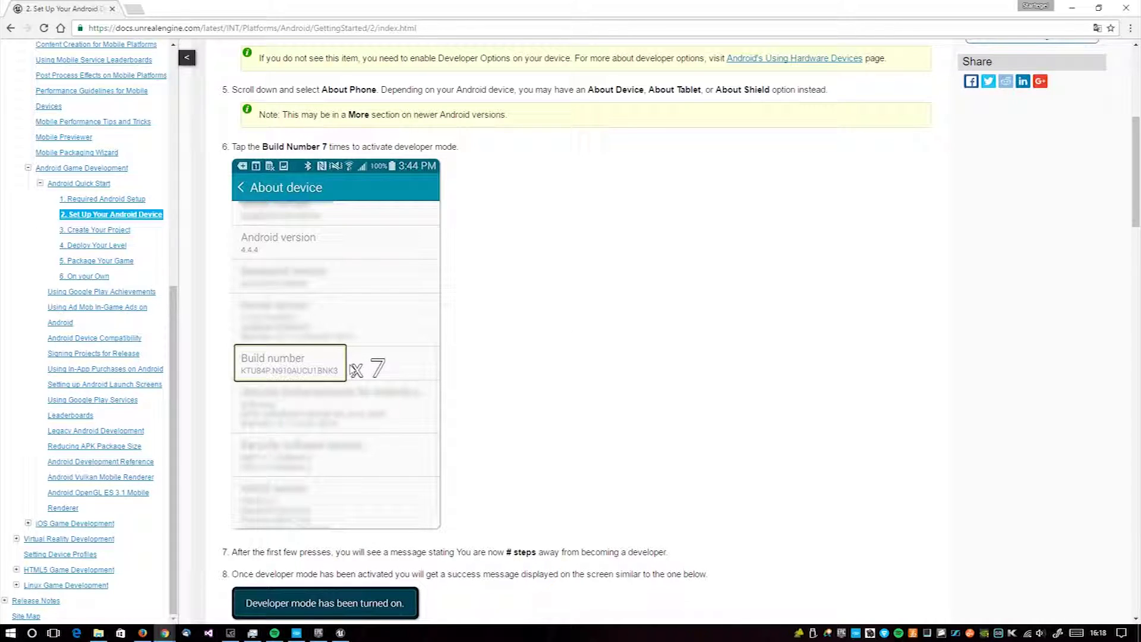
scroll(328, 373, "down", 3)
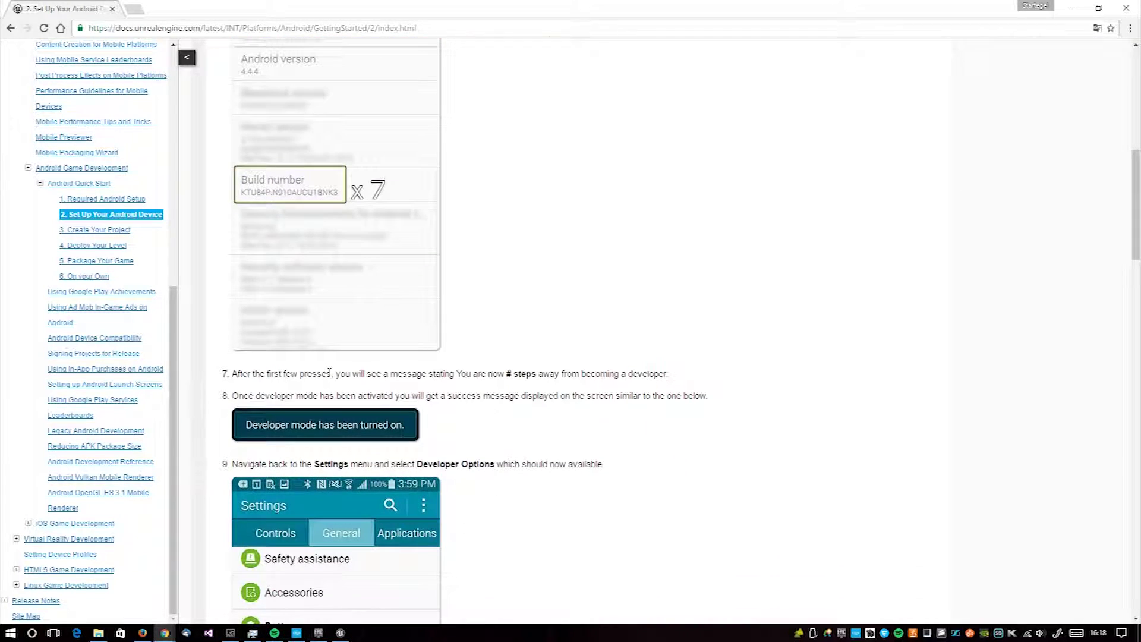
scroll(329, 372, "down", 7)
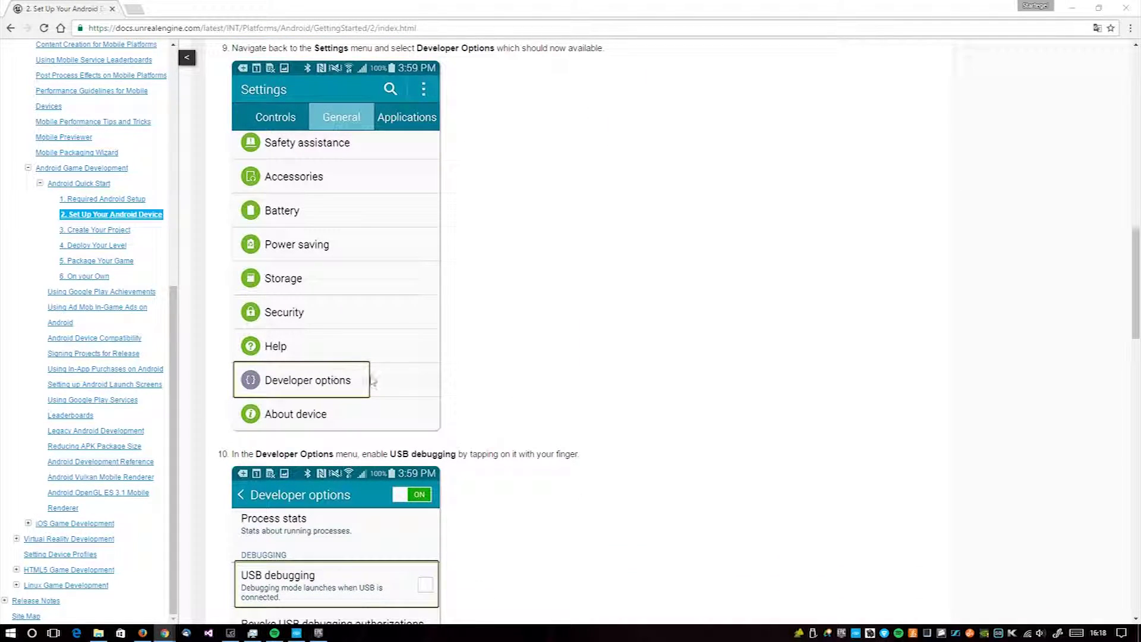
scroll(265, 380, "down", 10)
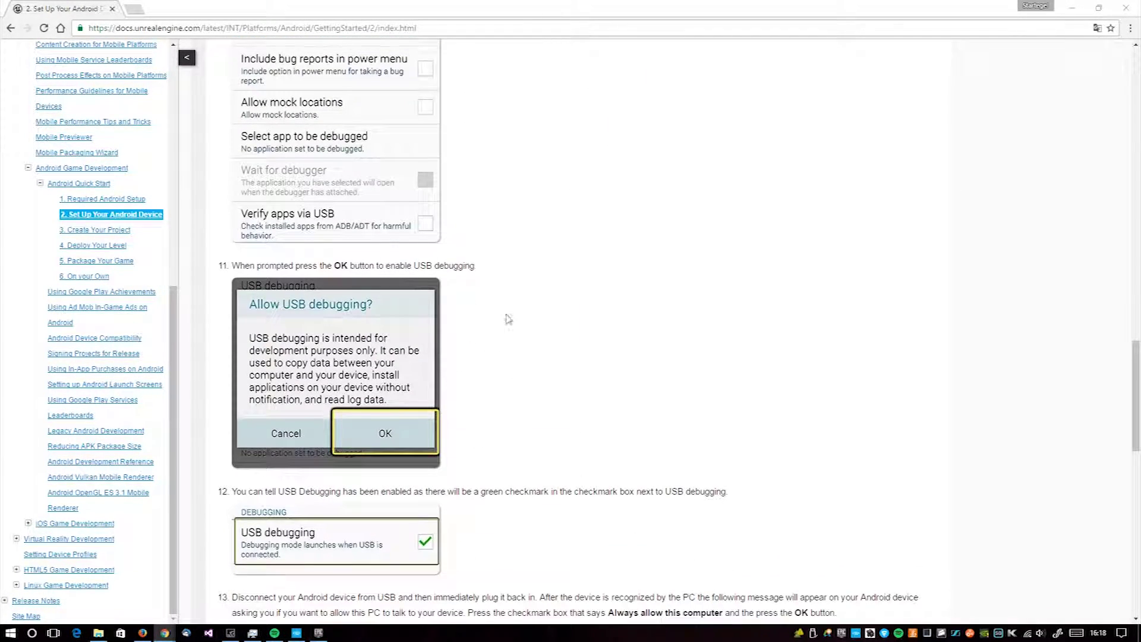
scroll(505, 318, "up", 3)
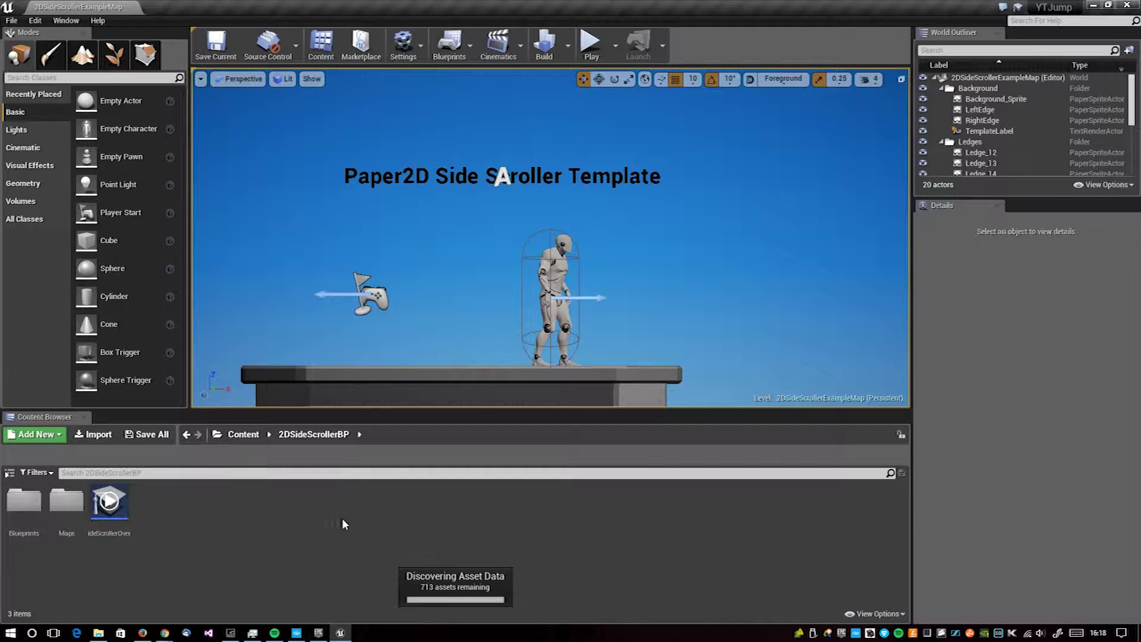
left_click(164, 632)
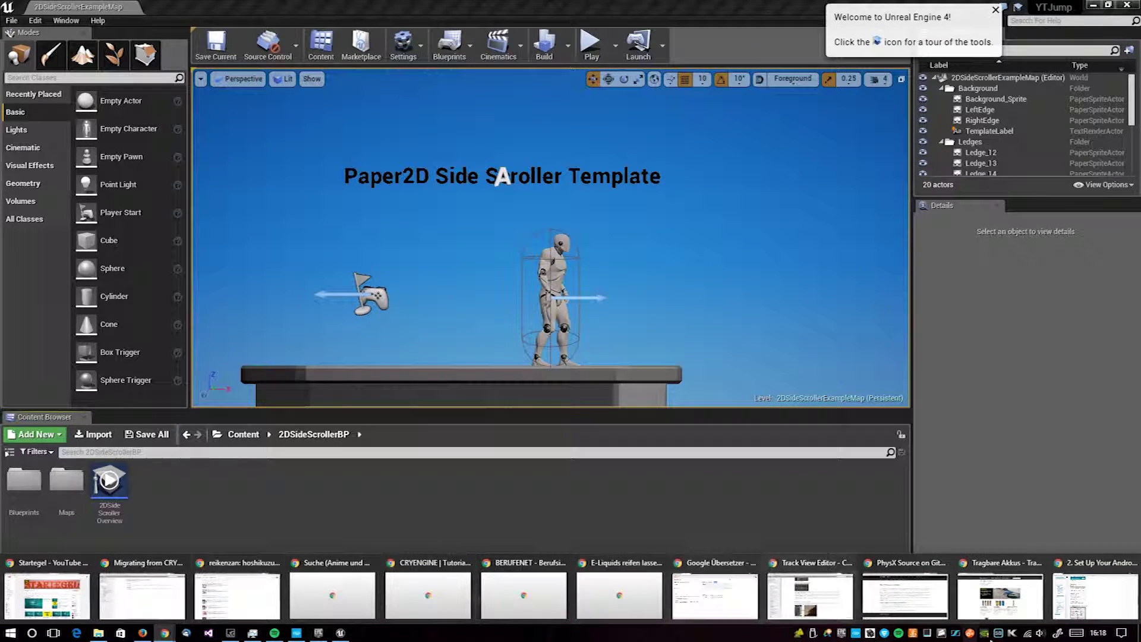
left_click(1092, 603)
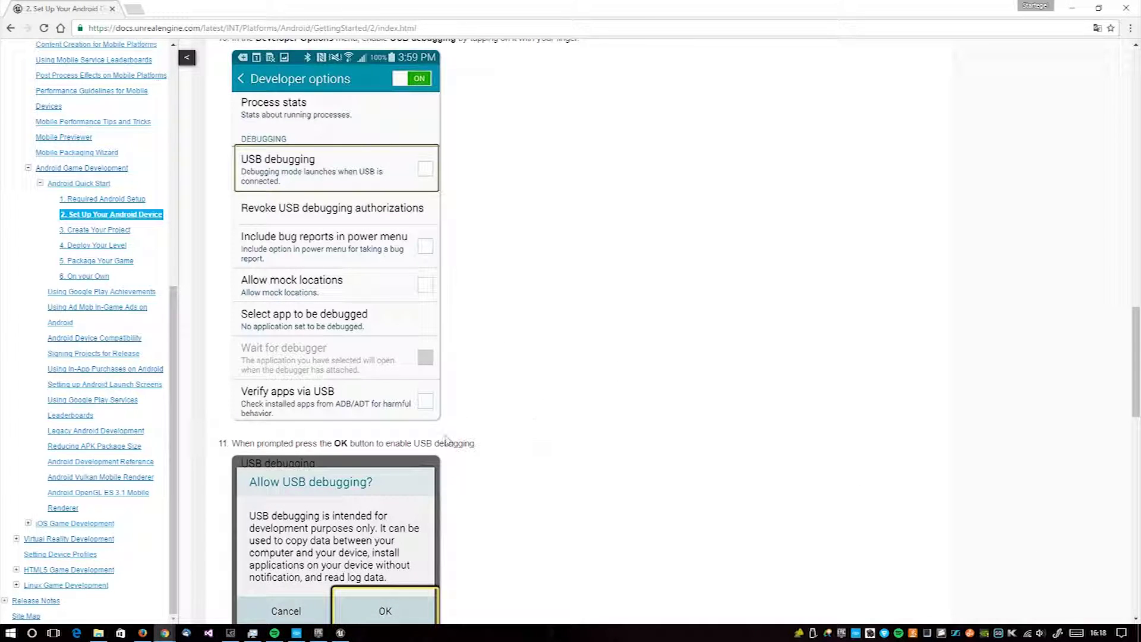
Step: Scroll the guide down to the cmd and adb devices steps, then return to the YTJump editor
scroll(467, 426, "down", 2)
scroll(345, 516, "down", 5)
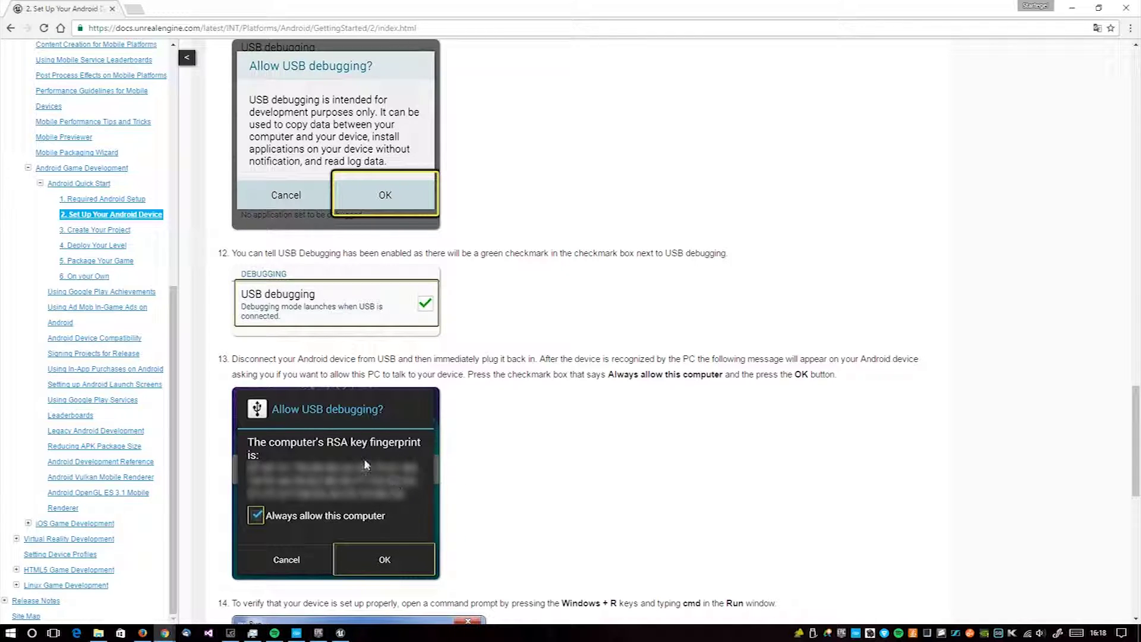
scroll(394, 509, "down", 8)
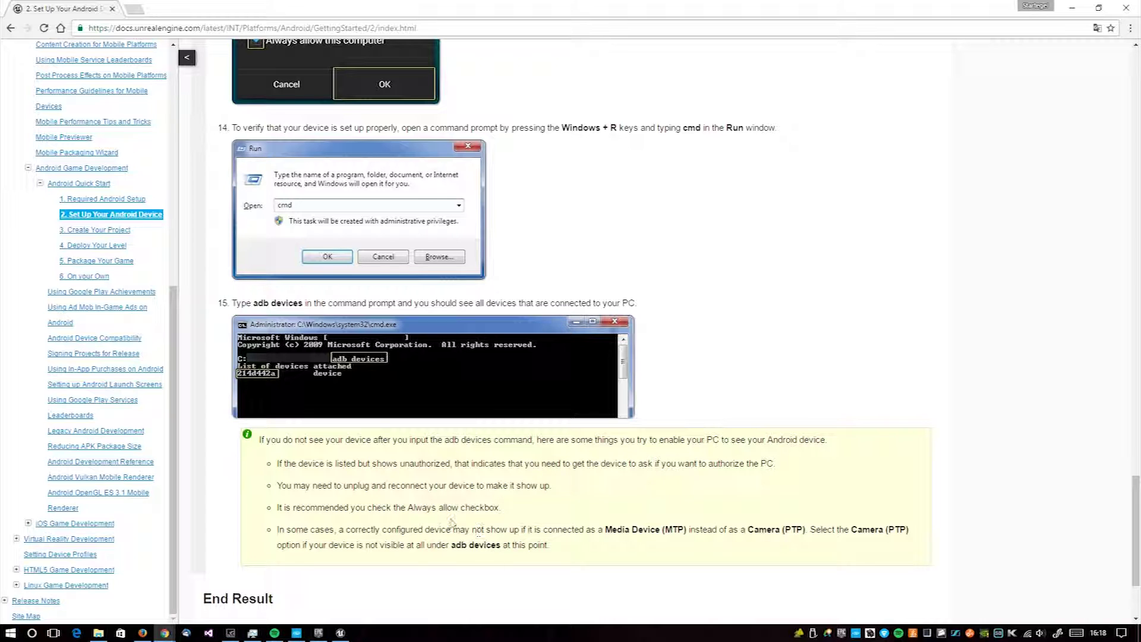
left_click(340, 632)
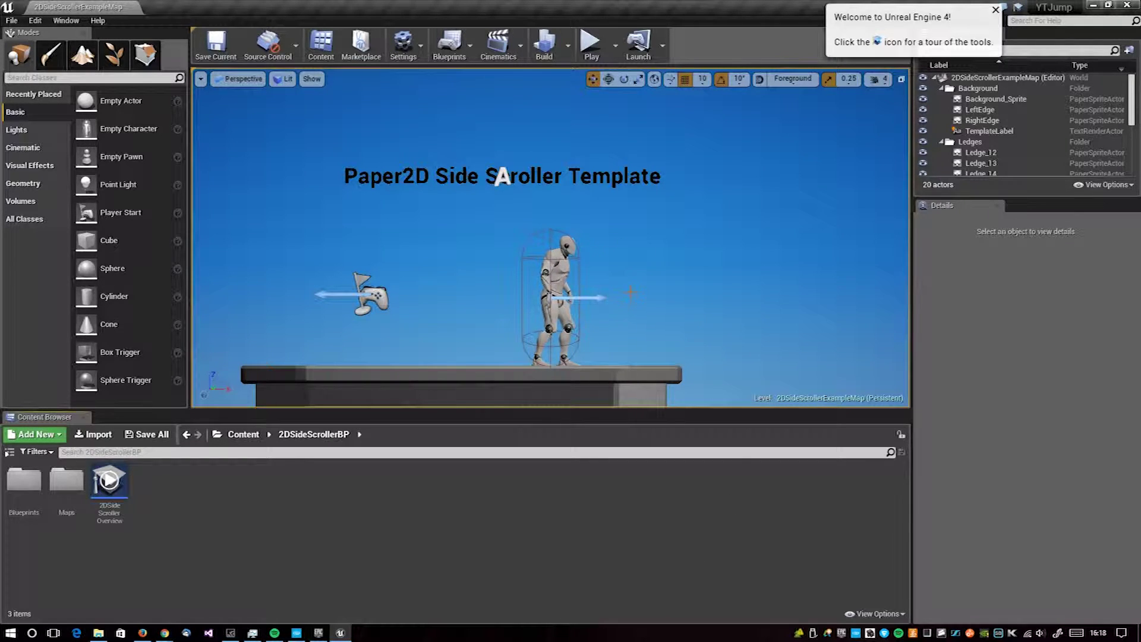
scroll(631, 312, "down", 5)
scroll(631, 312, "down", 2)
scroll(630, 309, "down", 2)
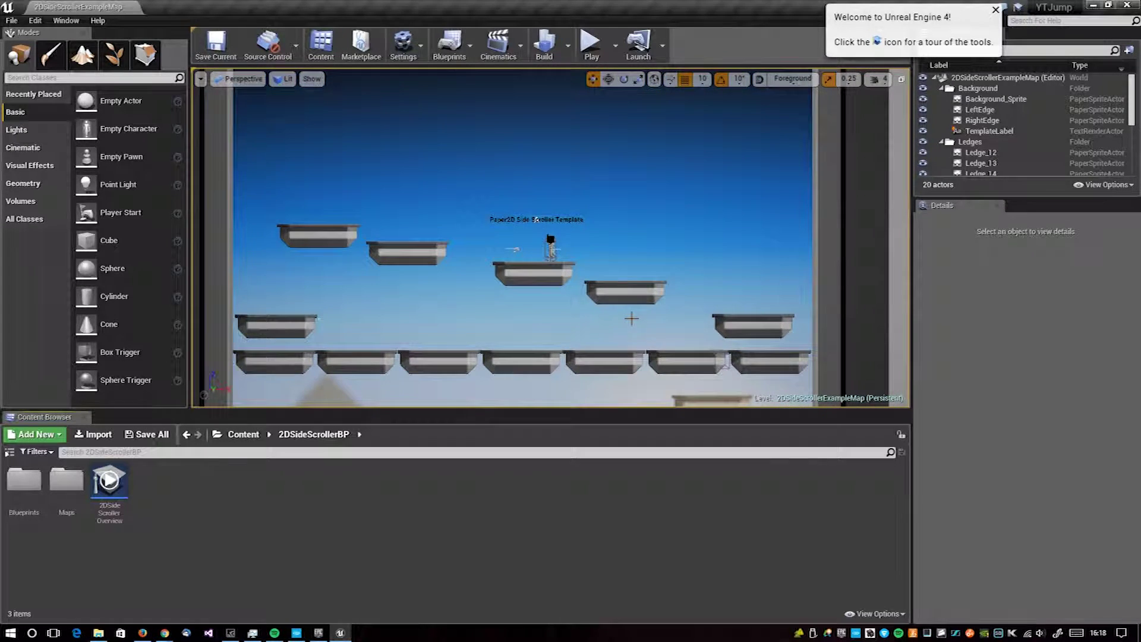
scroll(629, 304, "down", 2)
scroll(628, 304, "down", 2)
scroll(629, 305, "down", 2)
scroll(628, 304, "down", 1)
scroll(557, 219, "up", 1)
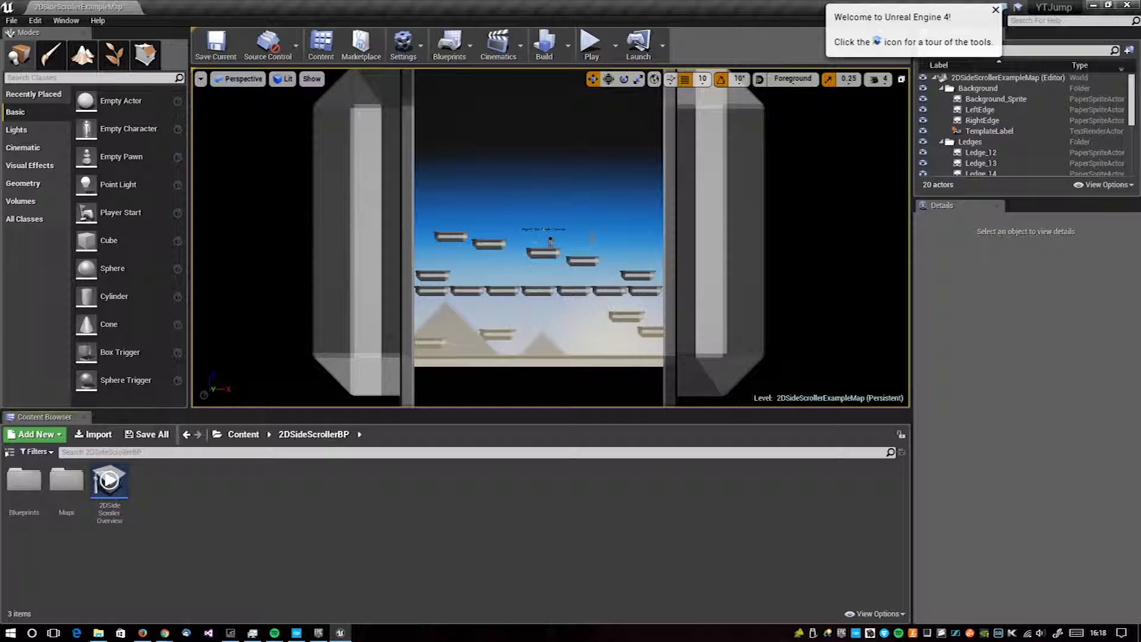
scroll(606, 196, "up", 1)
scroll(650, 204, "up", 1)
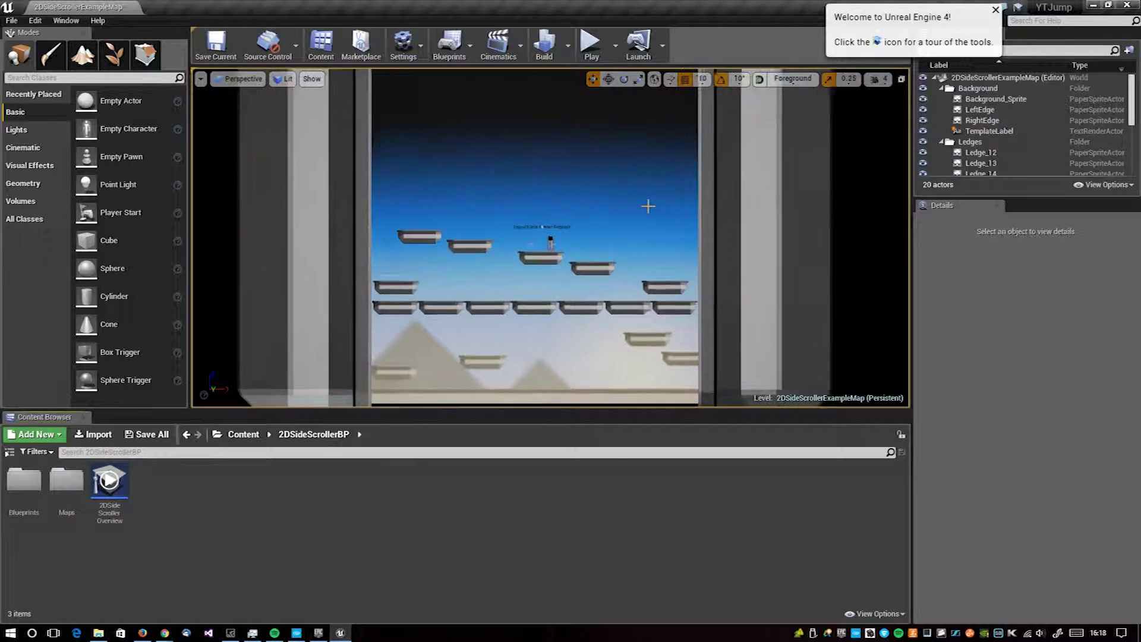
scroll(650, 204, "up", 2)
scroll(650, 204, "up", 1)
right_click_drag(650, 203, 594, 208)
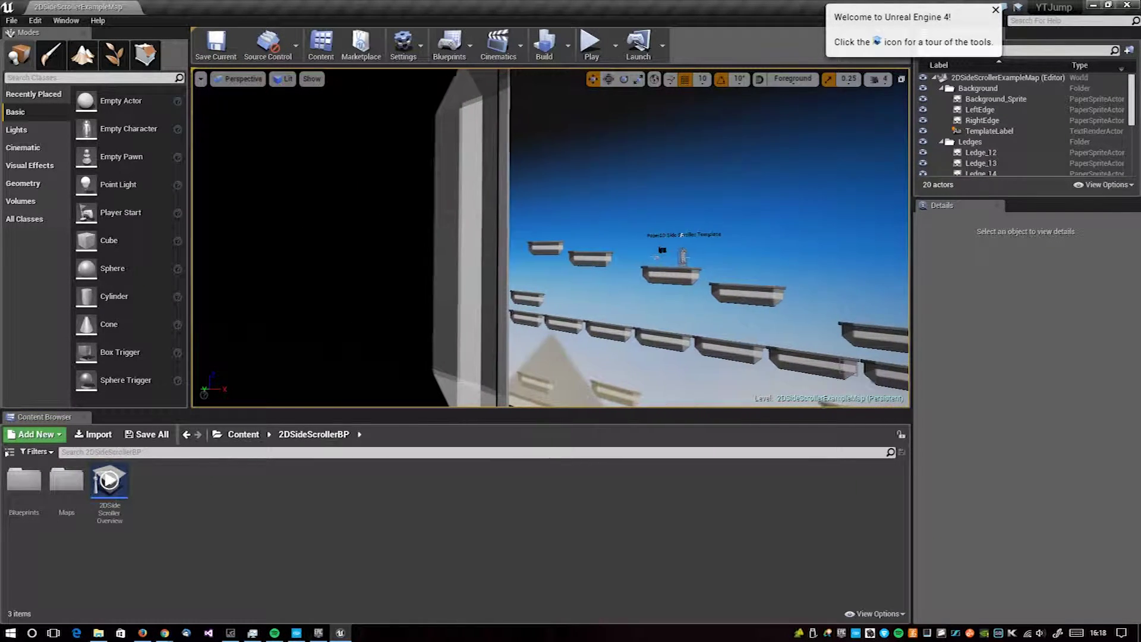
right_click_drag(699, 205, 611, 190)
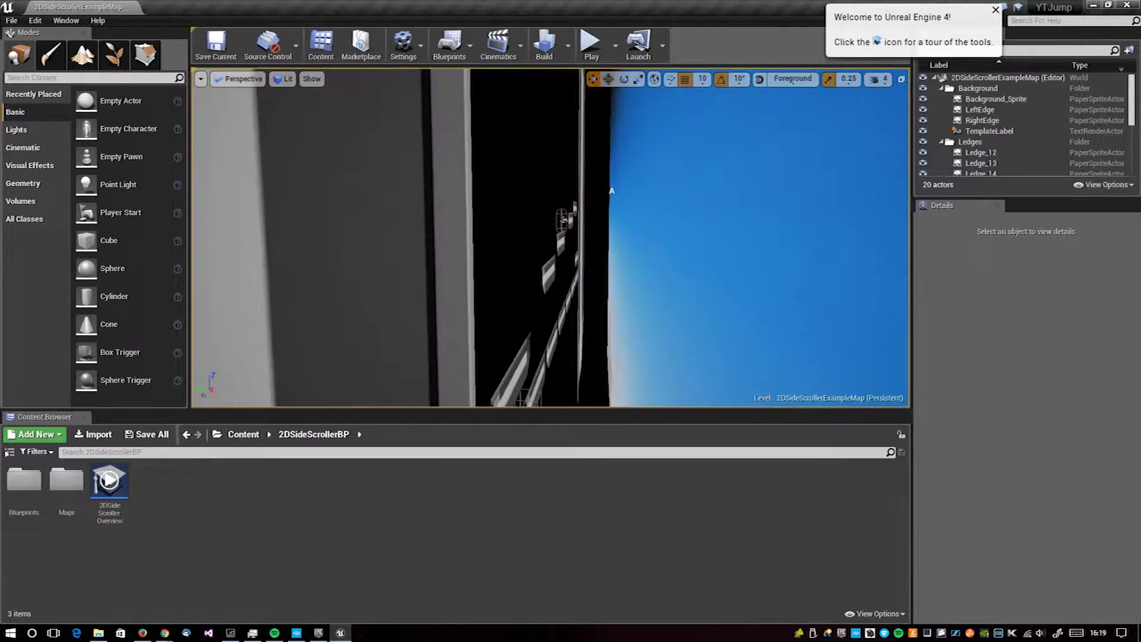
right_click_drag(611, 191, 430, 214)
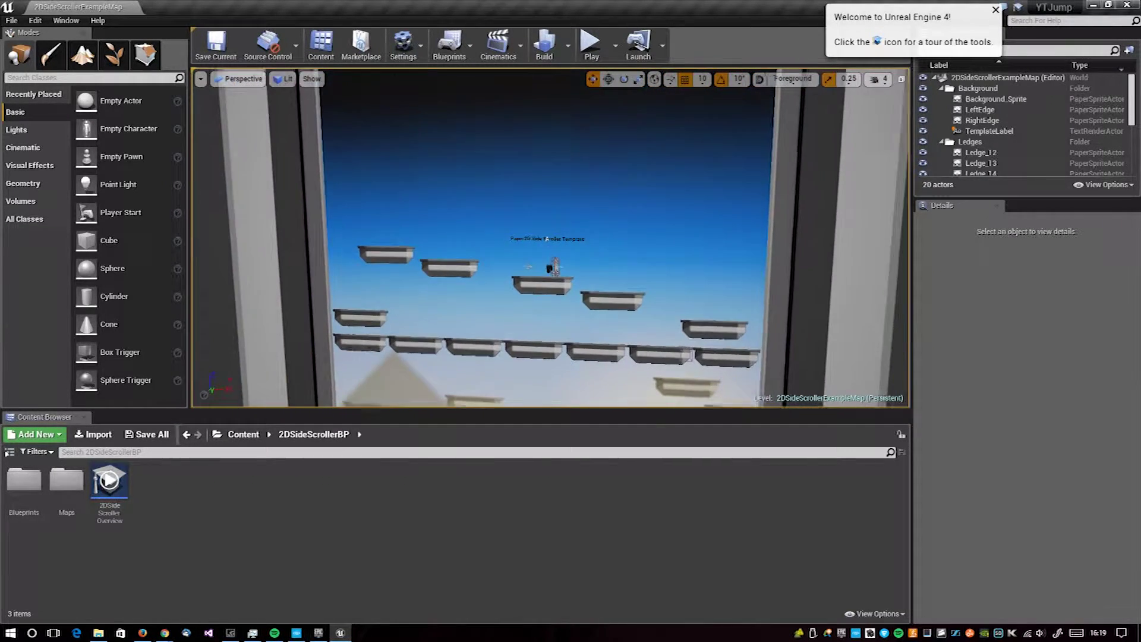
right_click_drag(430, 214, 429, 214)
left_click(238, 79)
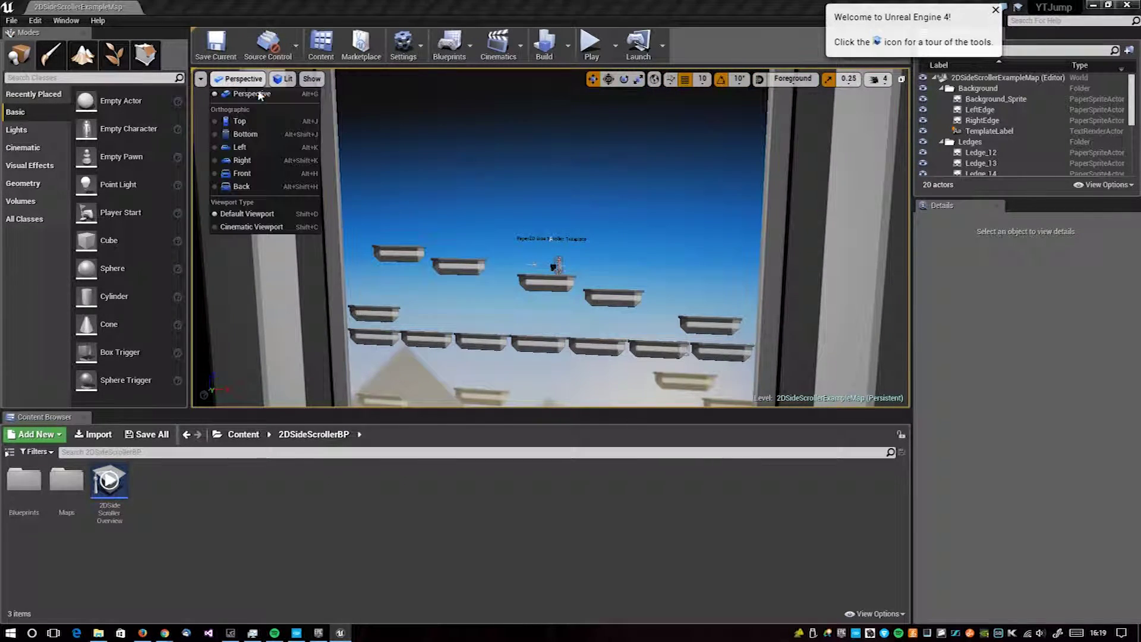
Step: Try the Top, Left, Right and Front viewport views in turn
left_click(214, 121)
left_click(215, 147)
left_click(220, 160)
left_click(218, 173)
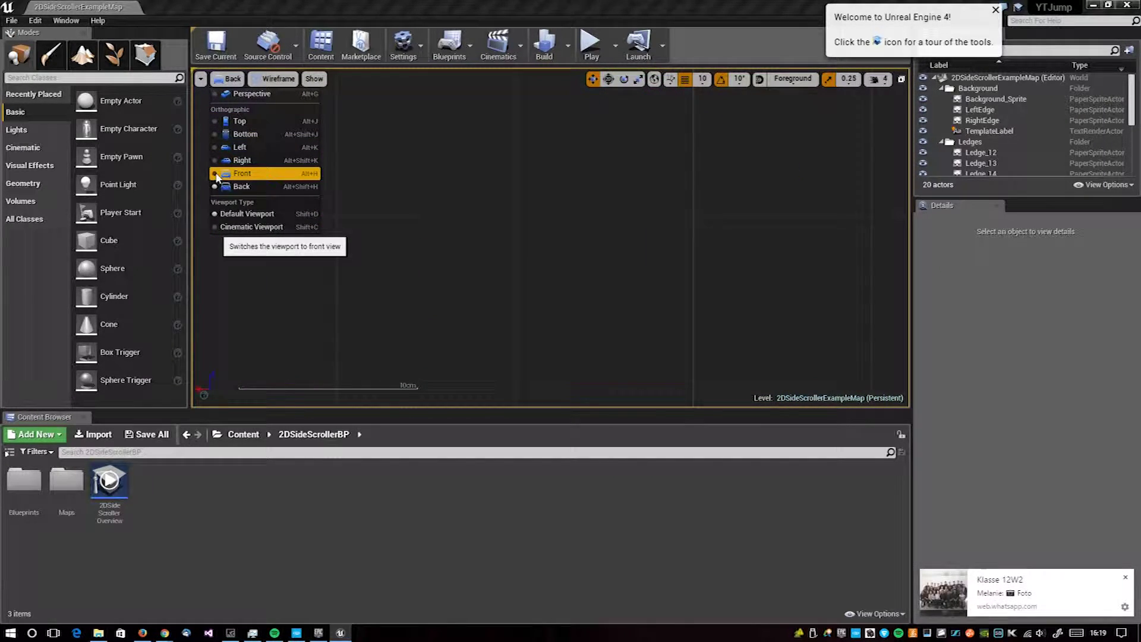
Step: Zoom out, go back to Perspective, then settle on the Top view
scroll(520, 262, "down", 2)
scroll(516, 260, "down", 2)
scroll(582, 273, "down", 2)
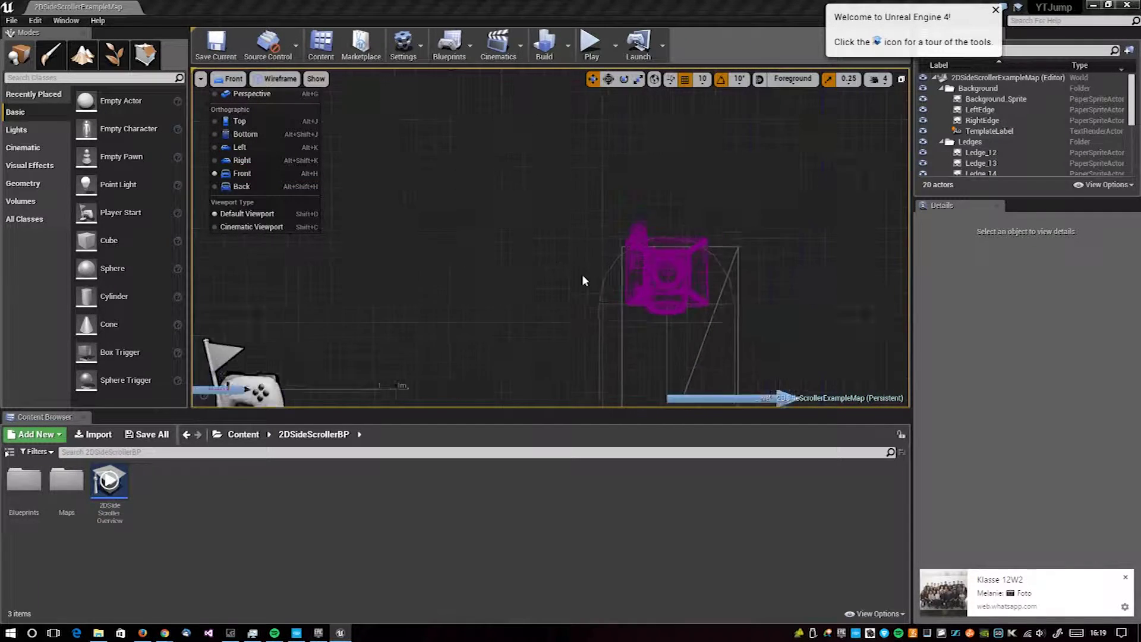
scroll(582, 275, "down", 2)
scroll(582, 274, "down", 1)
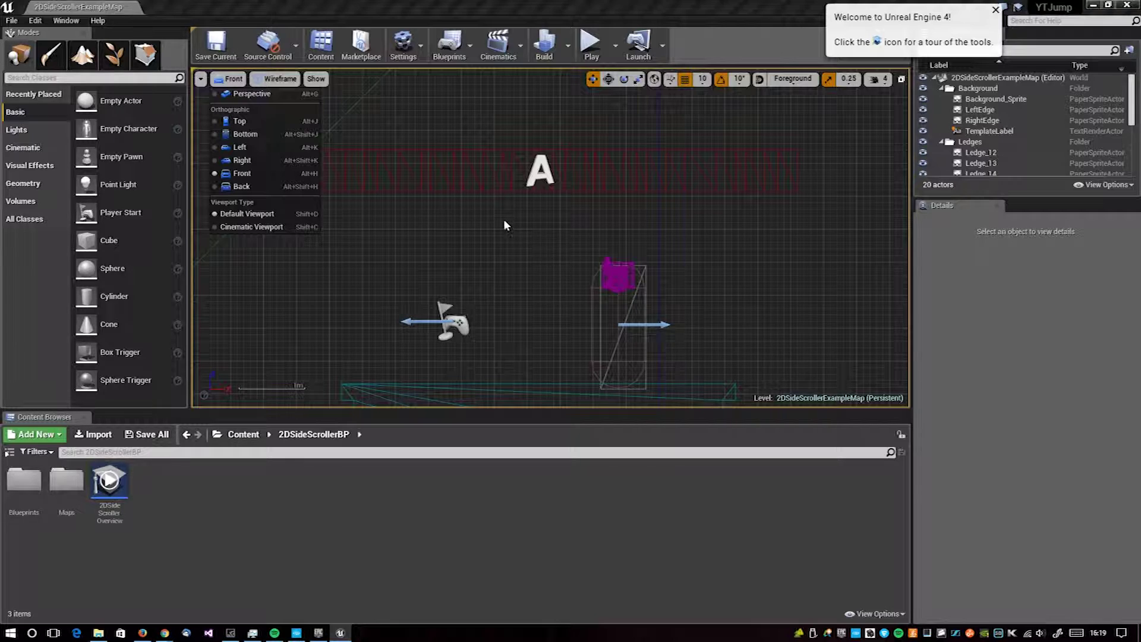
scroll(504, 218, "down", 3)
left_click(215, 98)
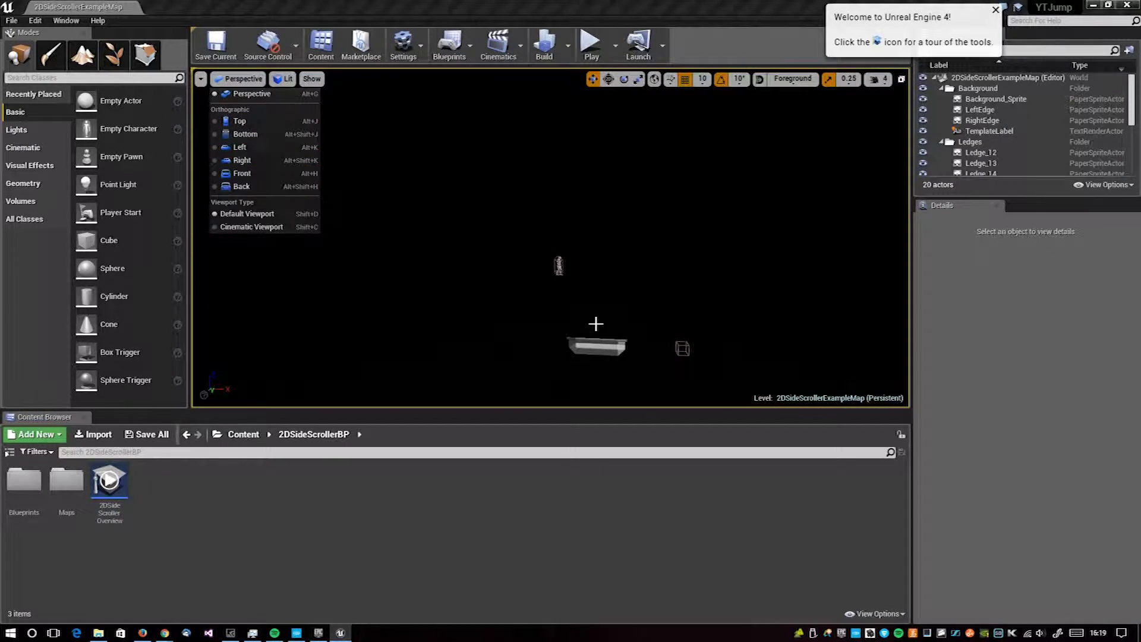
scroll(619, 319, "up", 1)
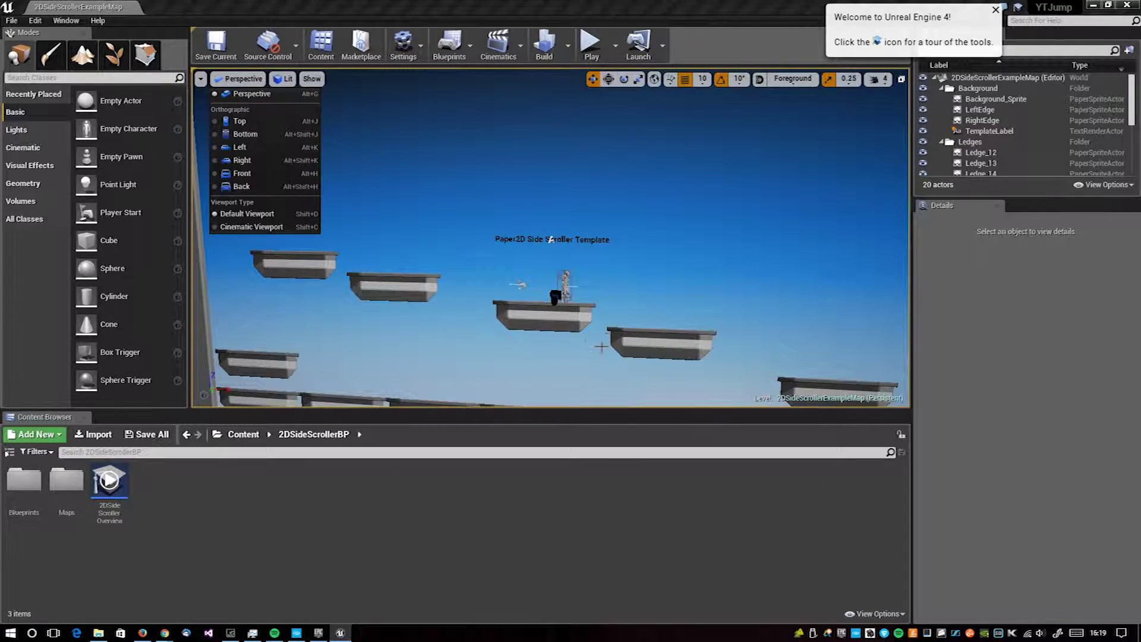
left_click(234, 121)
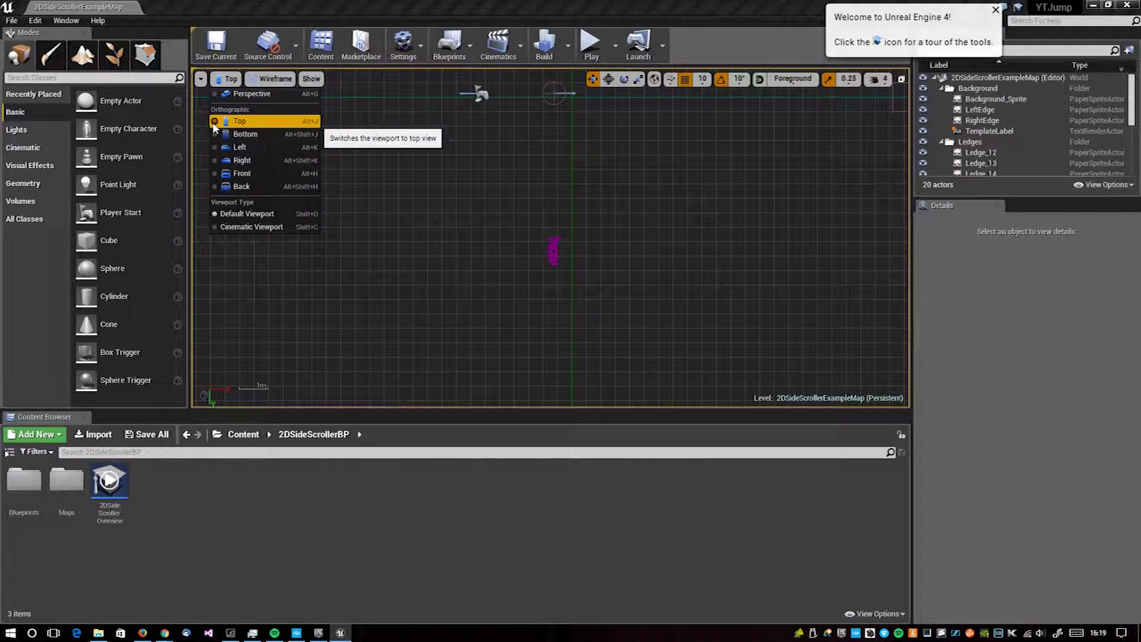
Step: Set the viewport to Lit rendering and the Front view
scroll(501, 181, "down", 3)
scroll(501, 180, "down", 2)
left_click(291, 81)
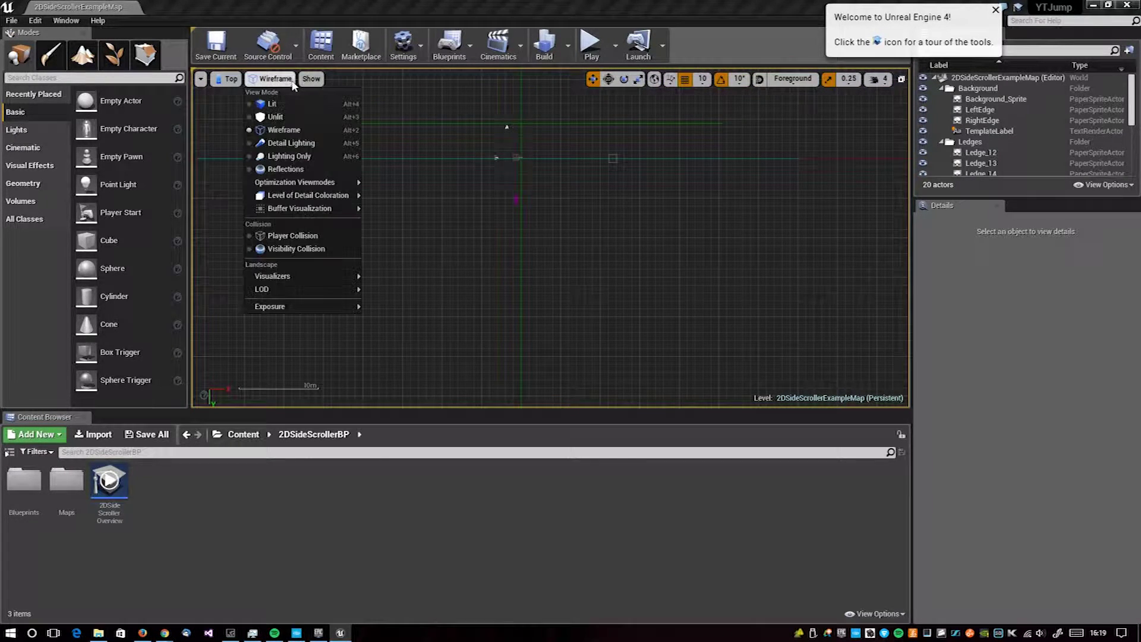
left_click(268, 104)
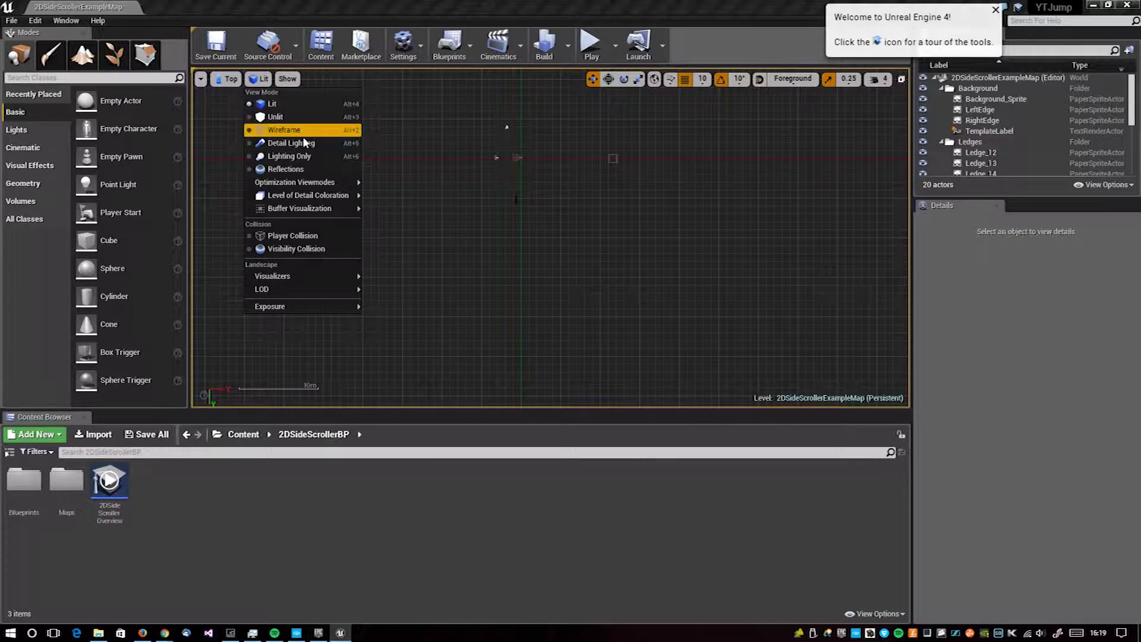
left_click(229, 78)
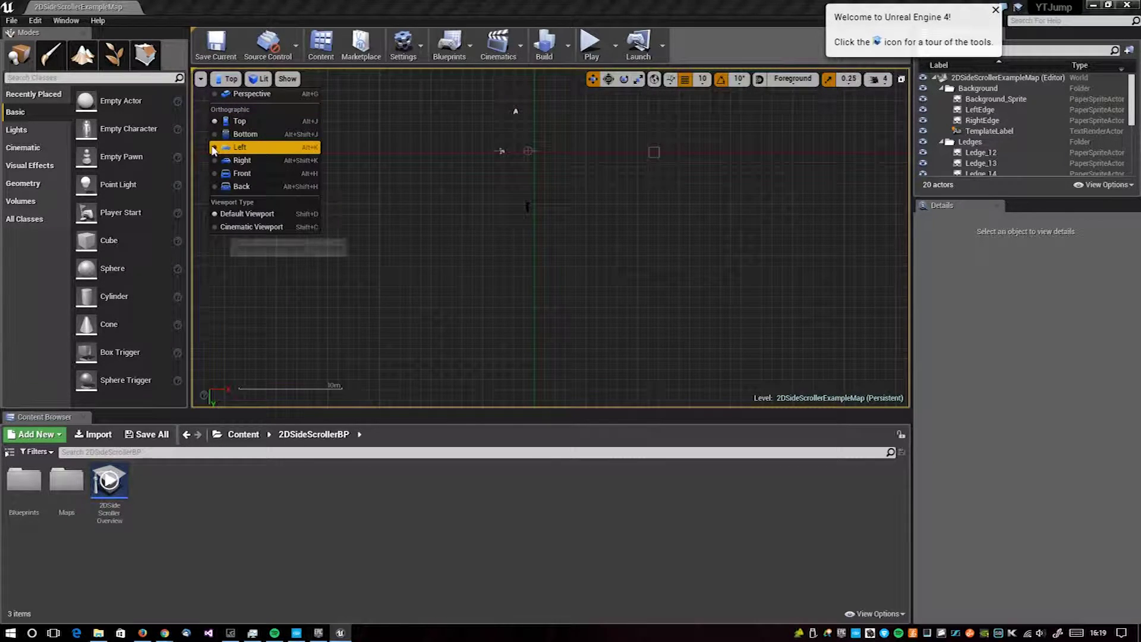
left_click(215, 174)
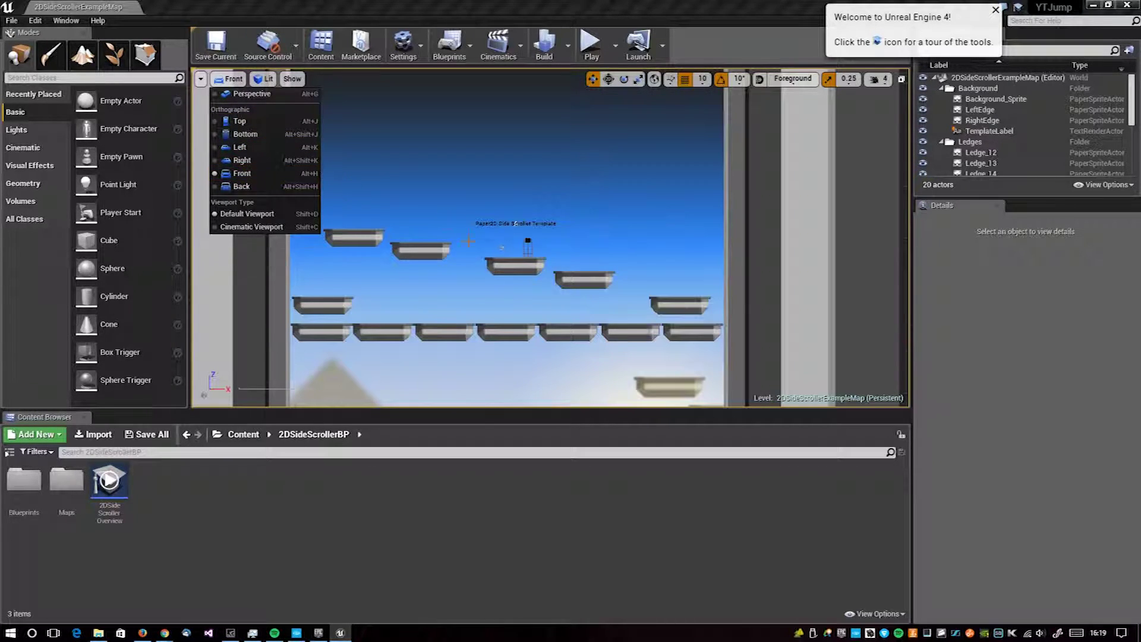
Step: Cycle through Unlit, Wireframe, Detail Lighting and Reflections modes, ending back in Lit
left_click(262, 79)
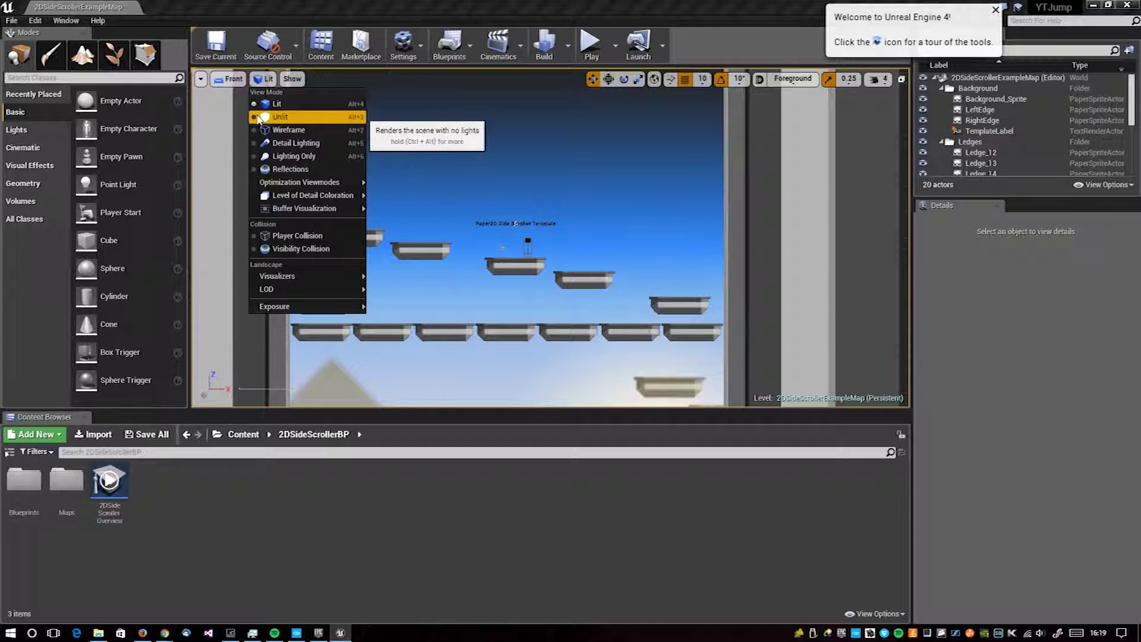
left_click(259, 117)
left_click(256, 129)
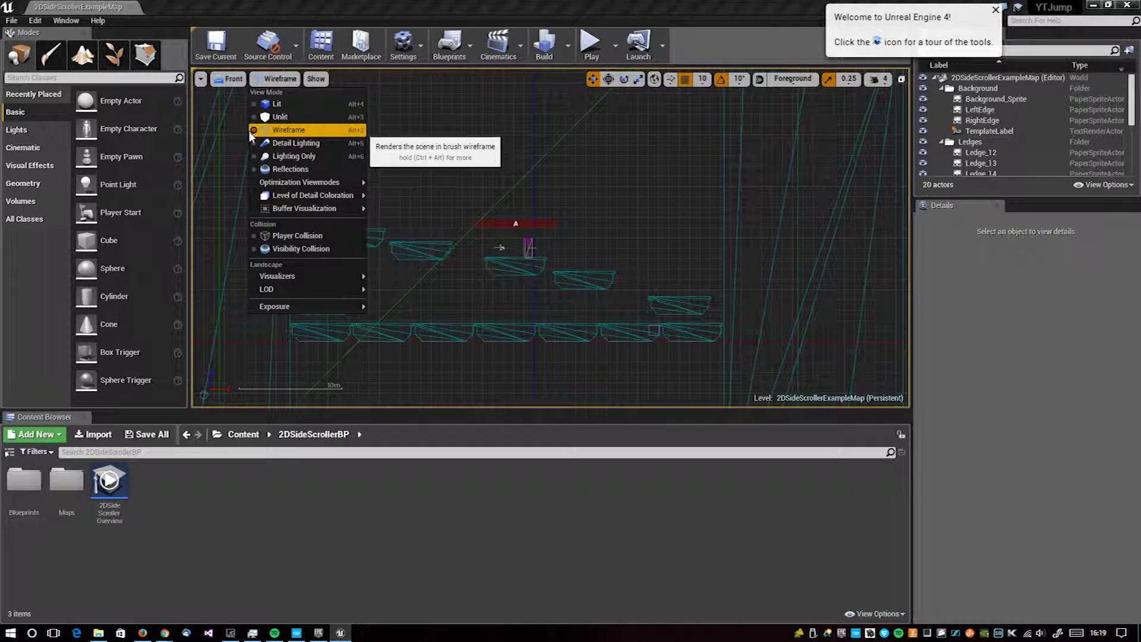
left_click(257, 143)
left_click(256, 169)
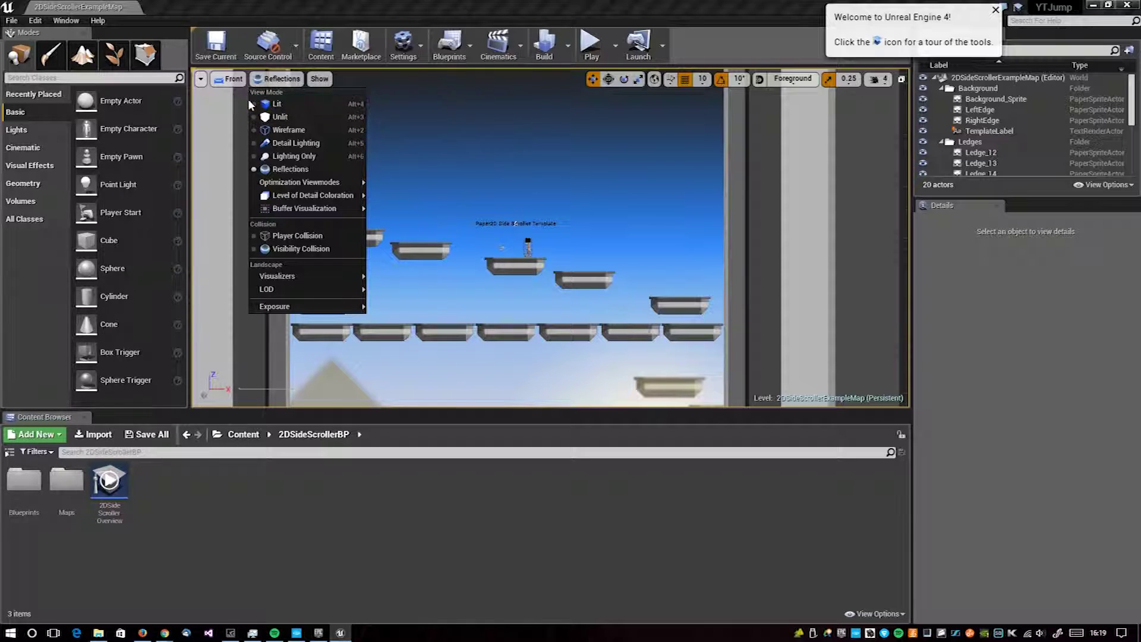
left_click(265, 104)
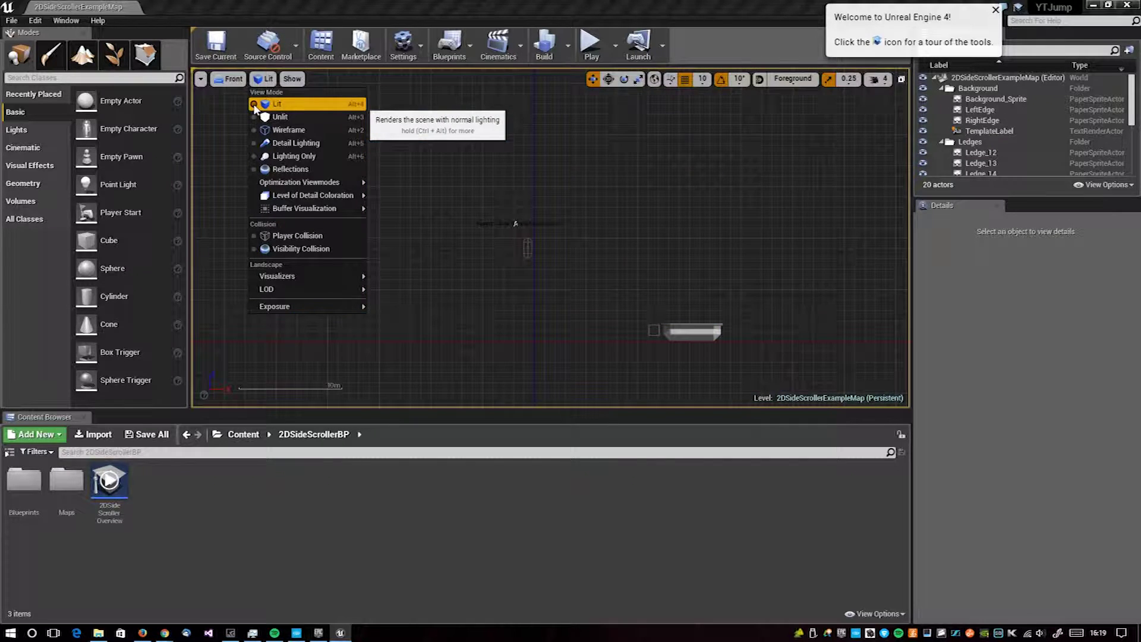
left_click(256, 118)
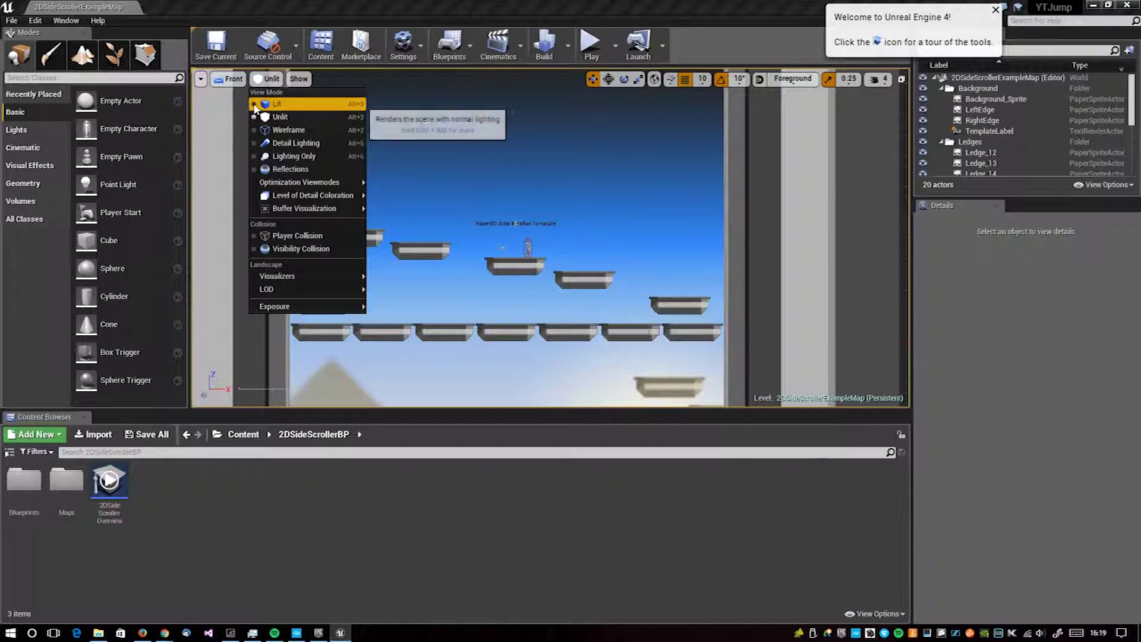
left_click(612, 315)
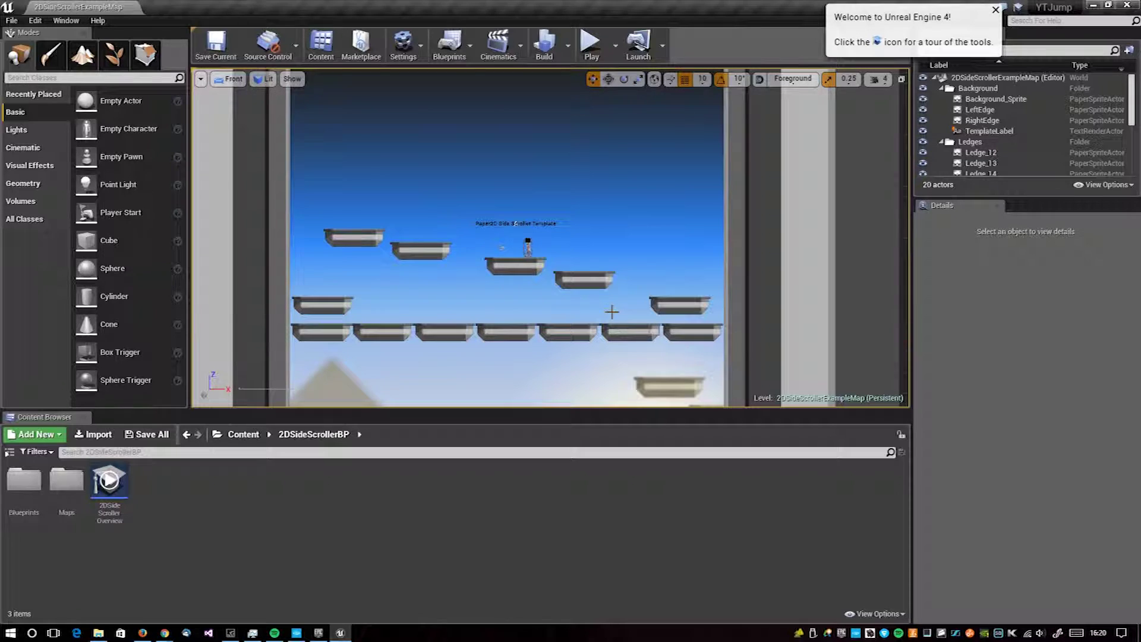
scroll(535, 250, "up", 5)
scroll(473, 226, "down", 4)
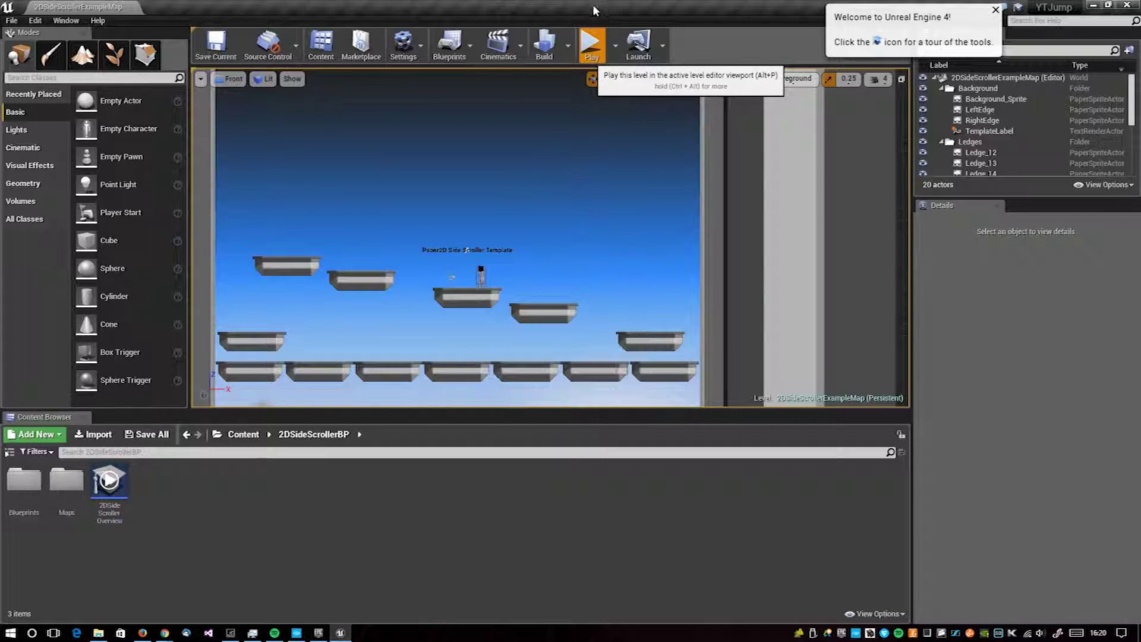
left_click(591, 45)
key("d")
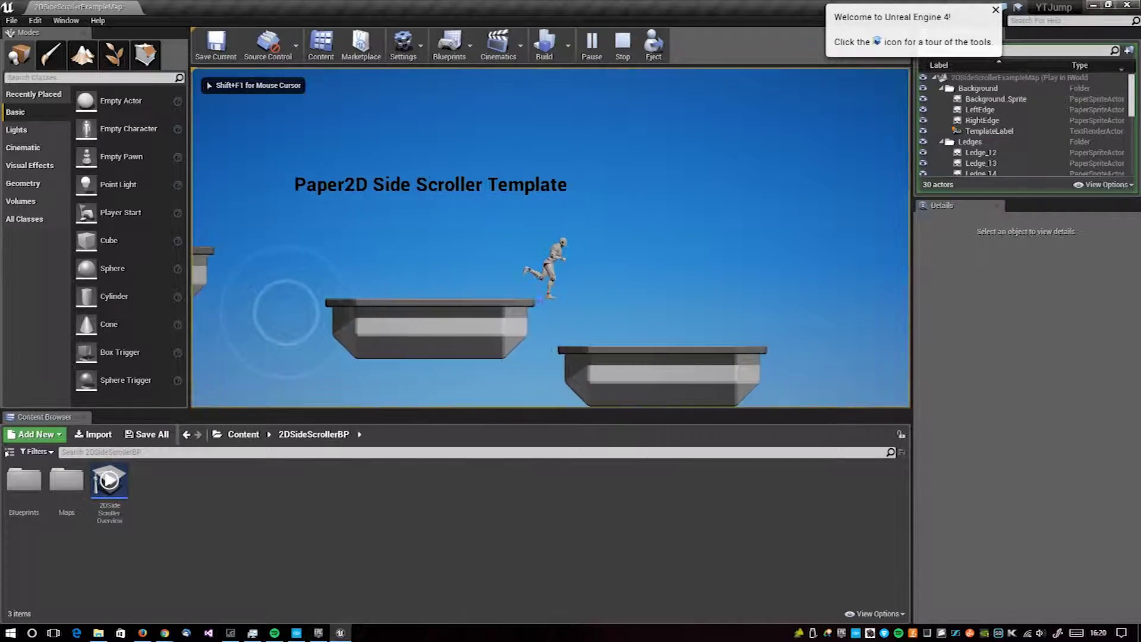
key("space")
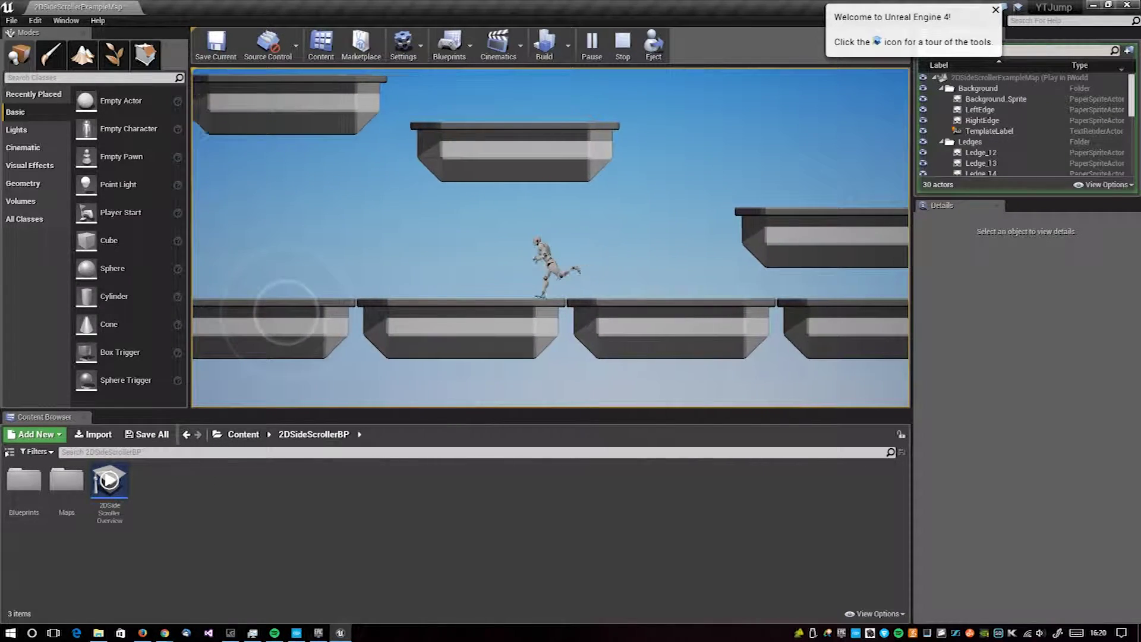
key("space")
key("Escape")
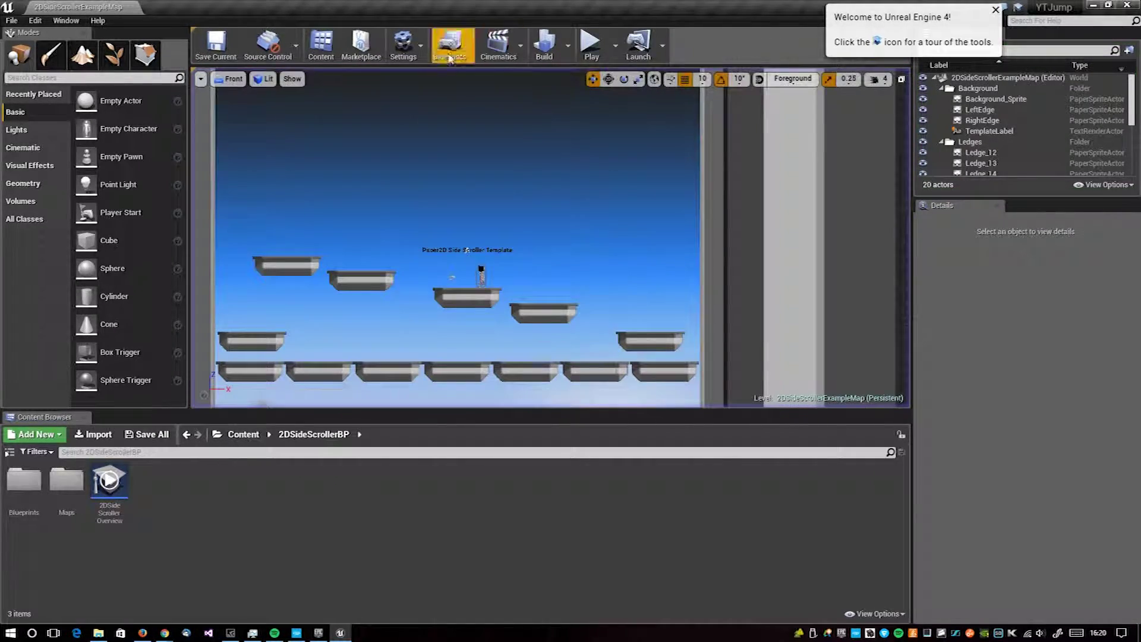
left_click(615, 45)
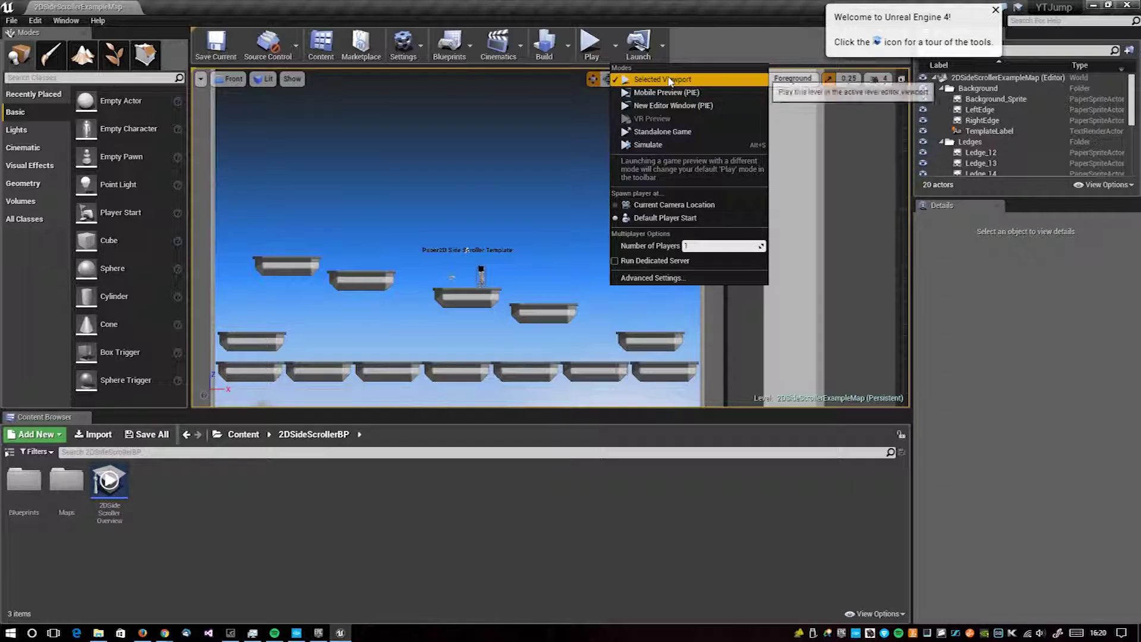
left_click(697, 43)
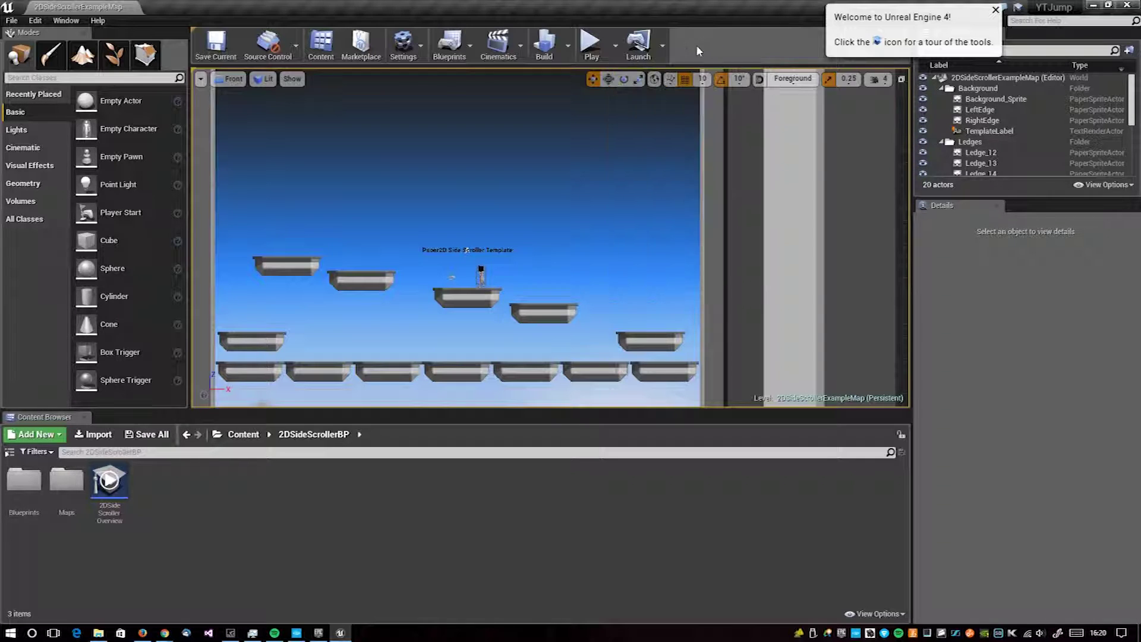
left_click(662, 45)
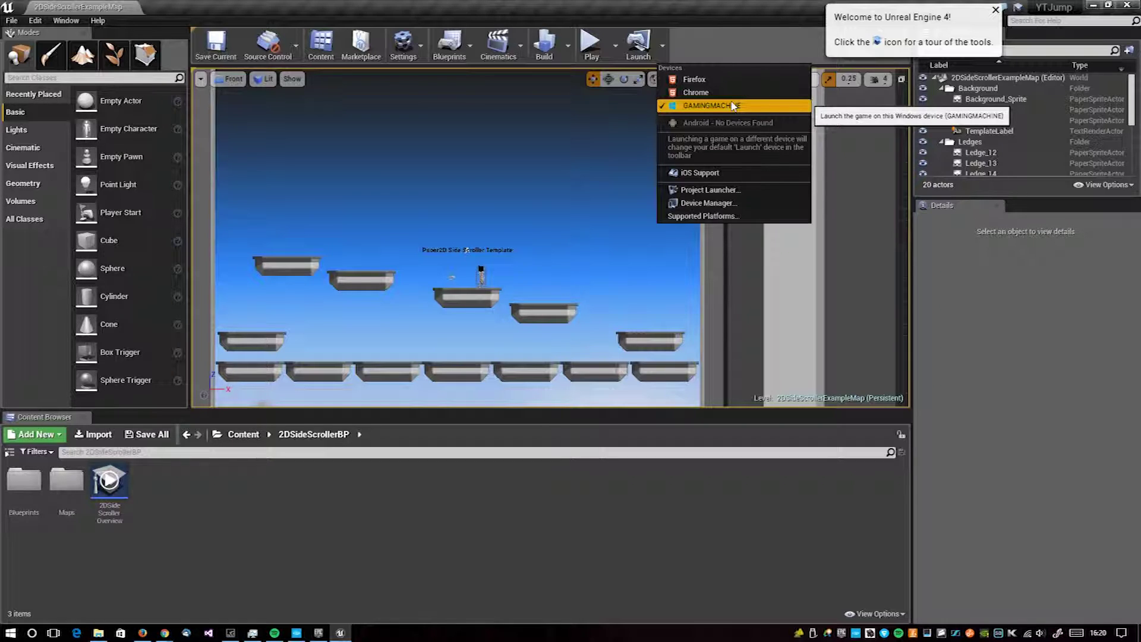
left_click(730, 41)
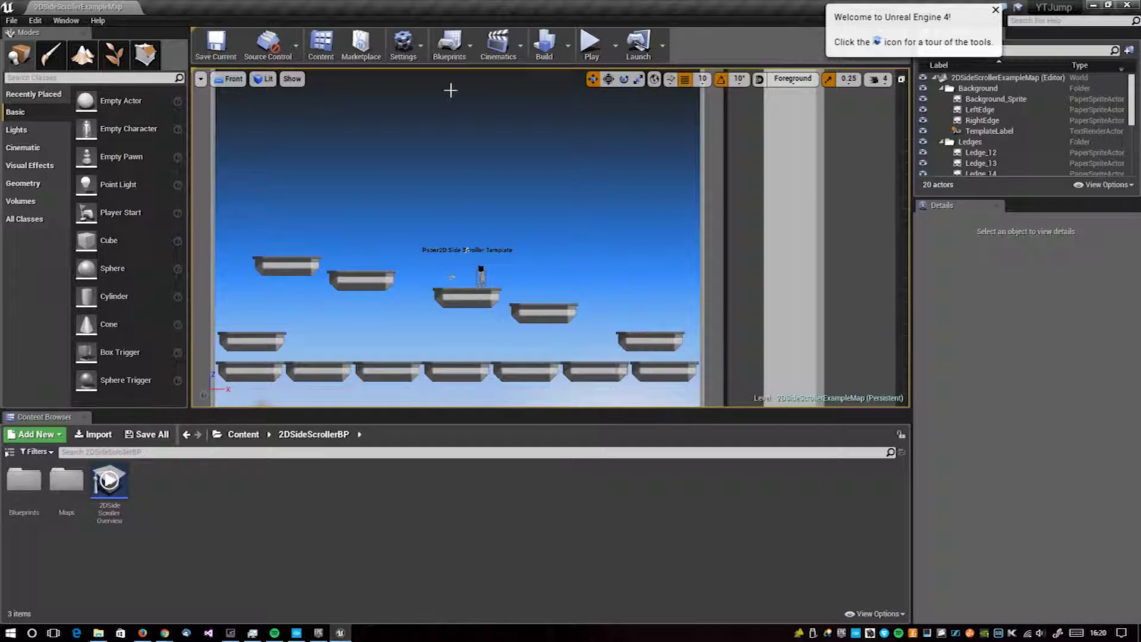
Step: Add a new Blueprint Class with Actor as parent in the 2DSideScrollerBP folder
left_click(473, 53)
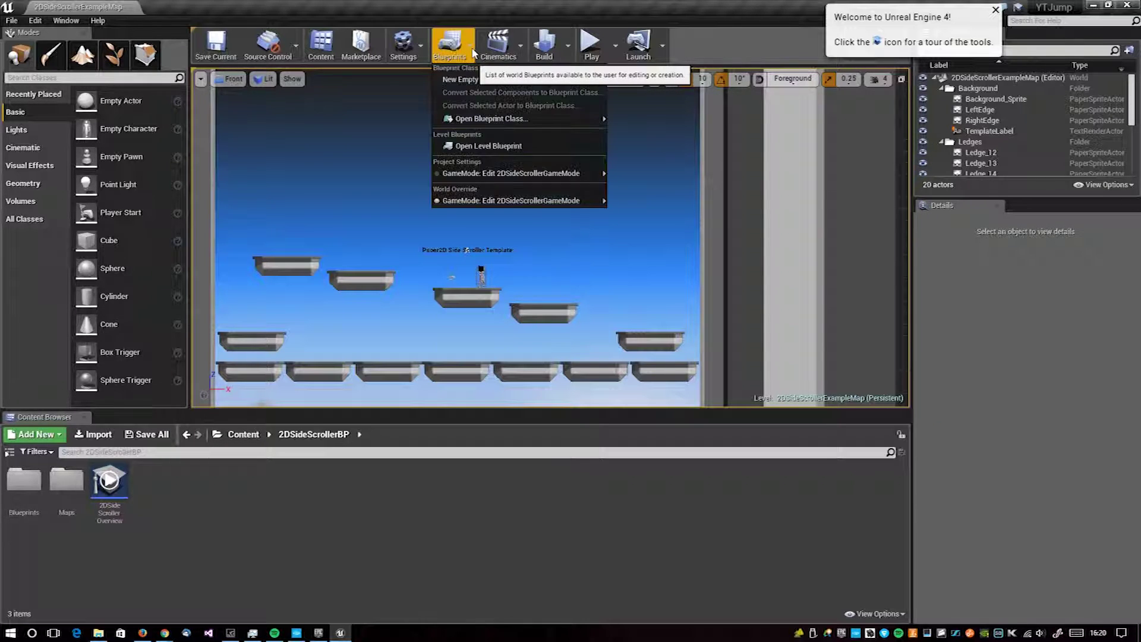
mouse_move(511, 173)
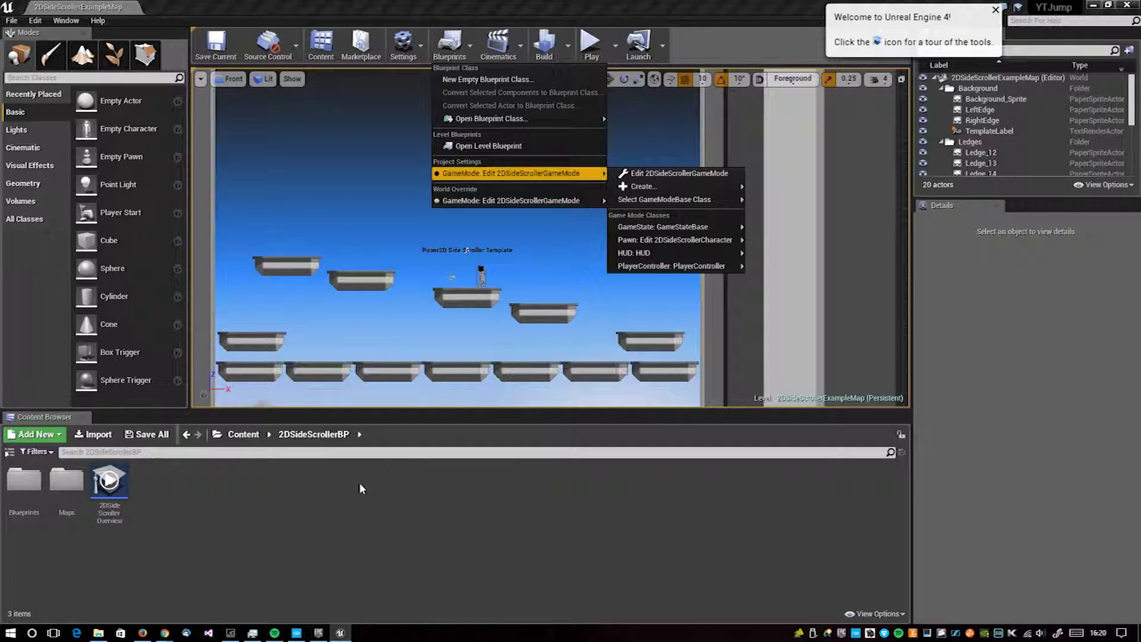
left_click(430, 511)
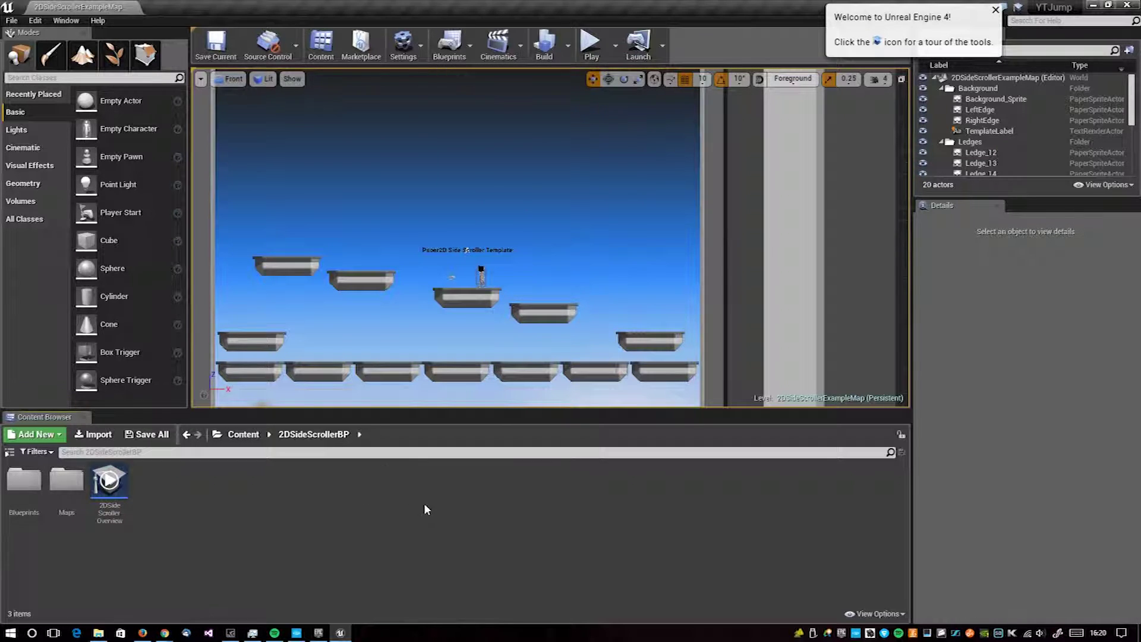
right_click(294, 466)
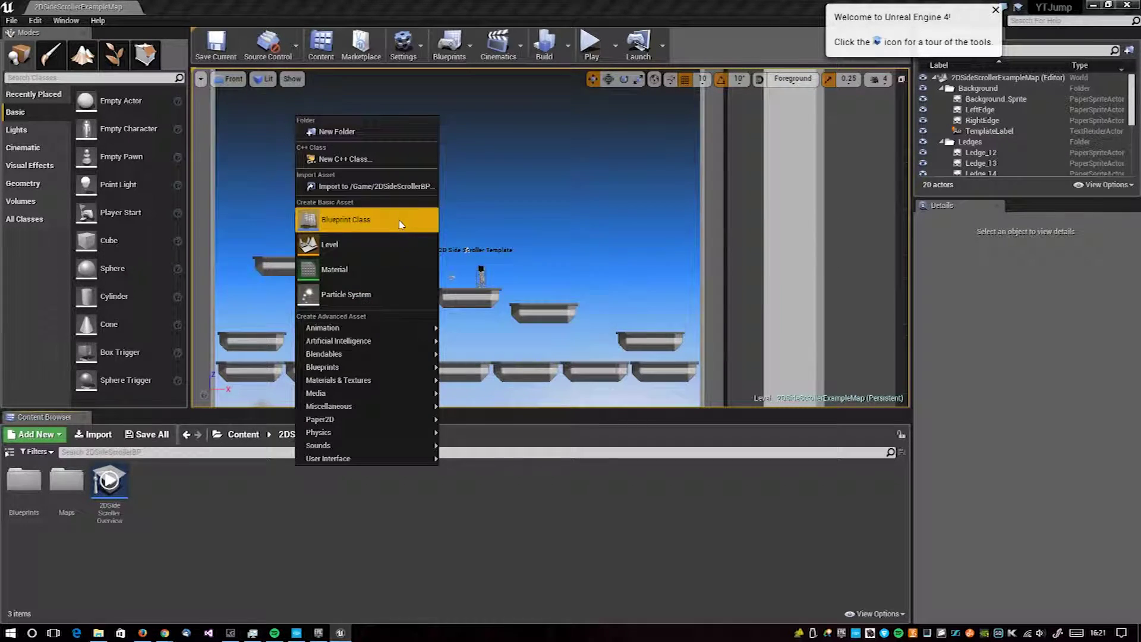
left_click(348, 220)
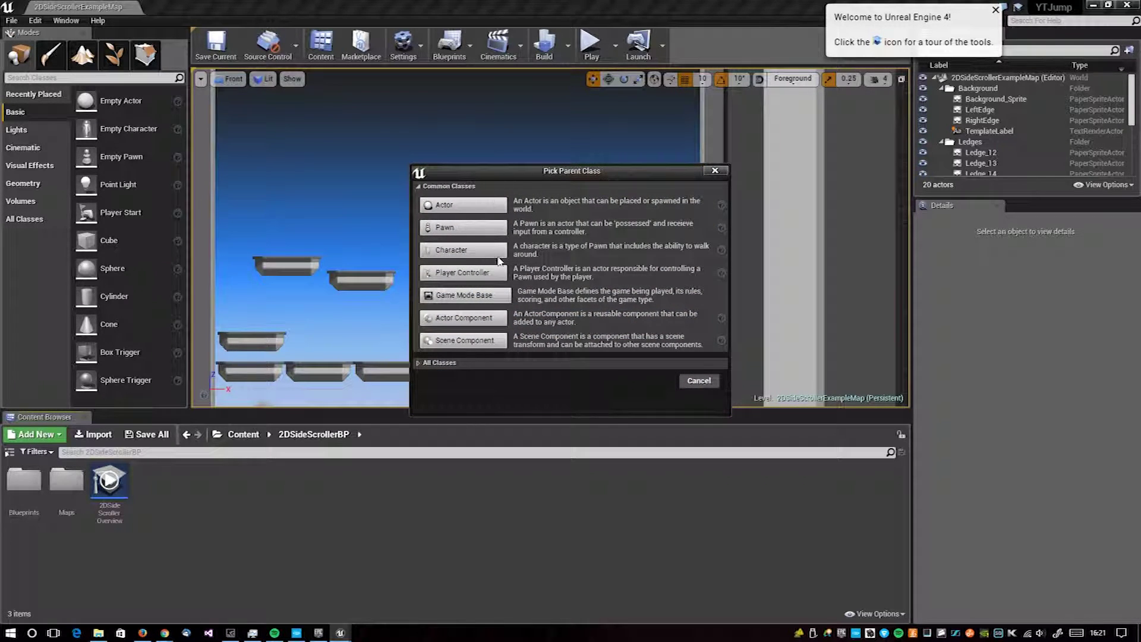
left_click(481, 209)
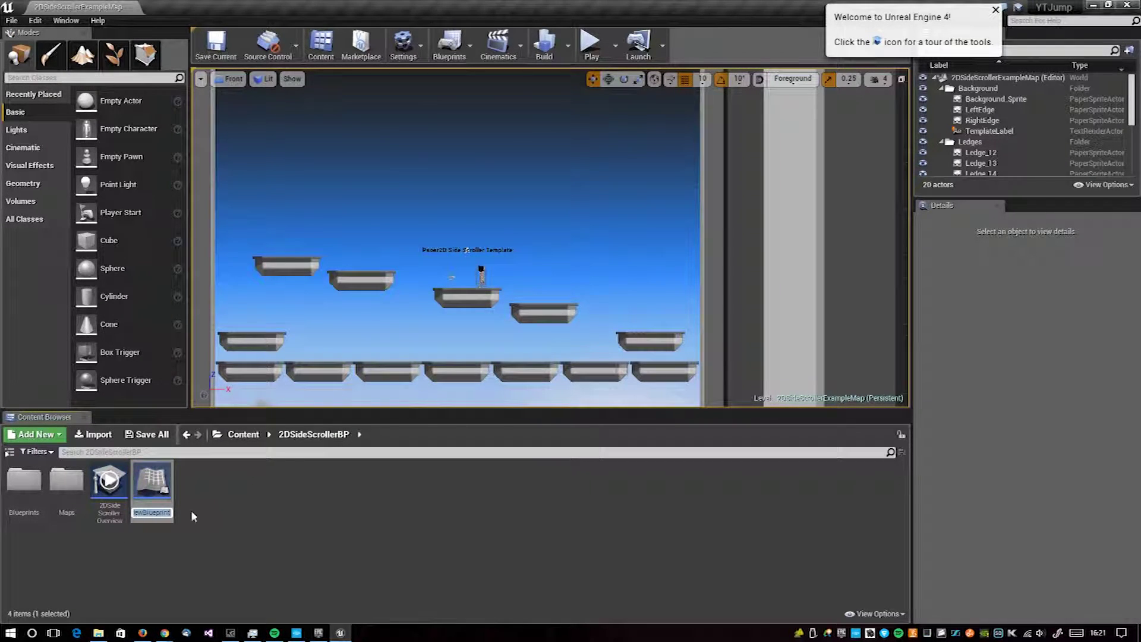
double_click(160, 491)
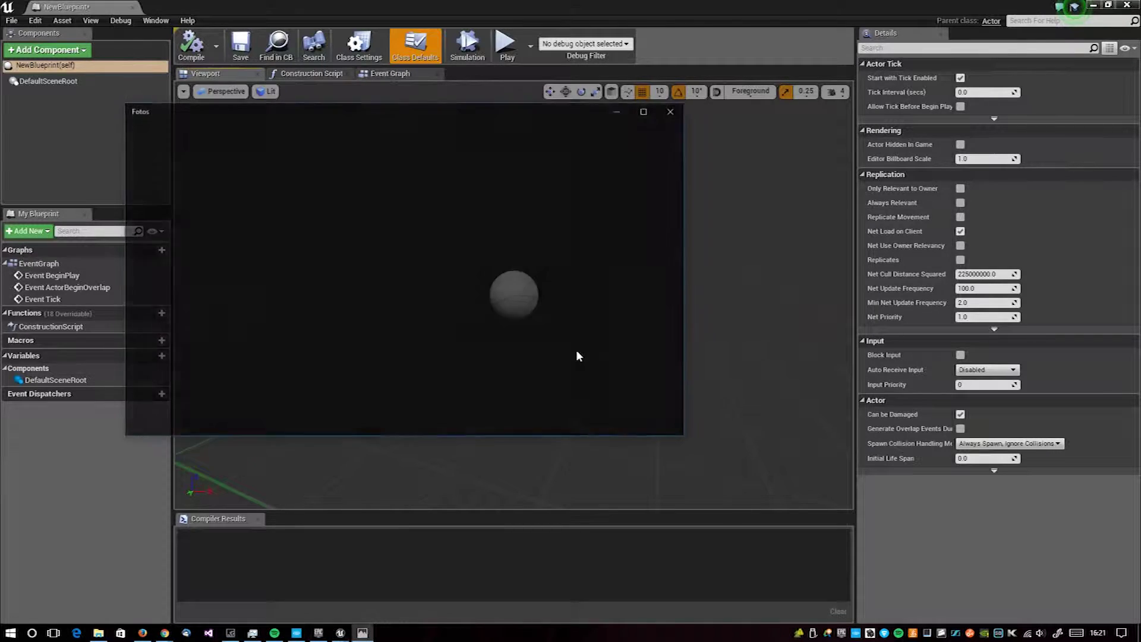
left_click(522, 306)
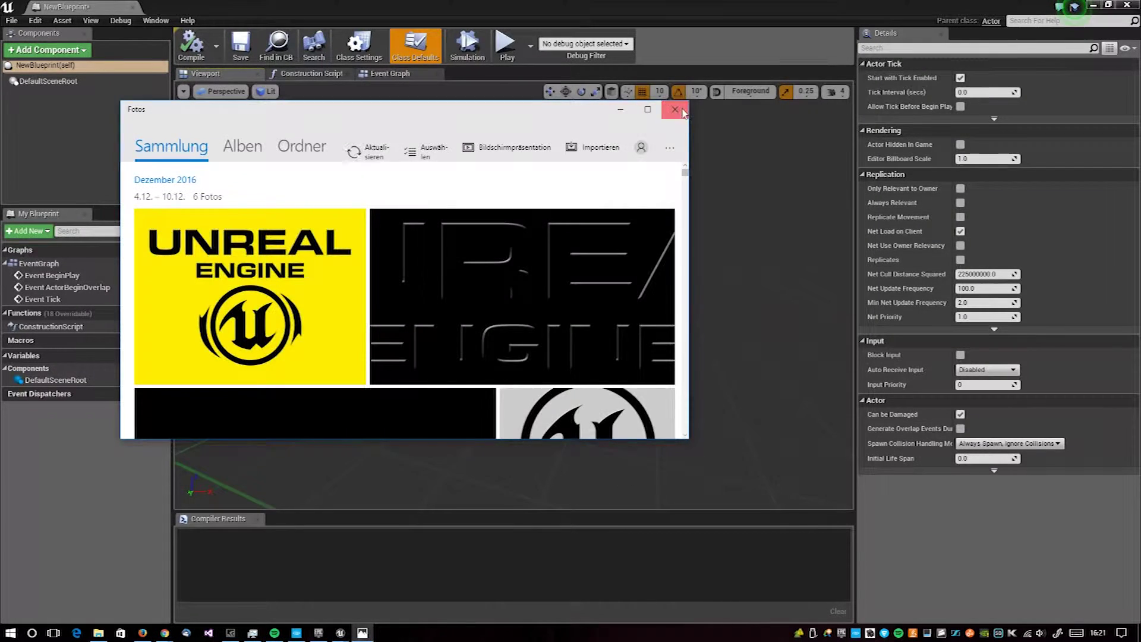
left_click(674, 109)
left_click(398, 75)
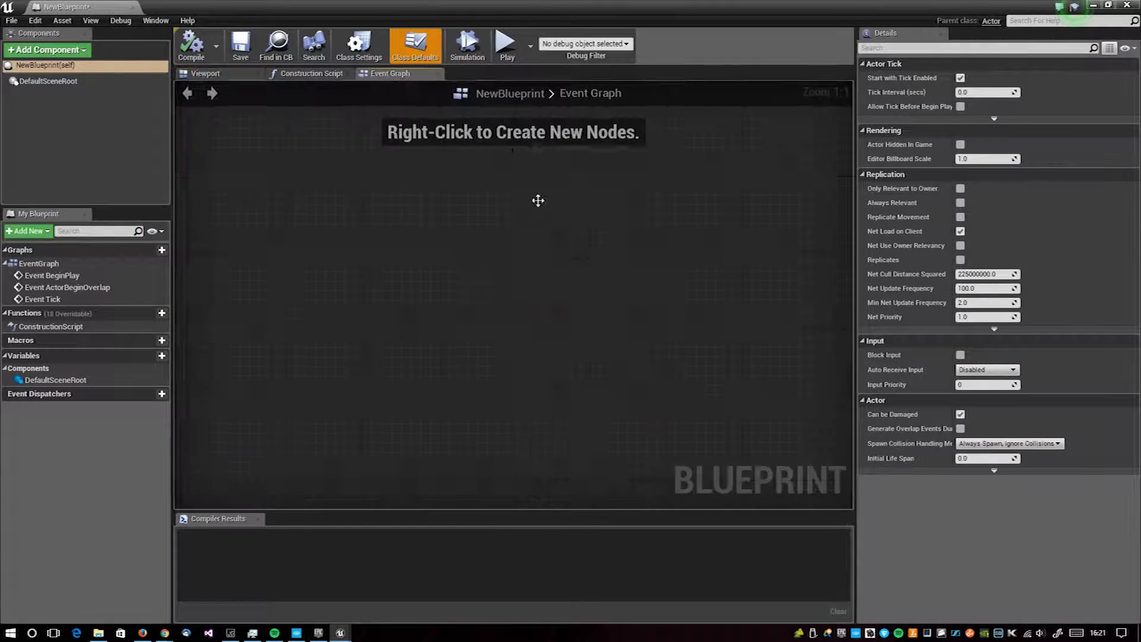
left_click(211, 73)
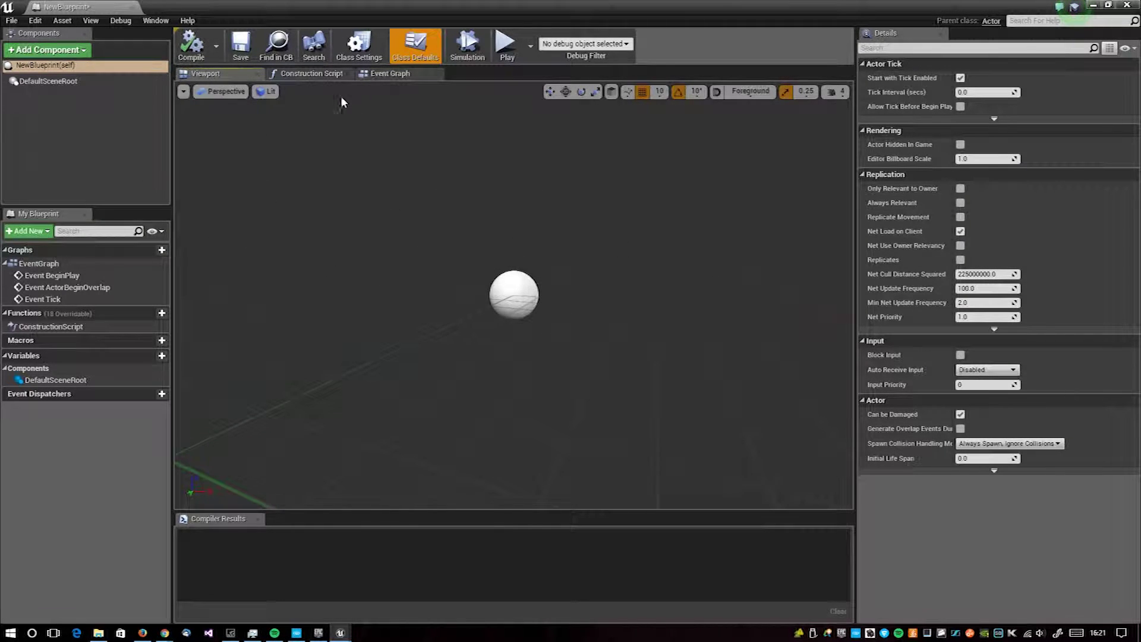
left_click(309, 74)
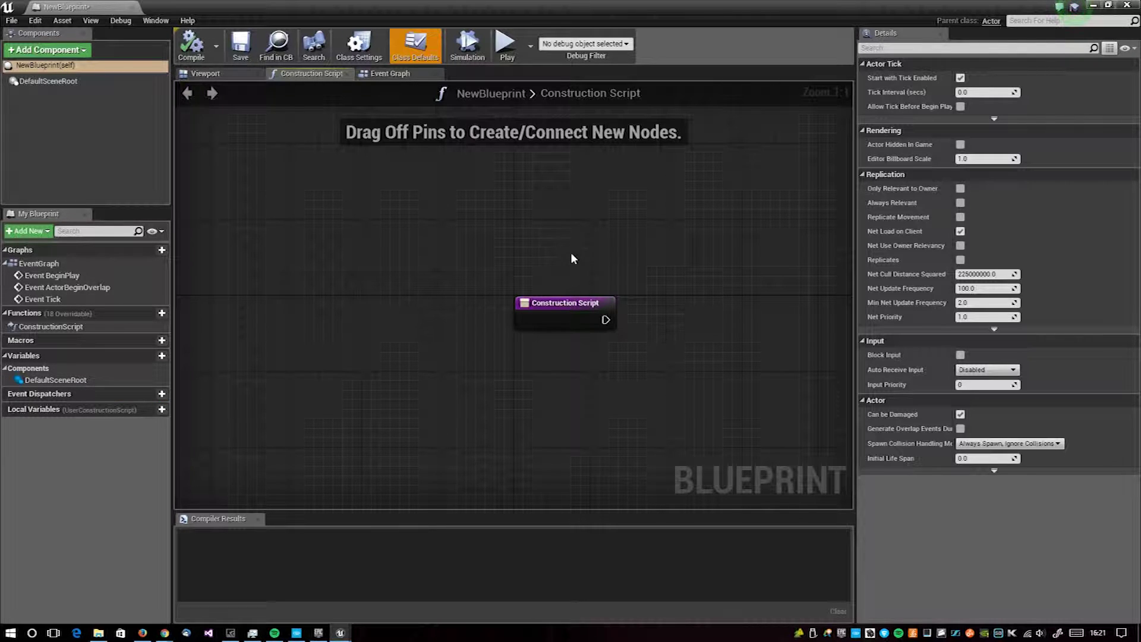
right_click(605, 246)
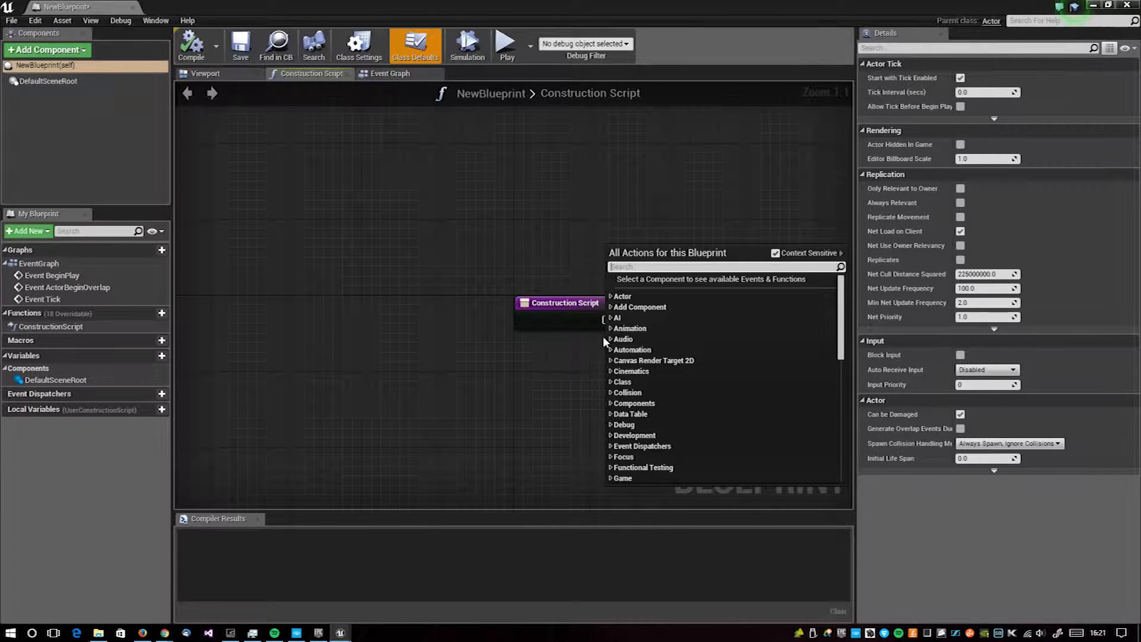
left_click(617, 296)
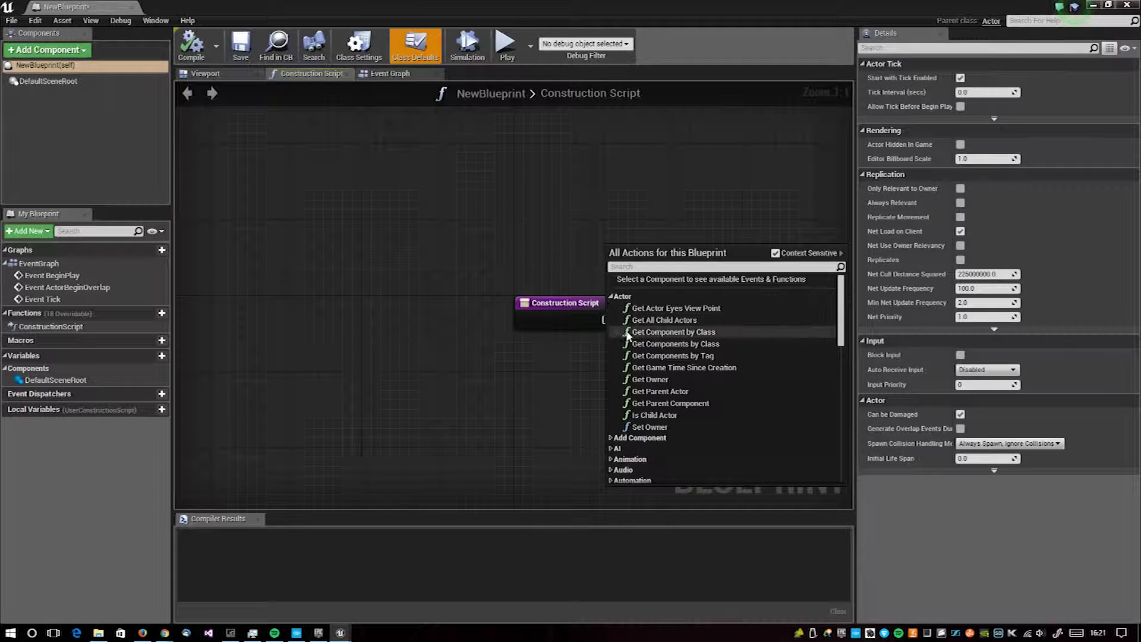
scroll(680, 408, "down", 5)
scroll(650, 364, "down", 5)
scroll(642, 369, "down", 5)
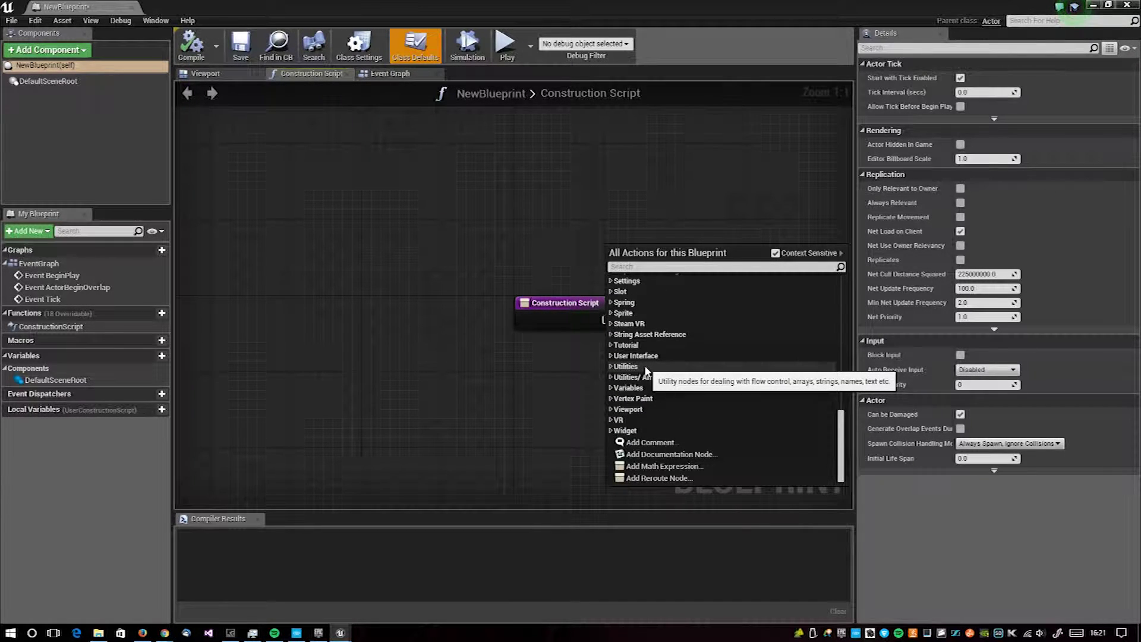
scroll(634, 337, "up", 5)
scroll(667, 383, "up", 2)
scroll(663, 380, "up", 5)
scroll(647, 380, "up", 5)
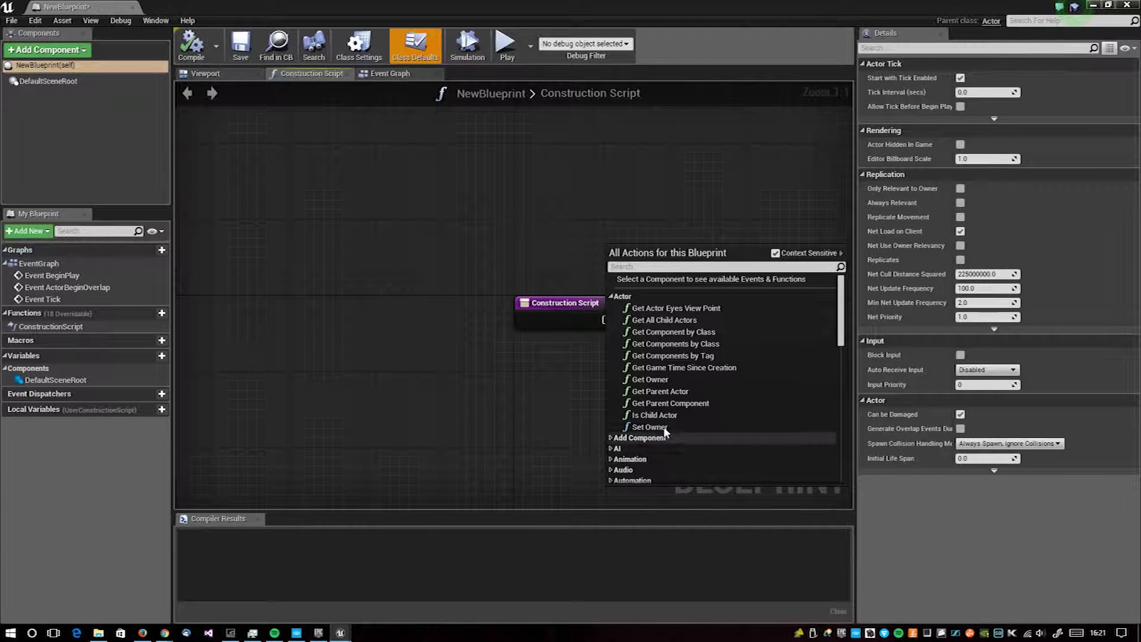
scroll(678, 430, "down", 2)
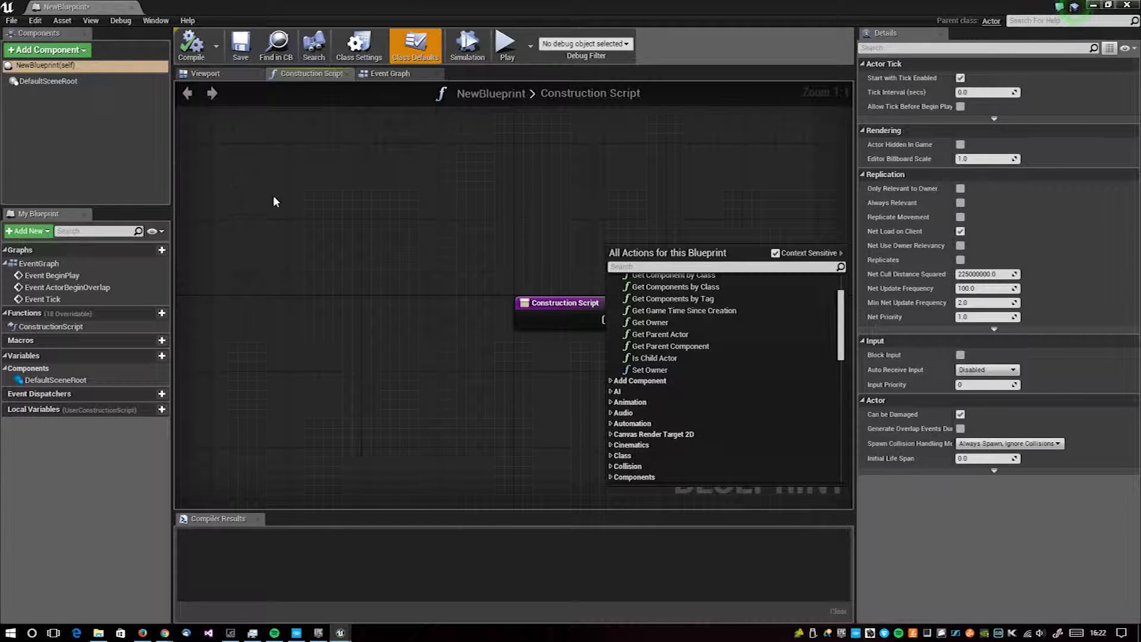
left_click(267, 205)
left_click(133, 9)
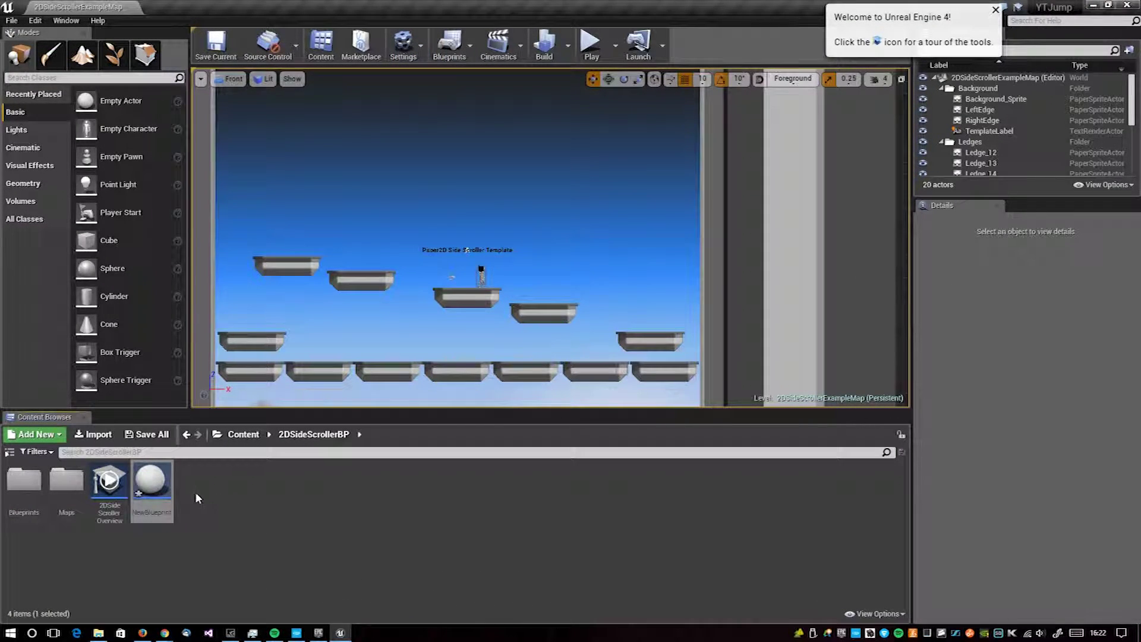
Step: Create a new Material asset, NewMaterial, and open it in the material editor
right_click(245, 493)
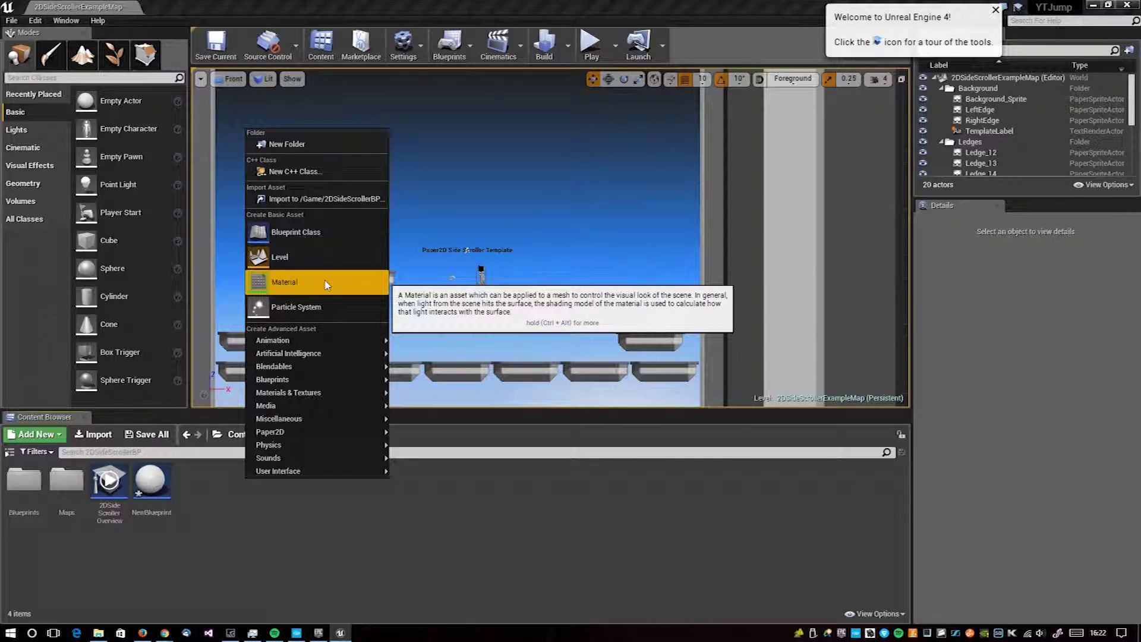
left_click(327, 284)
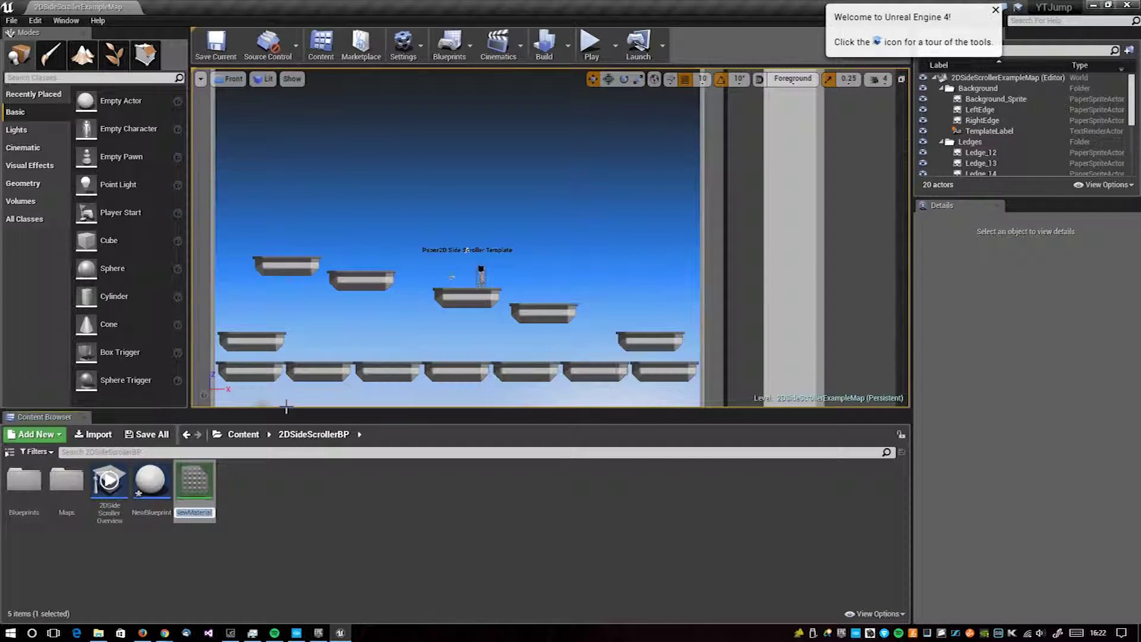
double_click(204, 481)
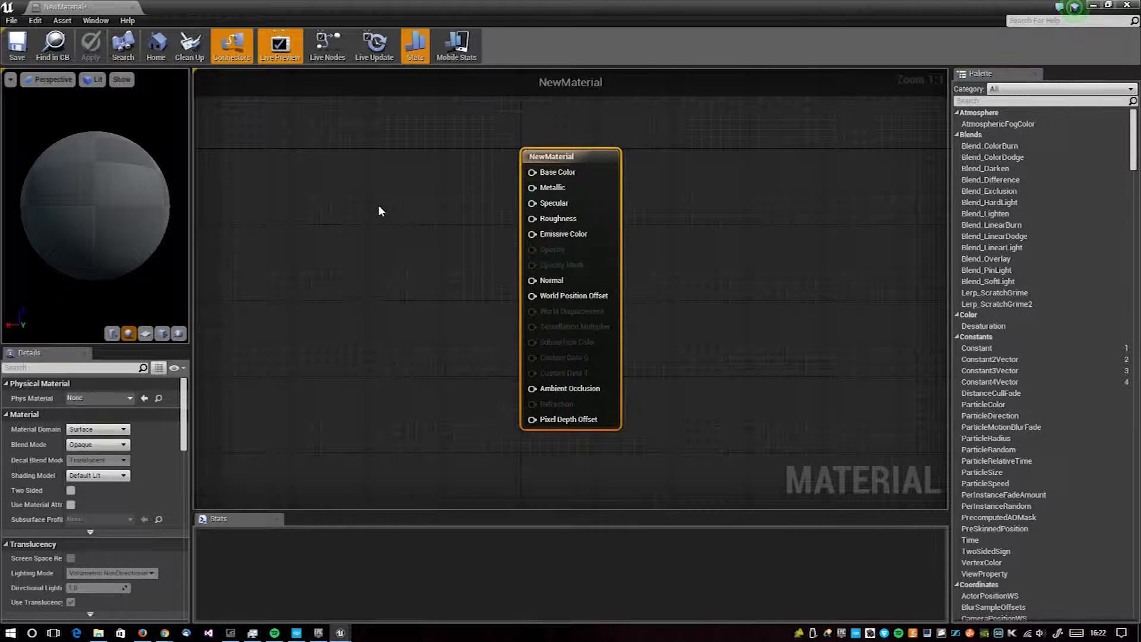
Step: Browse the Color category of the material node menu, then close the NewMaterial editor
right_click(379, 206)
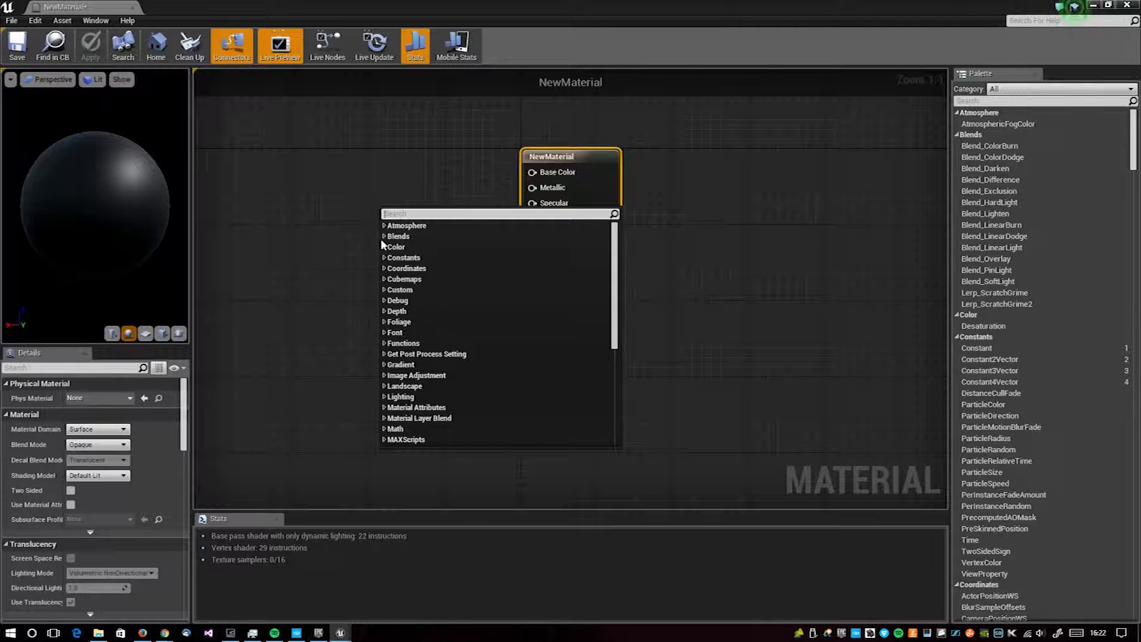
left_click(384, 247)
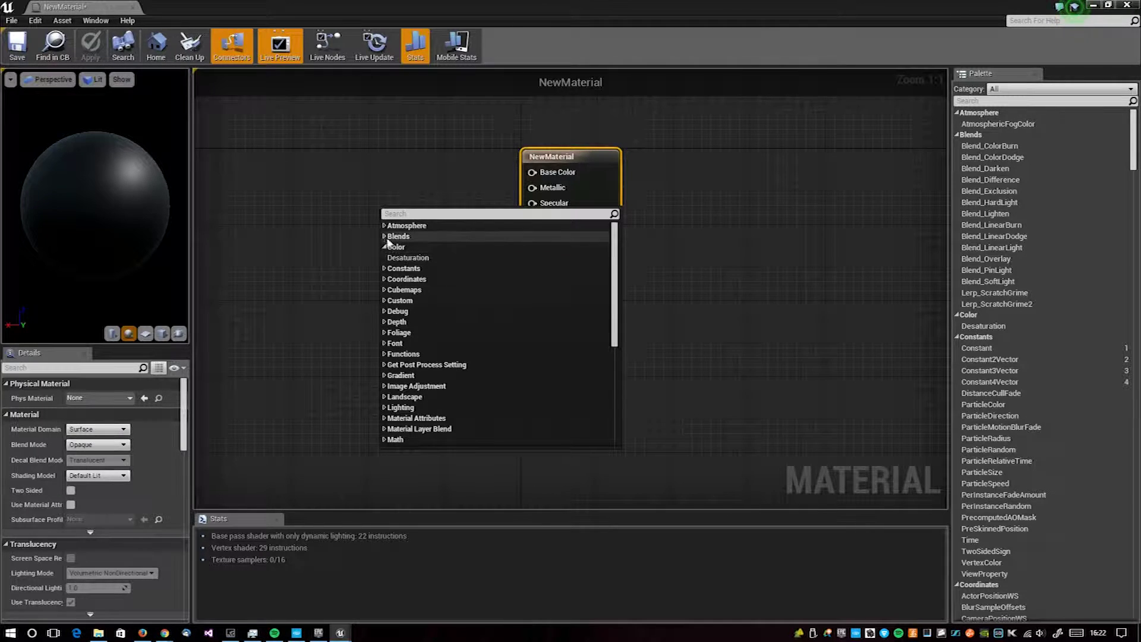
left_click(344, 187)
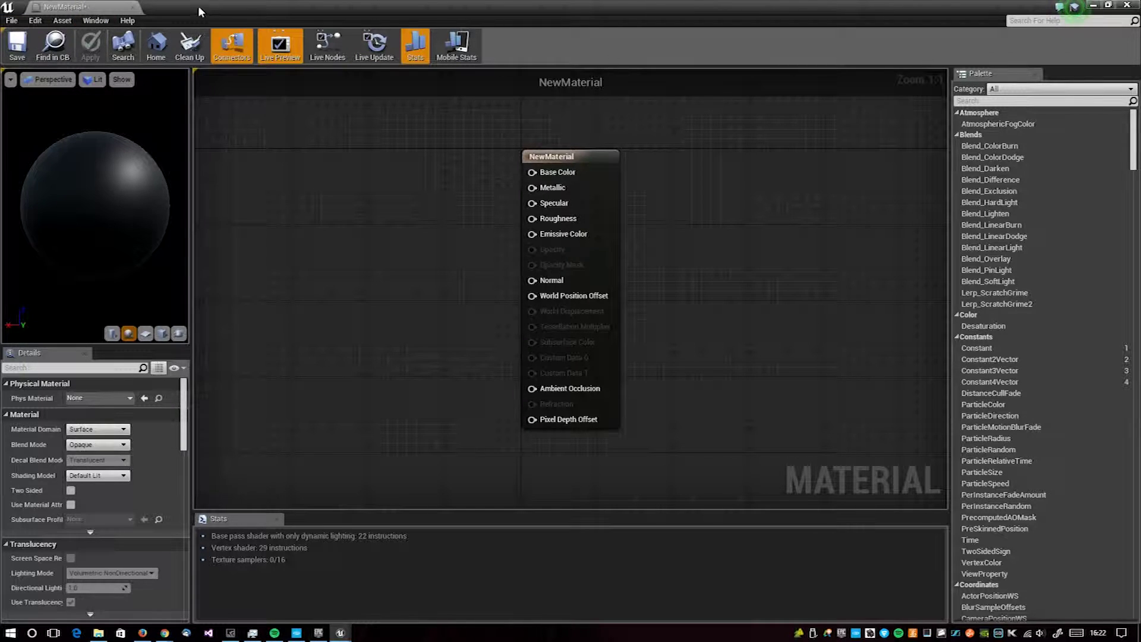
left_click(133, 8)
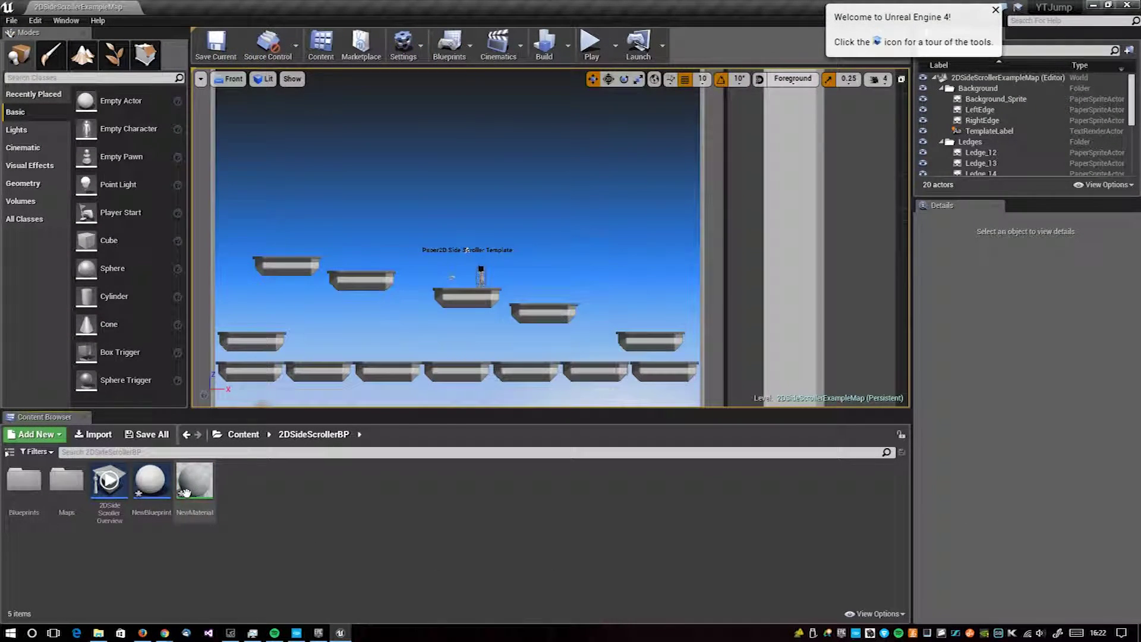
Step: Delete NewMaterial and then NewBlueprint, confirming each in the Delete Assets dialog
key("Delete")
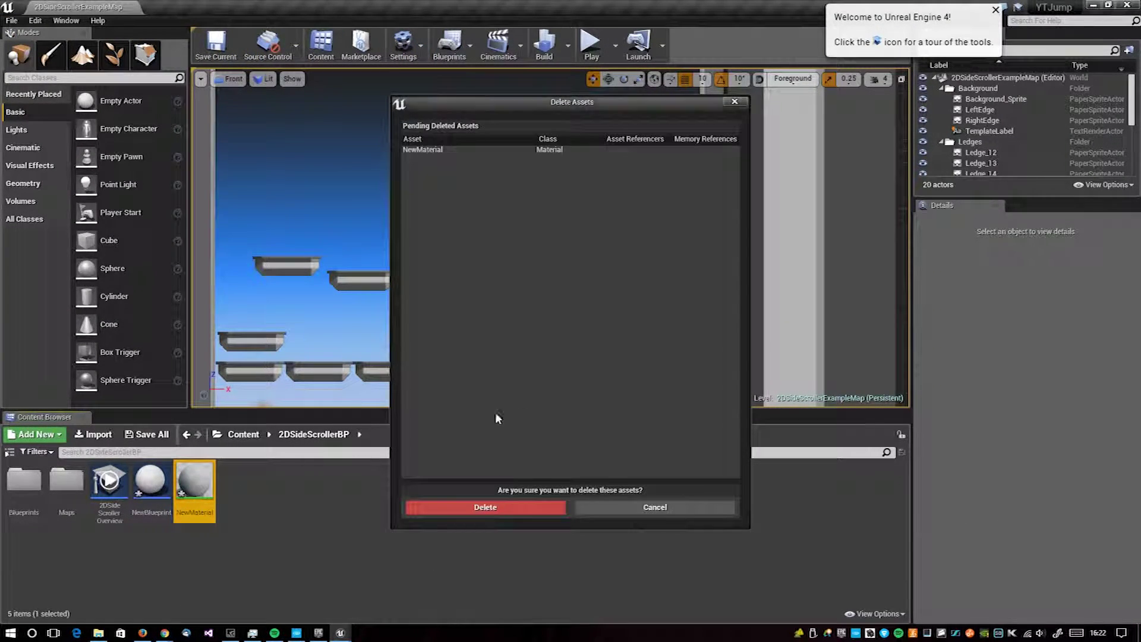
left_click(485, 508)
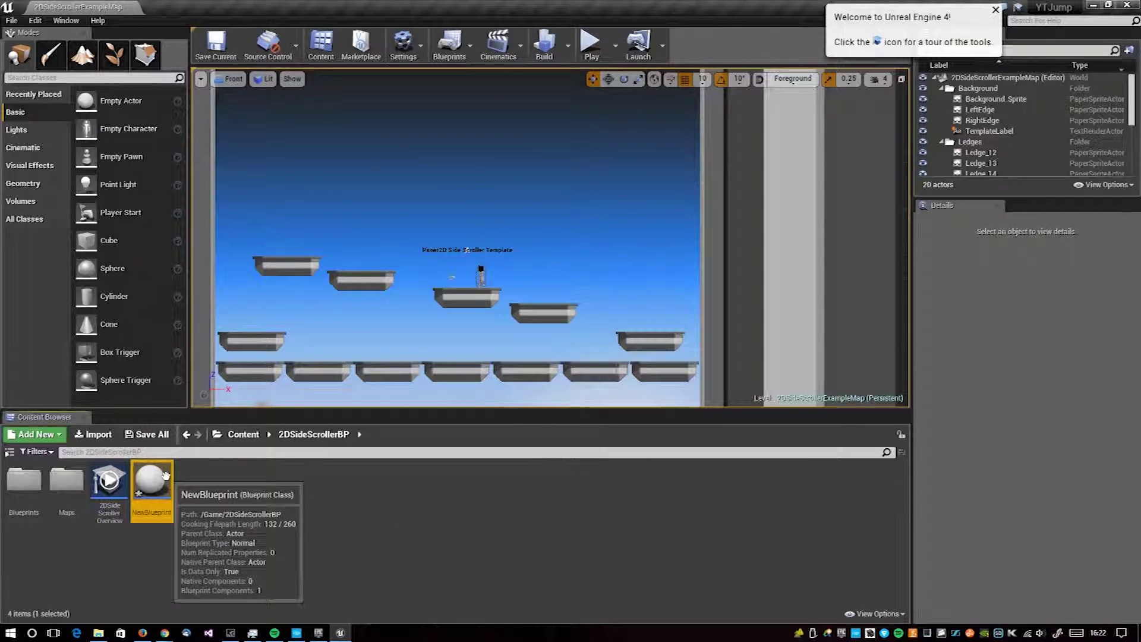
left_click(156, 483)
key("Delete")
left_click(485, 506)
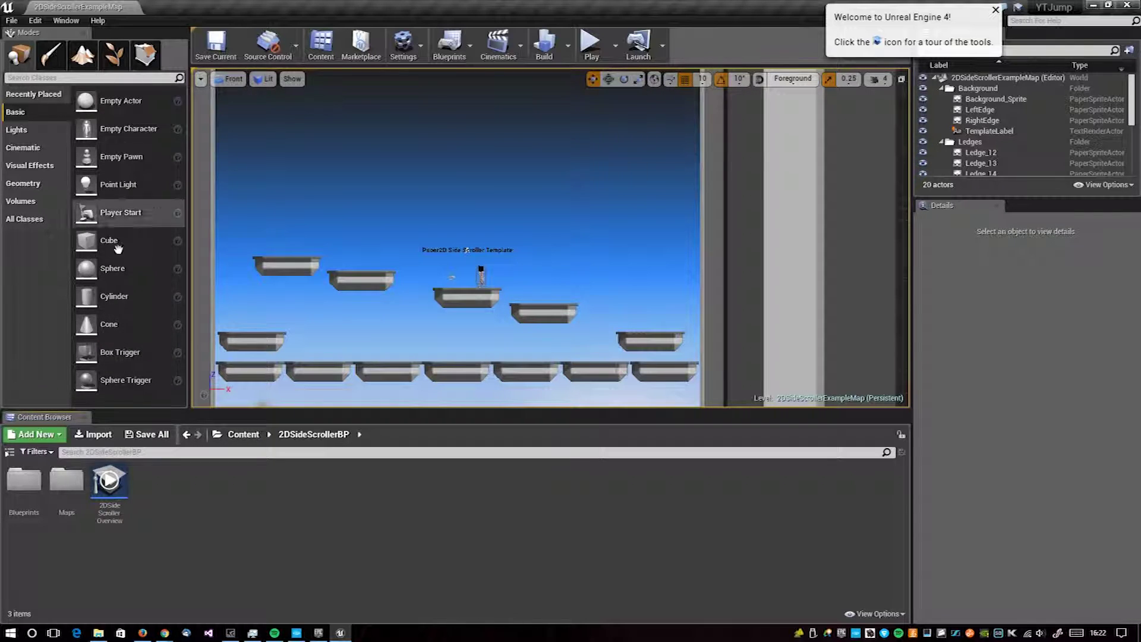
Step: Browse the Place categories: Lights, Visual Effects, Geometry, Volumes, All Classes, Basic and Recently Placed
left_click(18, 130)
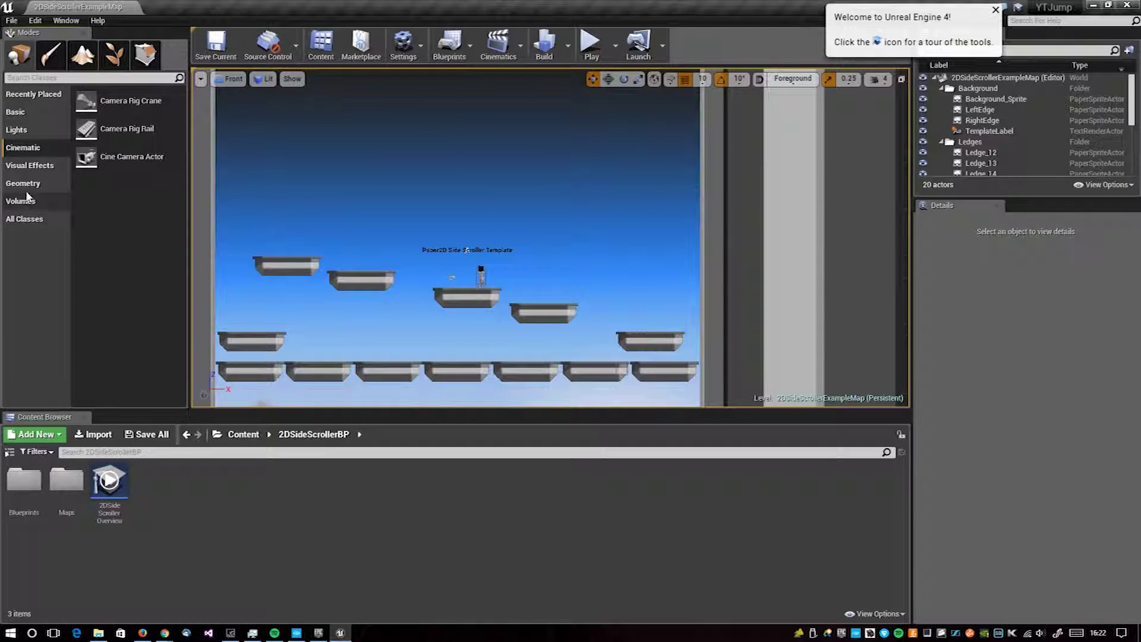
left_click(29, 171)
left_click(30, 185)
left_click(32, 208)
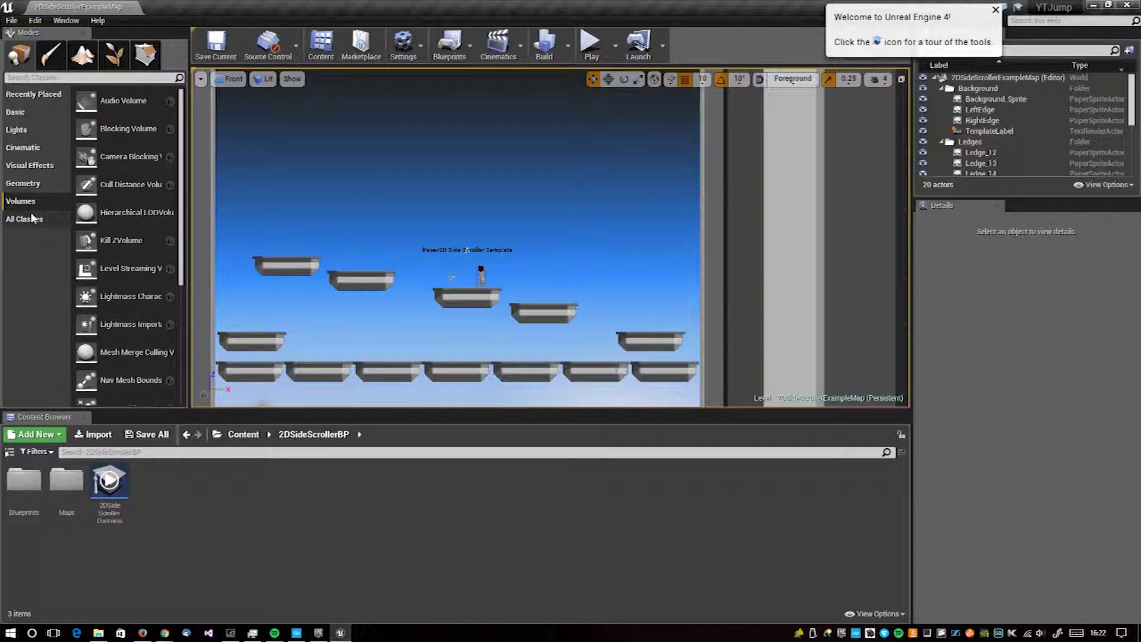
left_click(30, 219)
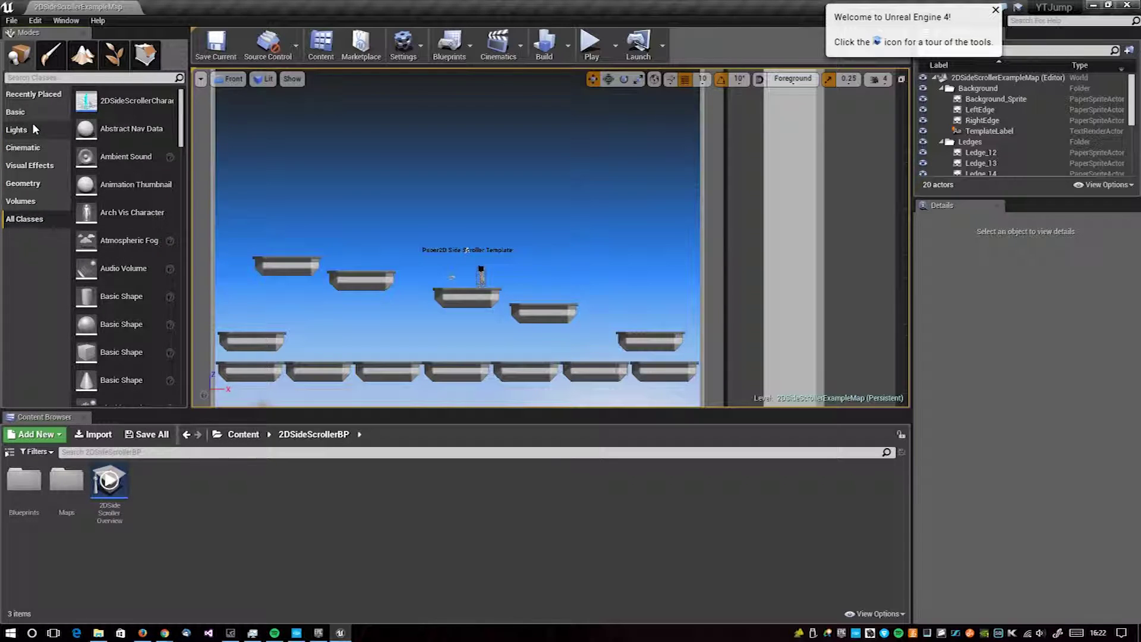
left_click(23, 113)
left_click(33, 94)
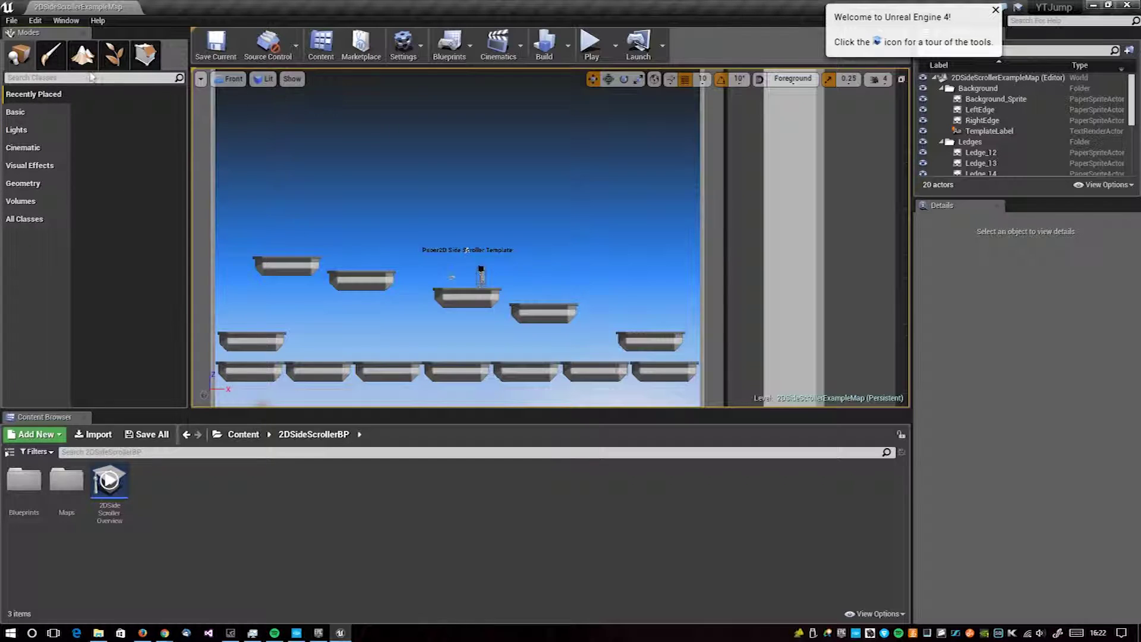
Step: Cycle through the Paint, Landscape, Foliage and Geometry modes, then return to Place mode
left_click(51, 54)
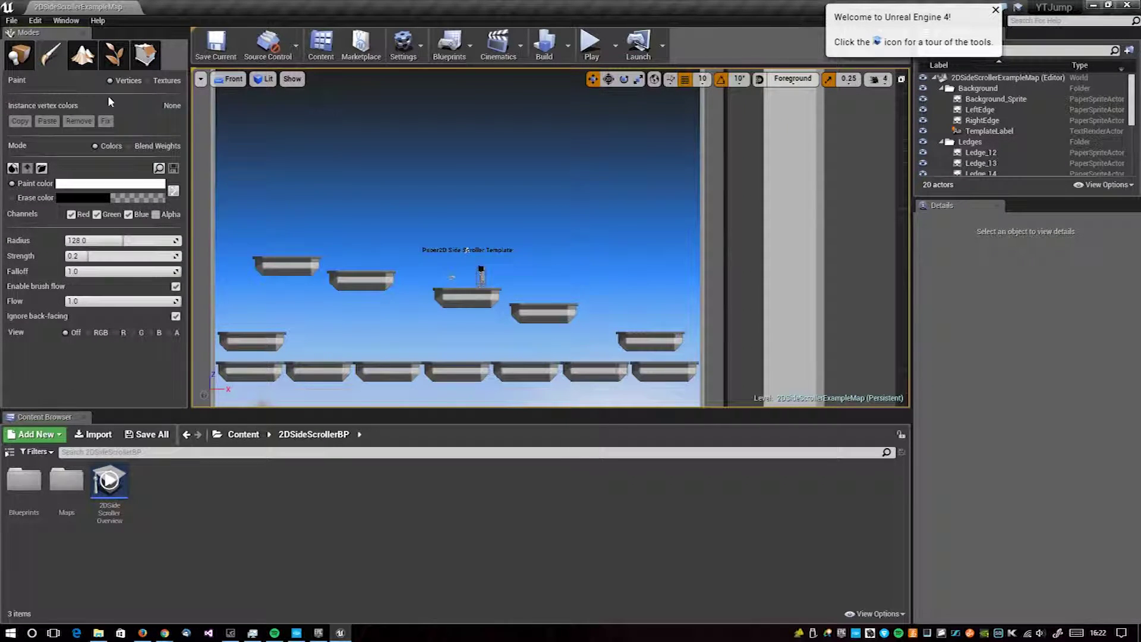
left_click(119, 58)
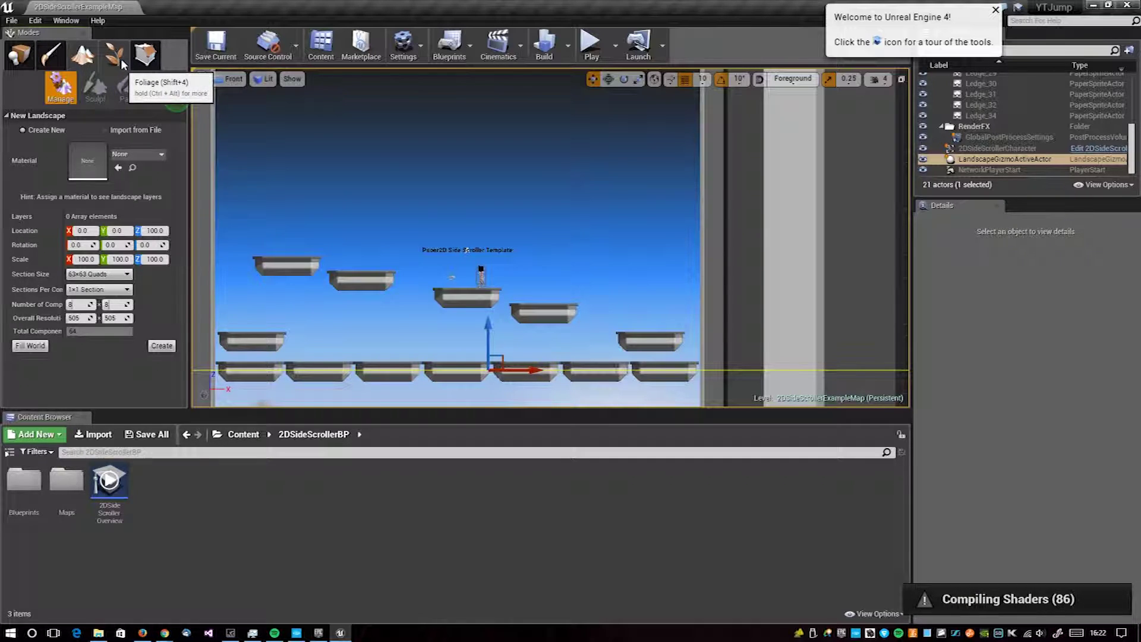
left_click(118, 58)
left_click(146, 56)
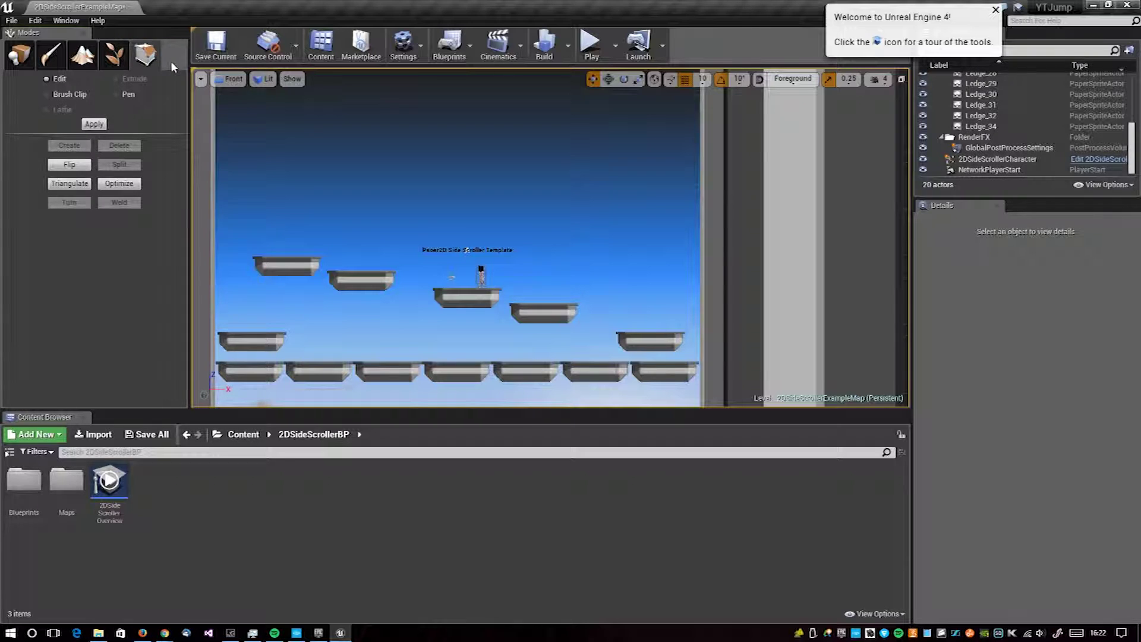
left_click(26, 62)
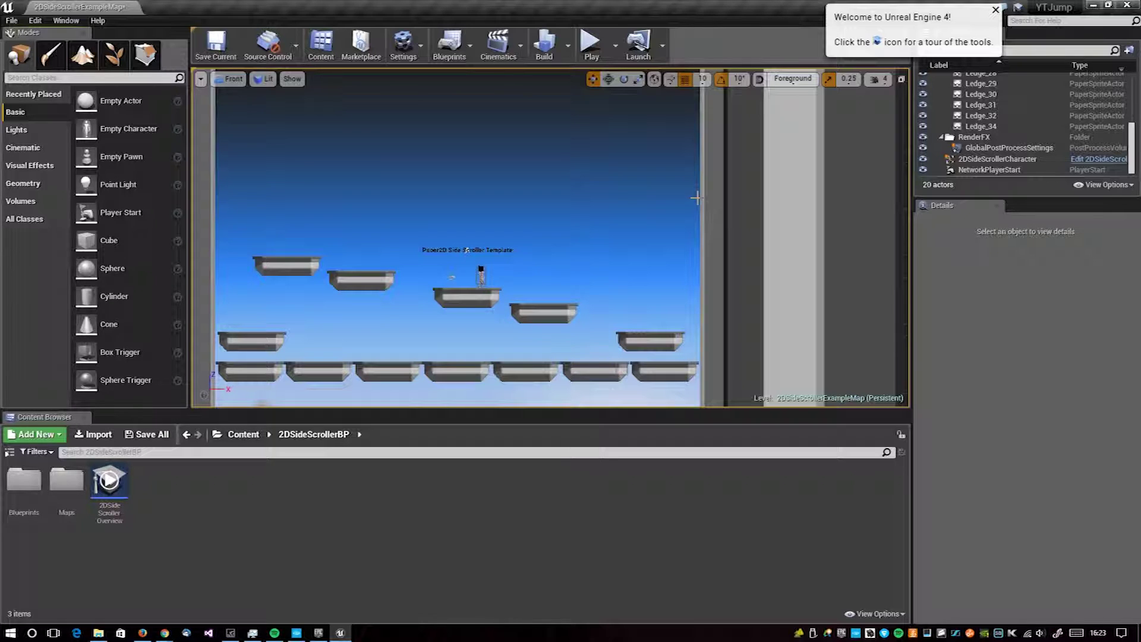
Step: Look through the File menu's file and save options
left_click(11, 20)
left_click(62, 50)
left_click(11, 20)
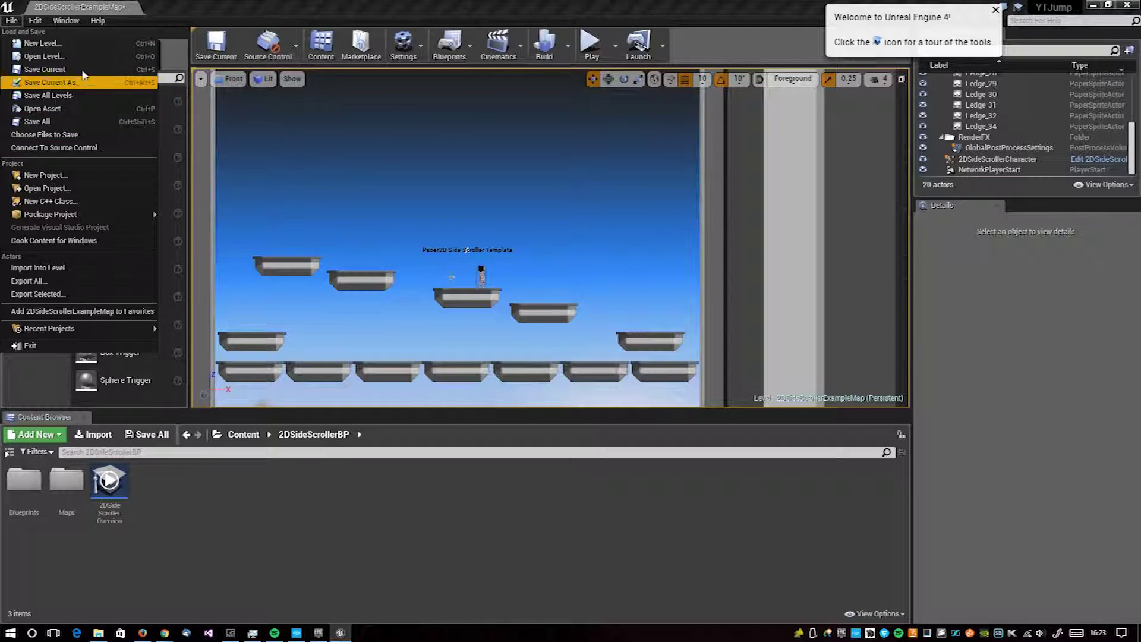
Step: Look over the Edit menu commands, then close the menu
left_click(37, 21)
mouse_move(54, 23)
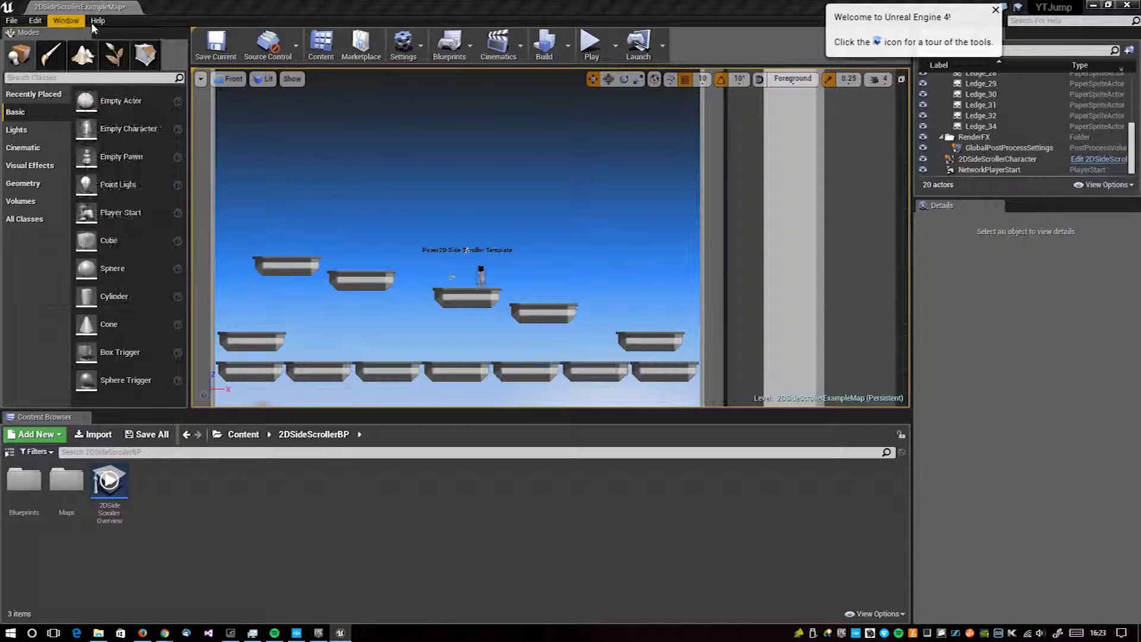
left_click(1093, 349)
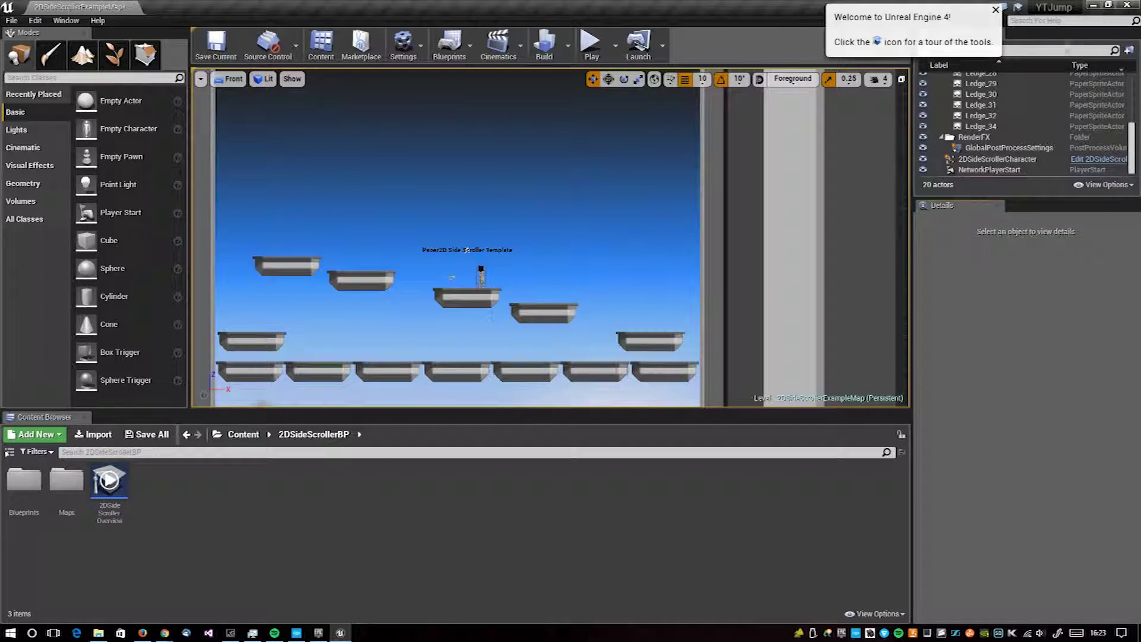
Step: Dismiss the Welcome notification and scroll the World Outliner to see all actors
left_click(995, 10)
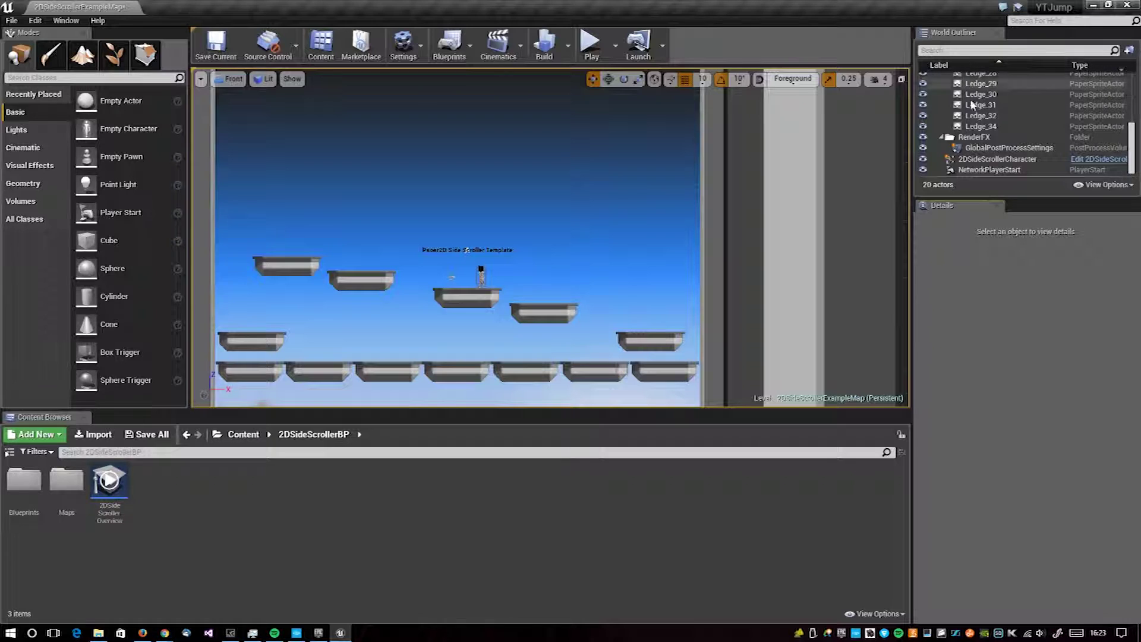
scroll(1013, 137, "up", 5)
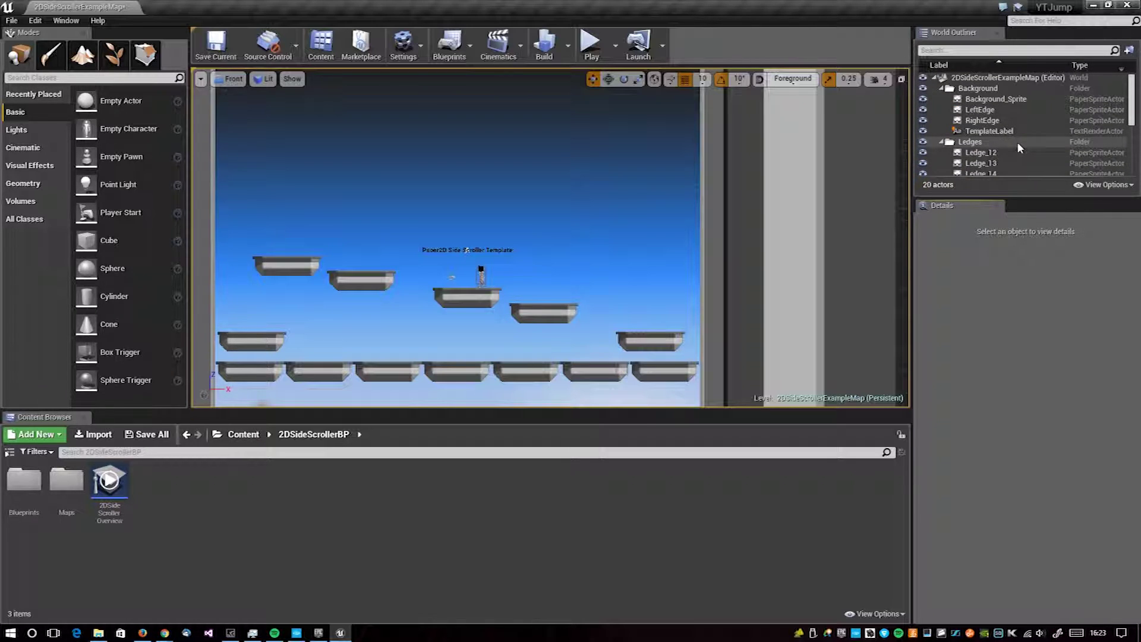
scroll(1018, 141, "down", 5)
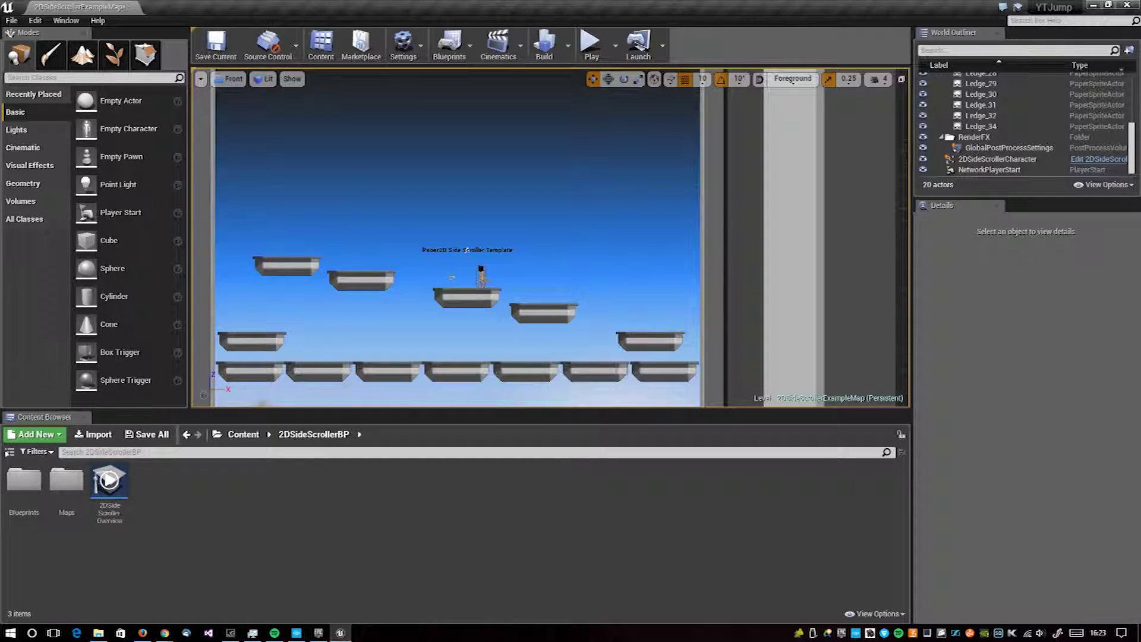
Step: Select 2DSideScrollerCharacter in the viewport and switch to the move tool
right_click(481, 269)
key("w")
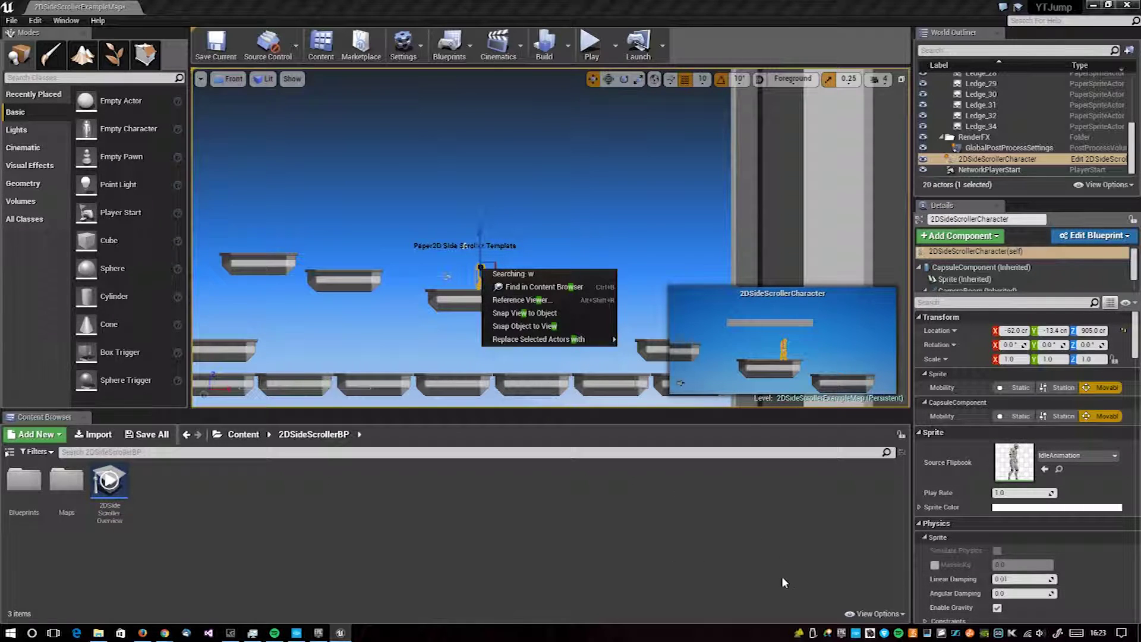
left_click(718, 532)
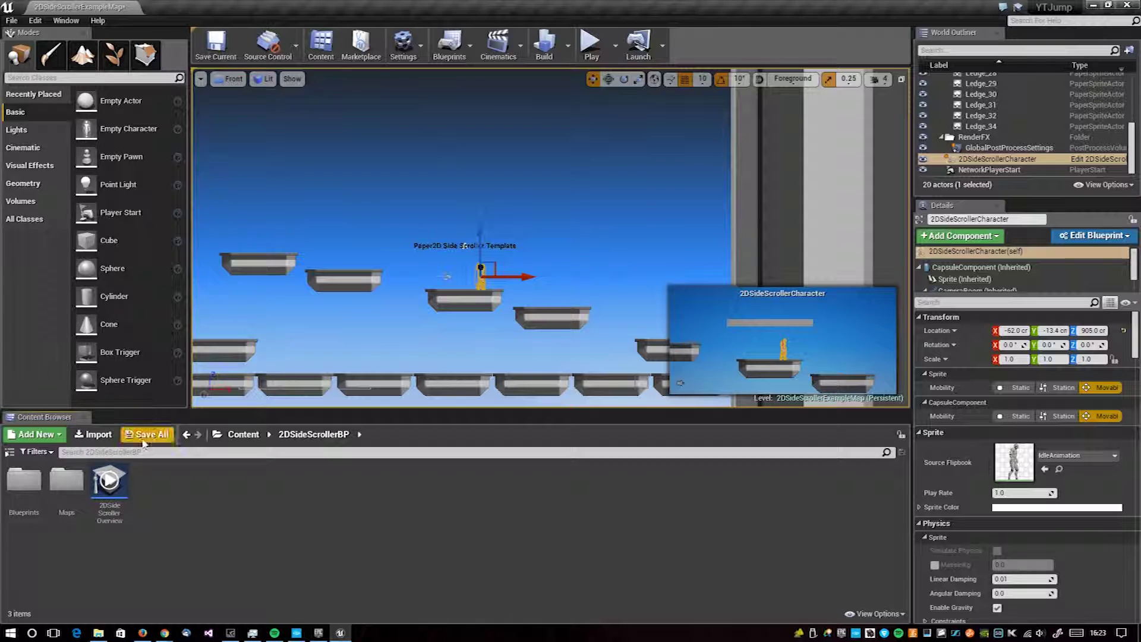
Step: Show the Content Browser folder tree with 2DSideScroller and 2DSideScrollerBP
left_click(9, 452)
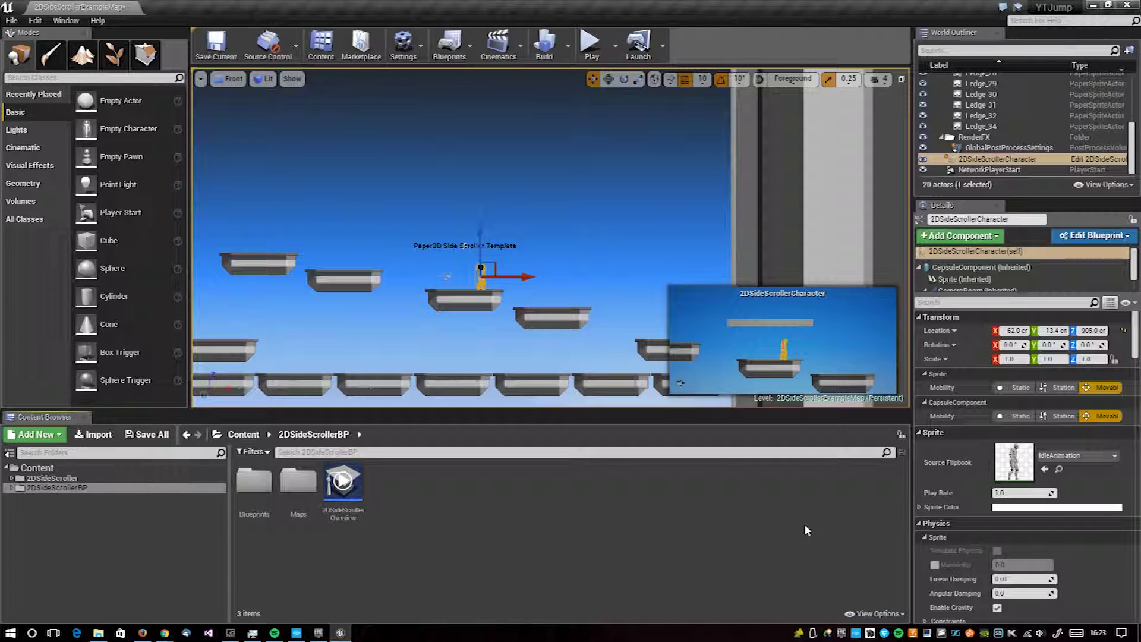
scroll(1043, 494, "down", 5)
scroll(1134, 486, "down", 10)
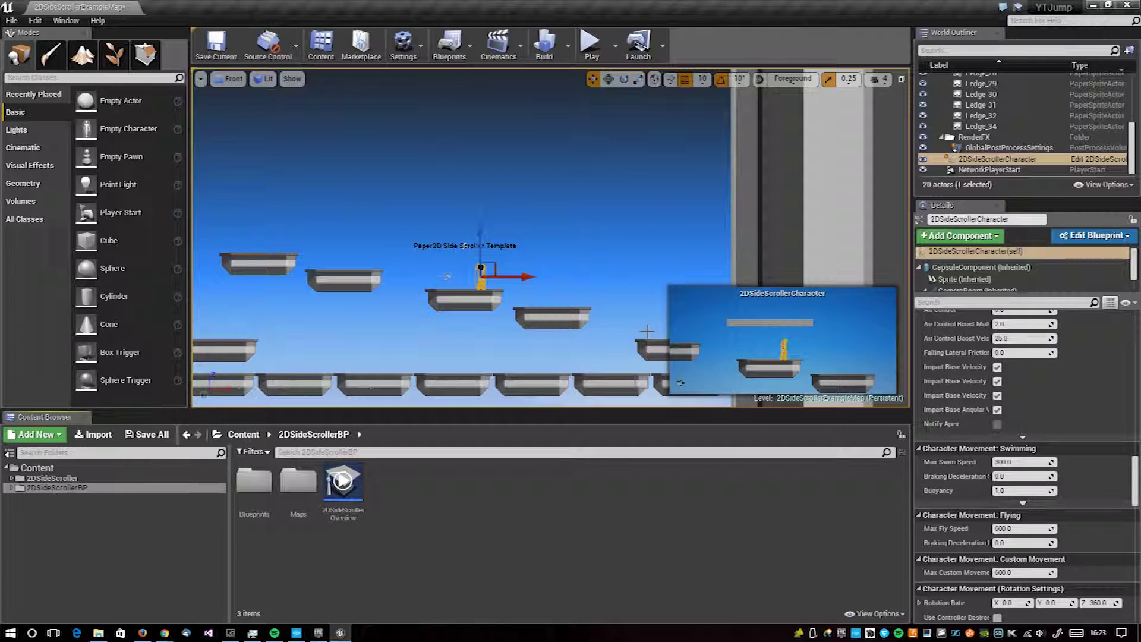
scroll(390, 183, "up", 6)
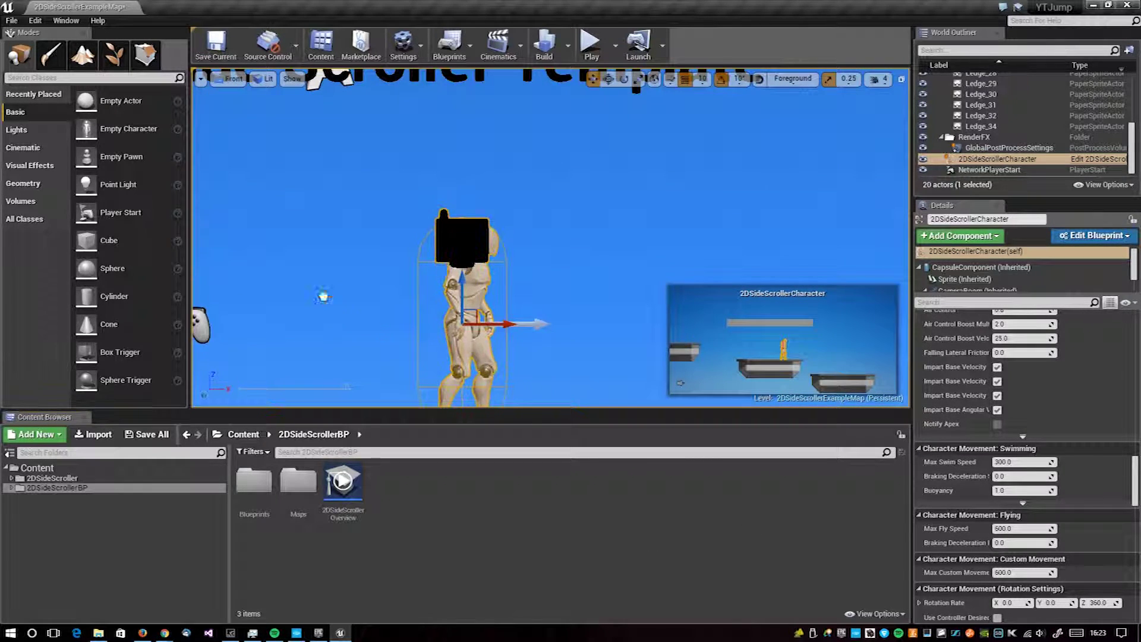
Step: Inspect Background_Sprite, NetworkPlayerStart and the character, then box-select title, background and character
left_click(348, 300)
scroll(347, 301, "down", 4)
left_click(238, 312)
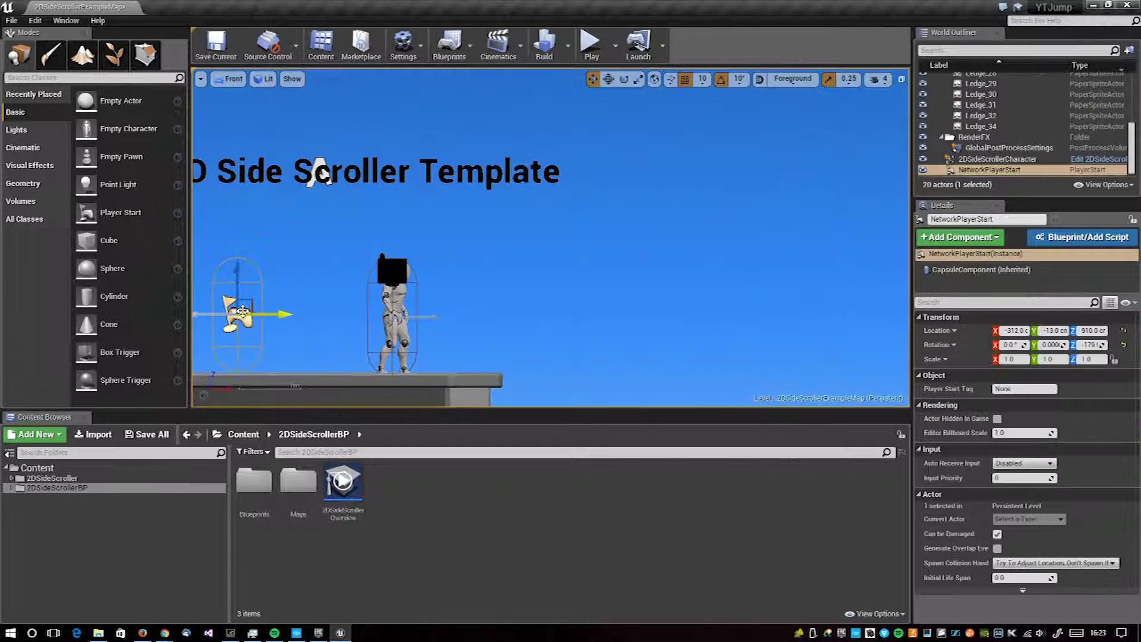
left_click(394, 285)
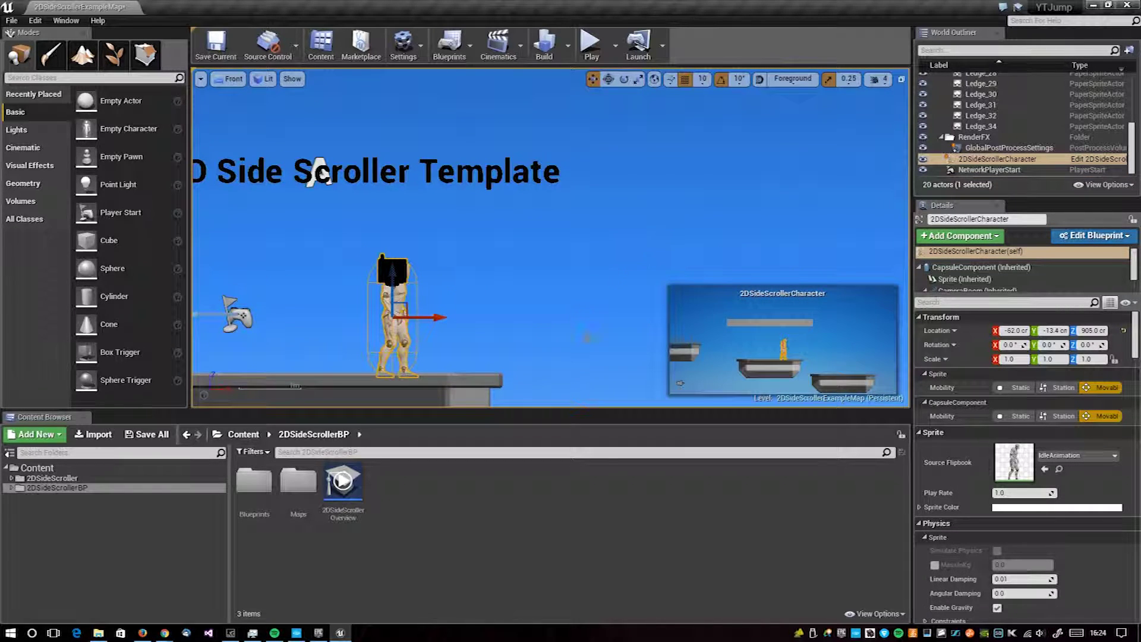
scroll(418, 289, "down", 5)
scroll(418, 288, "up", 4)
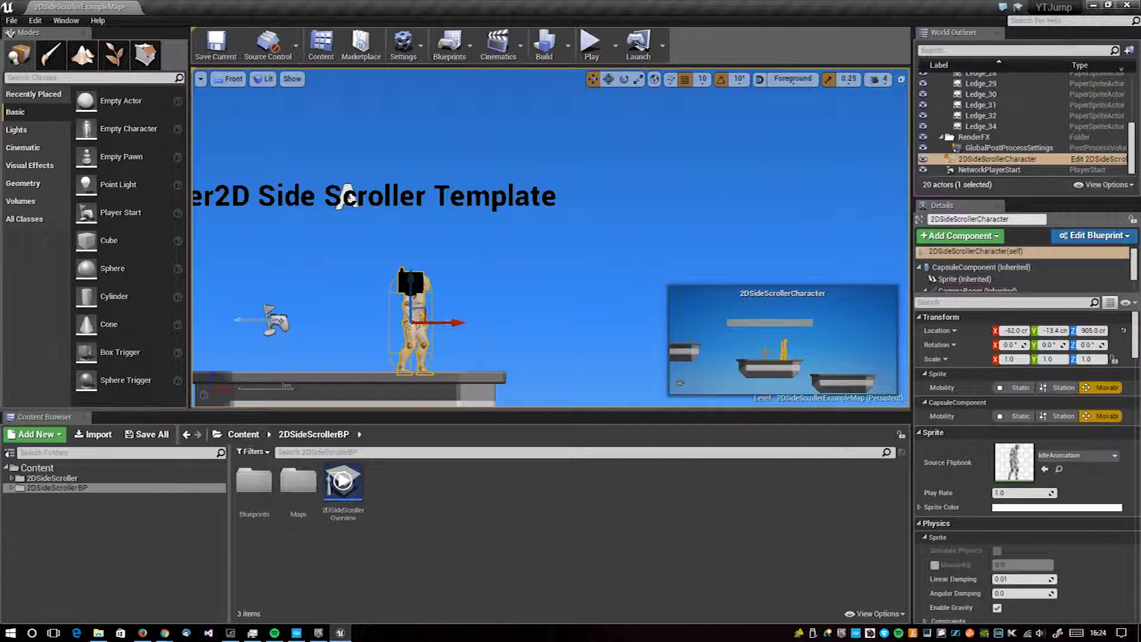
scroll(410, 285, "up", 1)
scroll(410, 285, "down", 1)
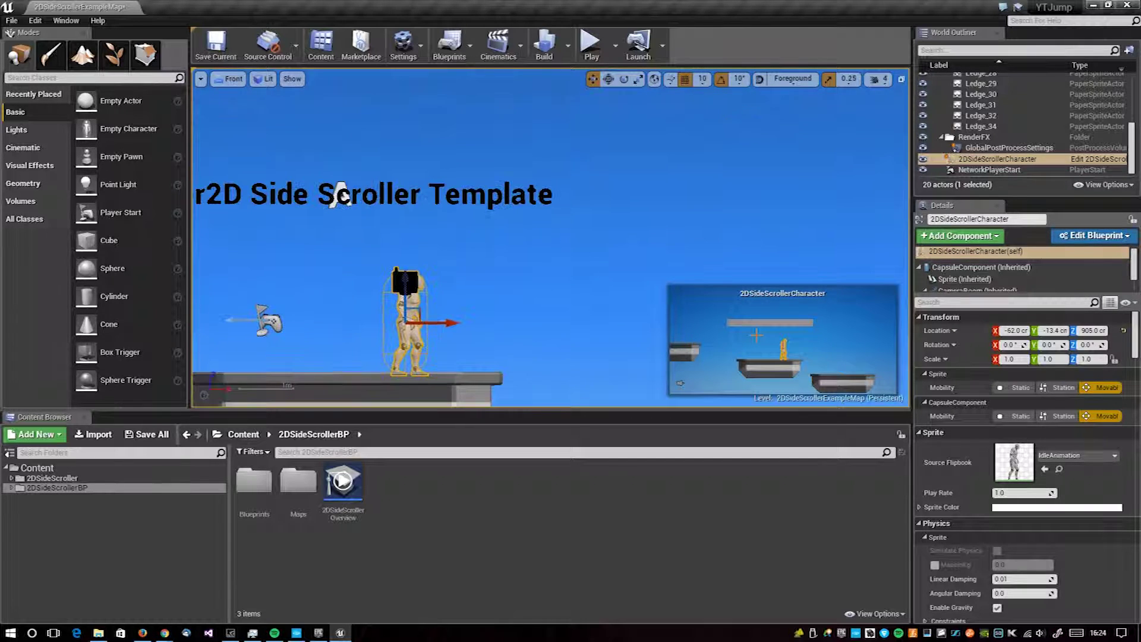
left_click_drag(517, 178, 517, 255)
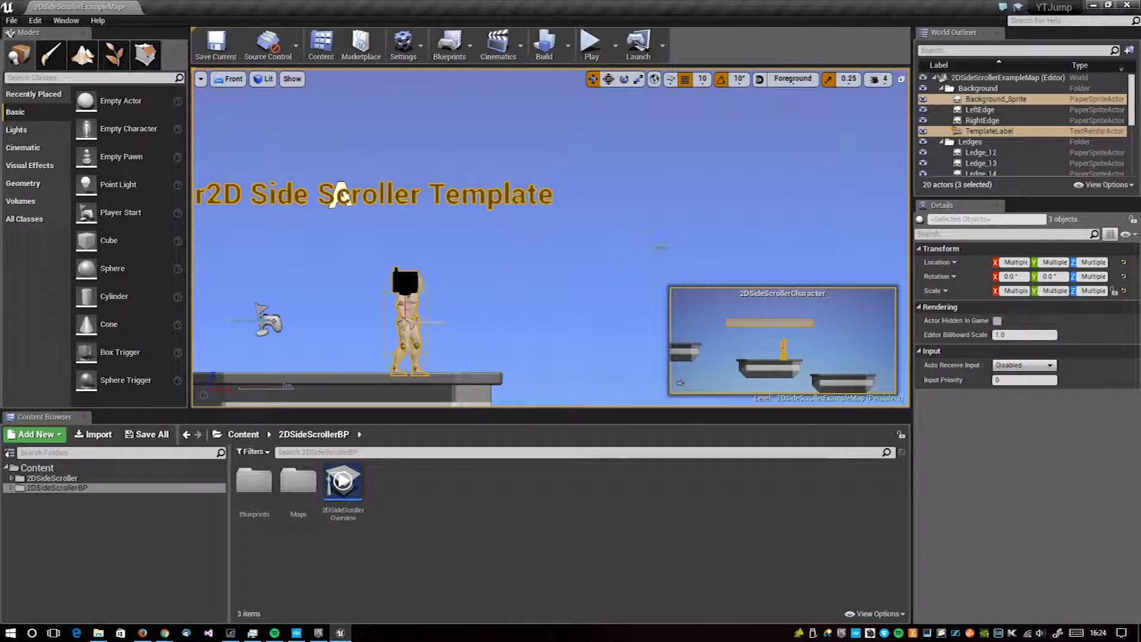
Step: Try launching YTJump on the connected Android device three times; it needs authorization
left_click(663, 47)
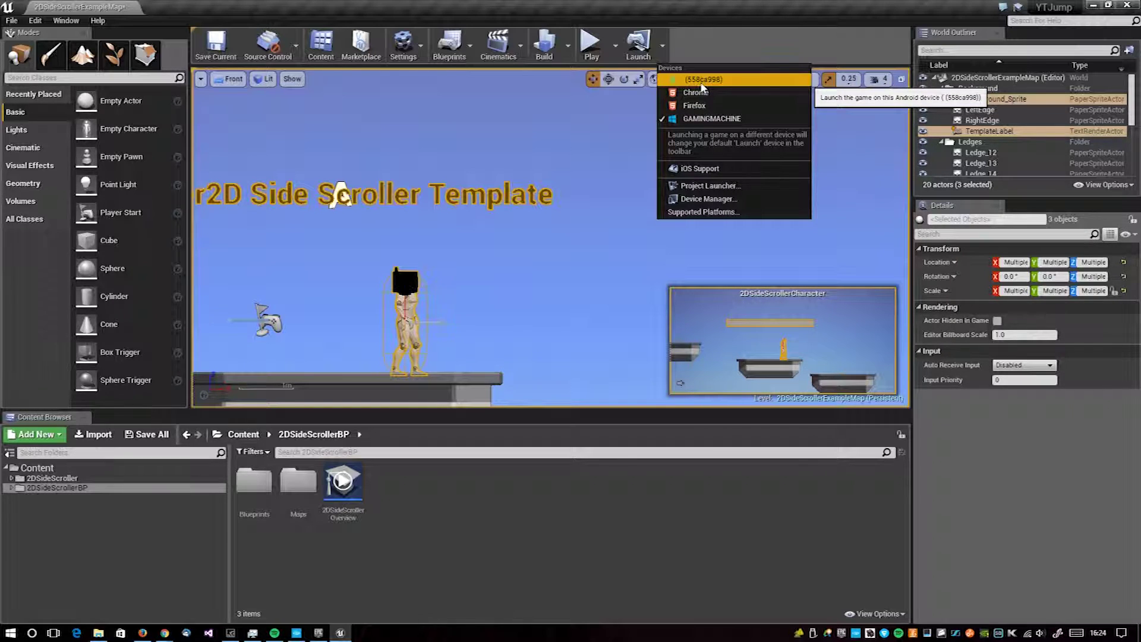
left_click(702, 82)
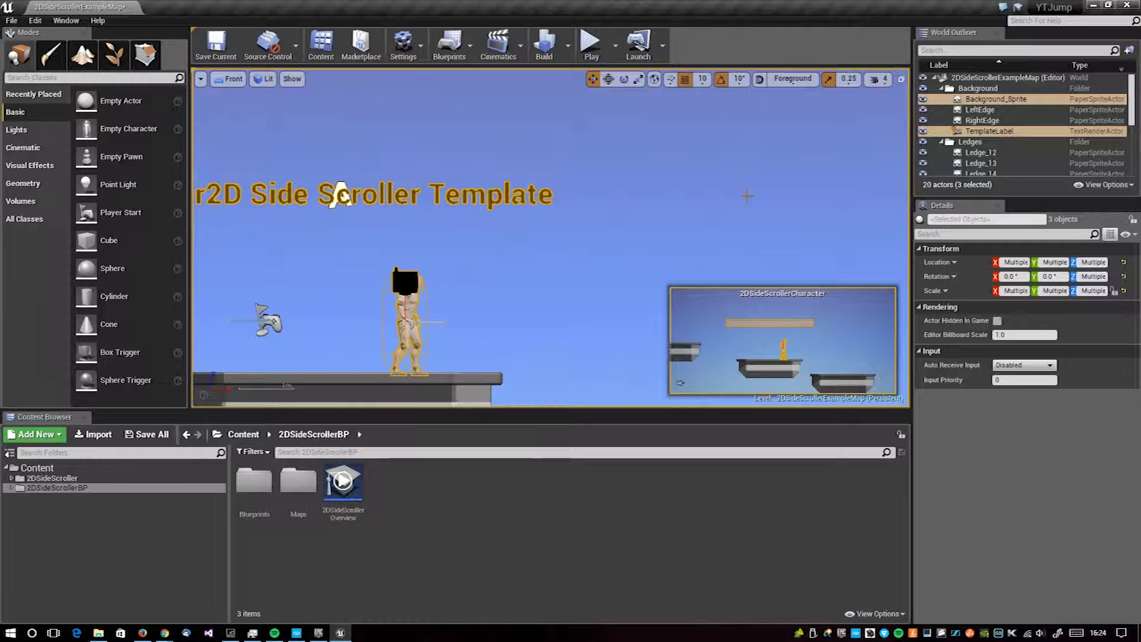
left_click(663, 46)
left_click(703, 80)
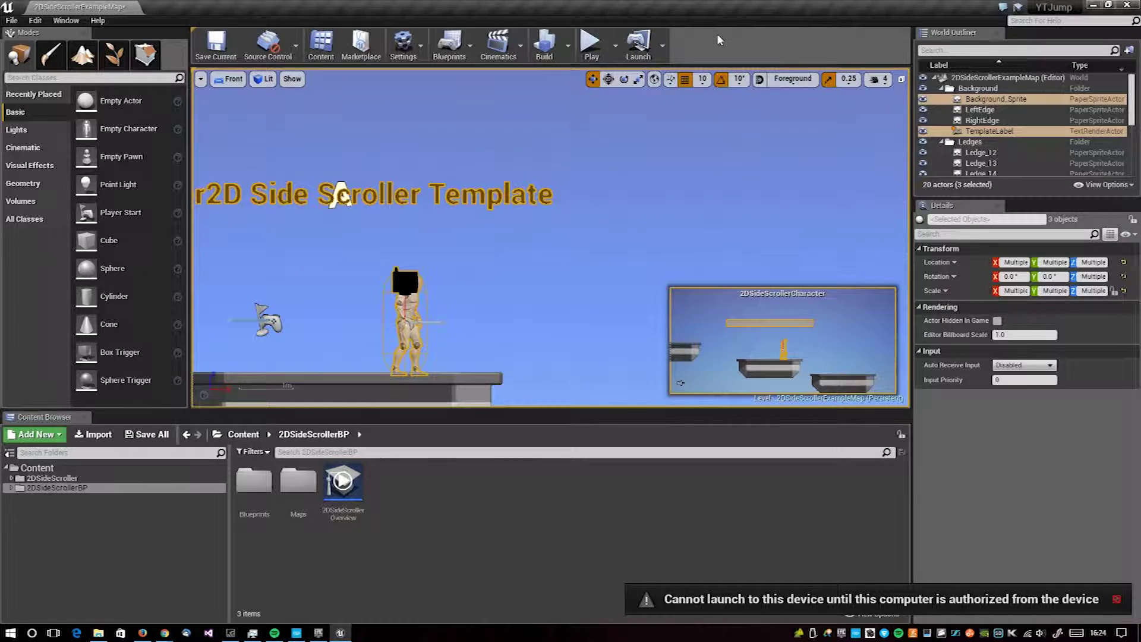
left_click(662, 45)
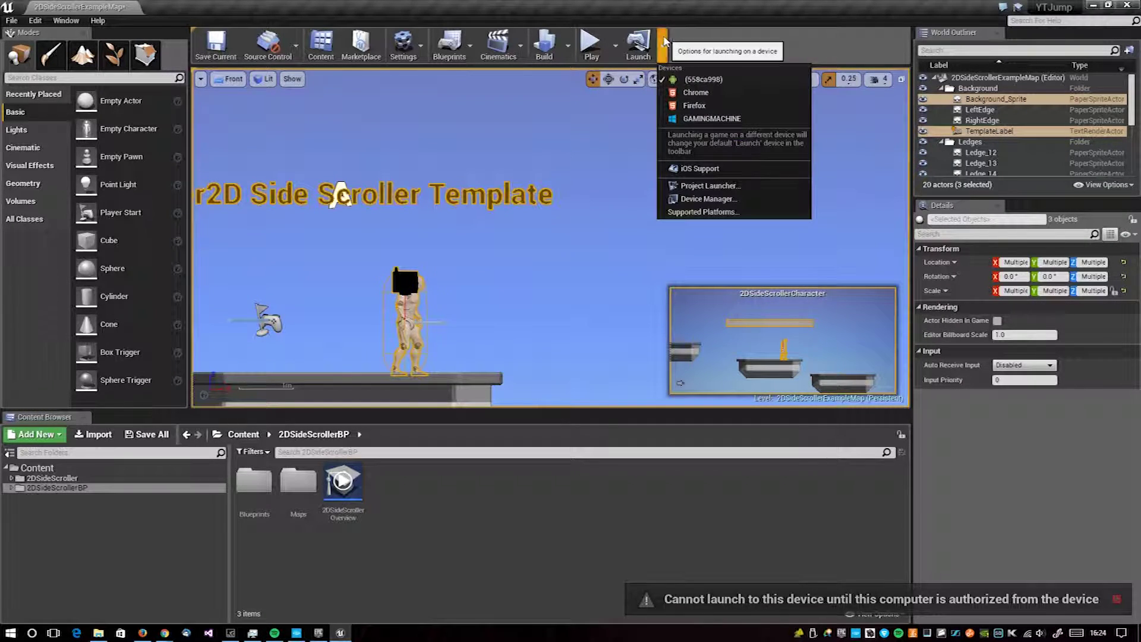
left_click(695, 79)
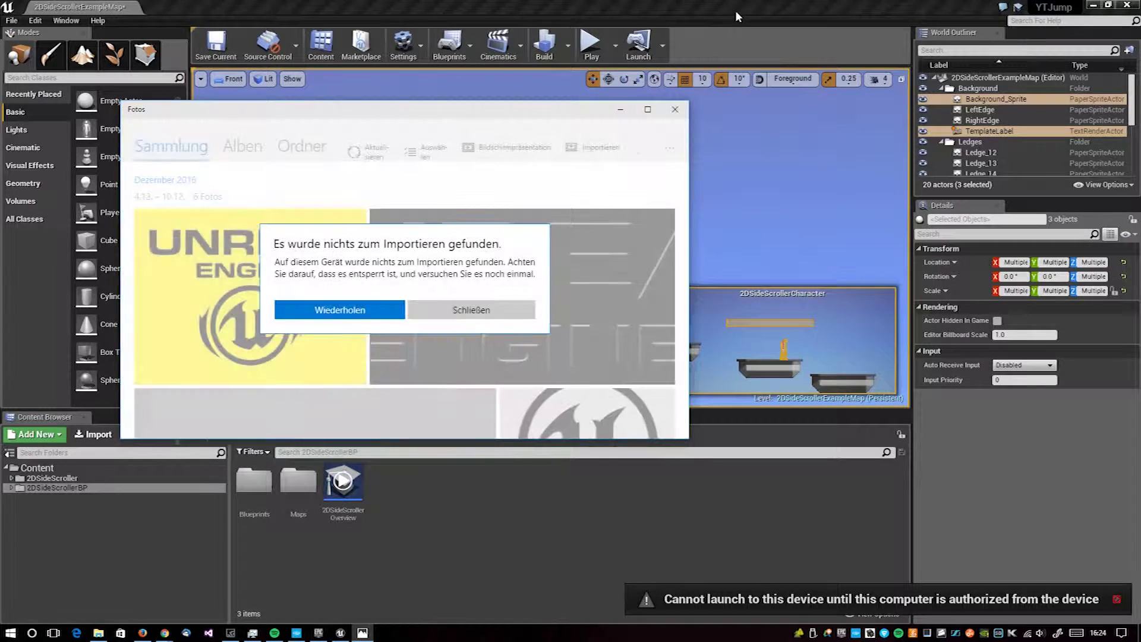
Step: Dismiss the 'nichts zum Importieren gefunden' notice and close the Photos window
left_click(471, 310)
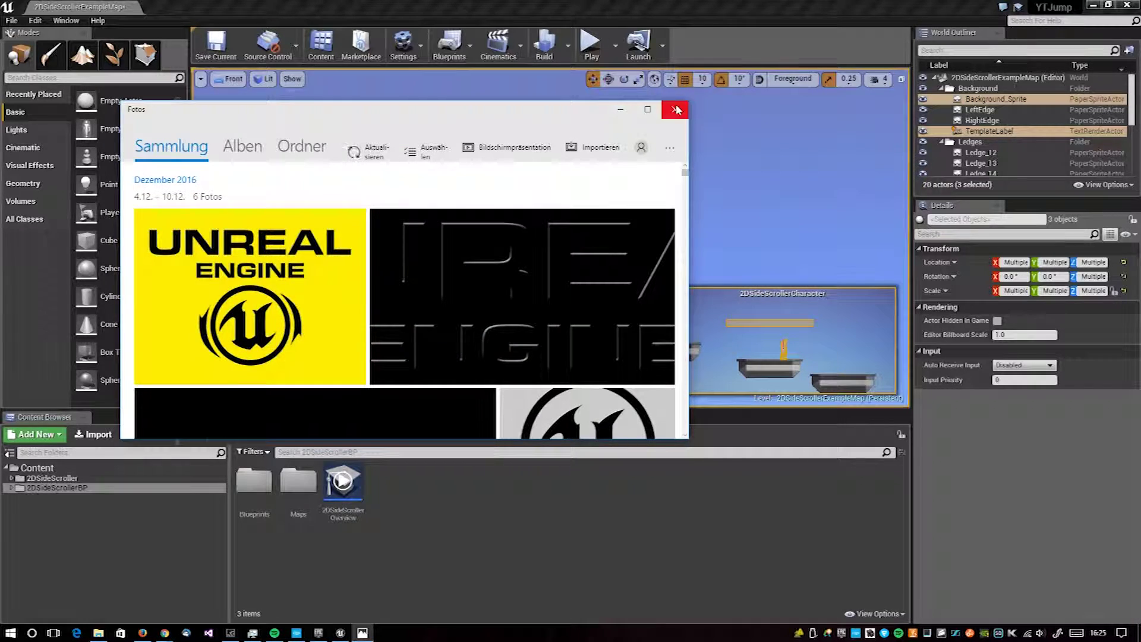
left_click(675, 110)
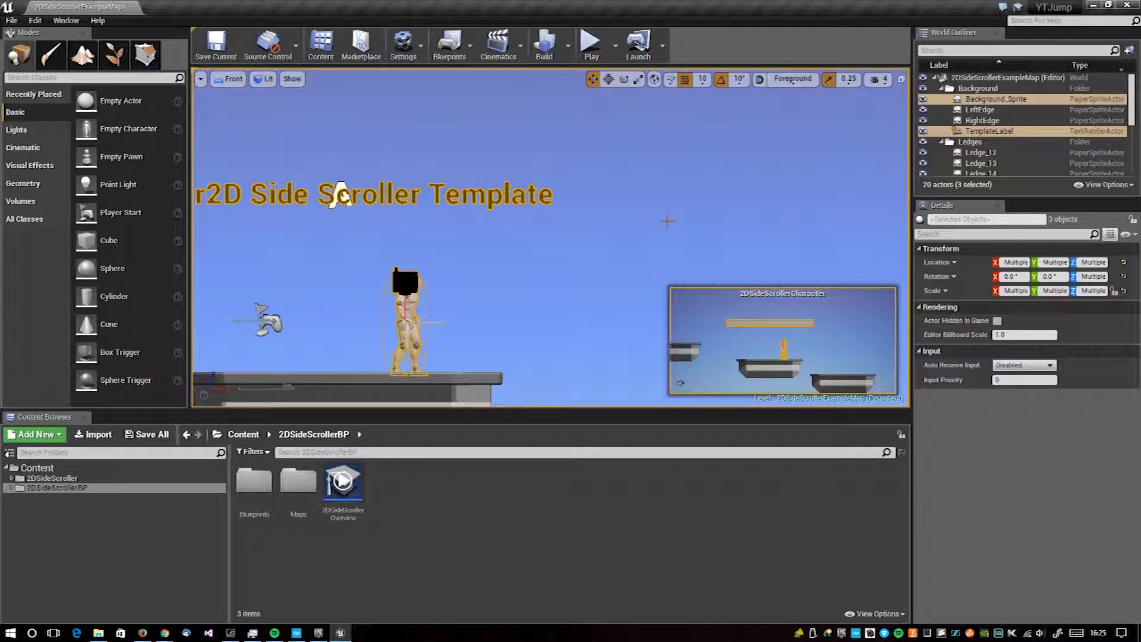
Step: Launch YTJump on the Android device without saving the level
left_click(662, 45)
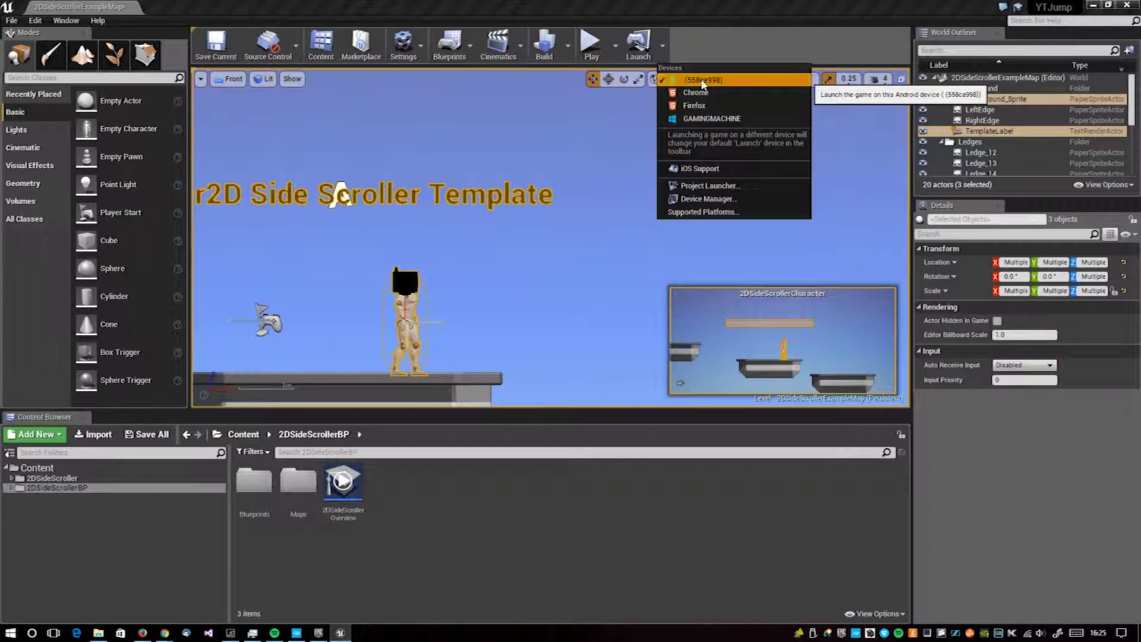
left_click(703, 84)
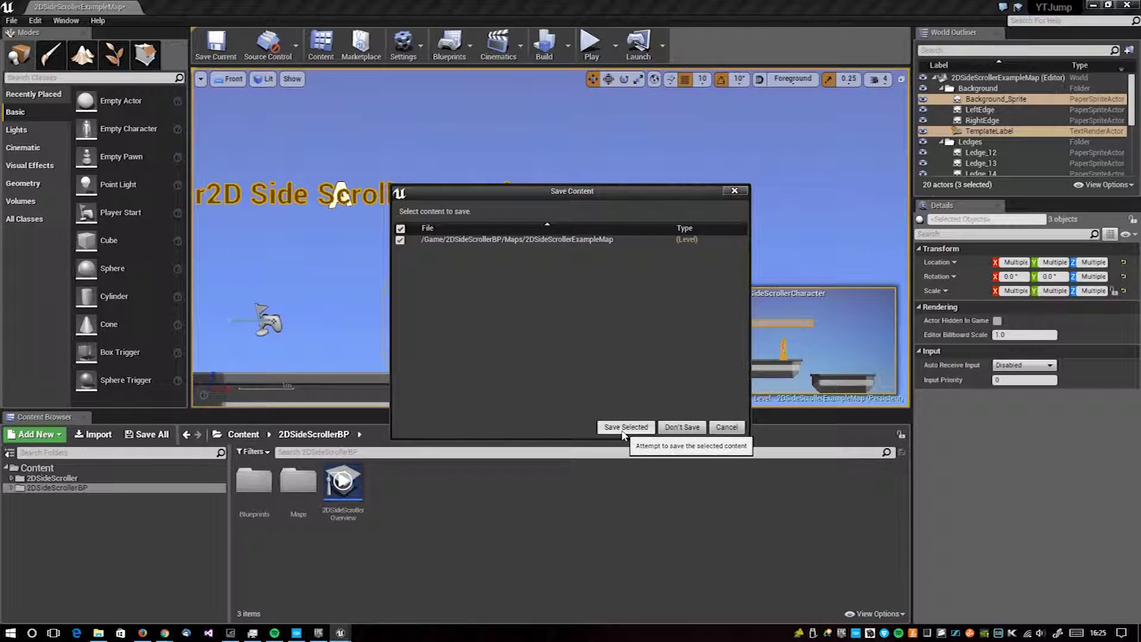
left_click(684, 427)
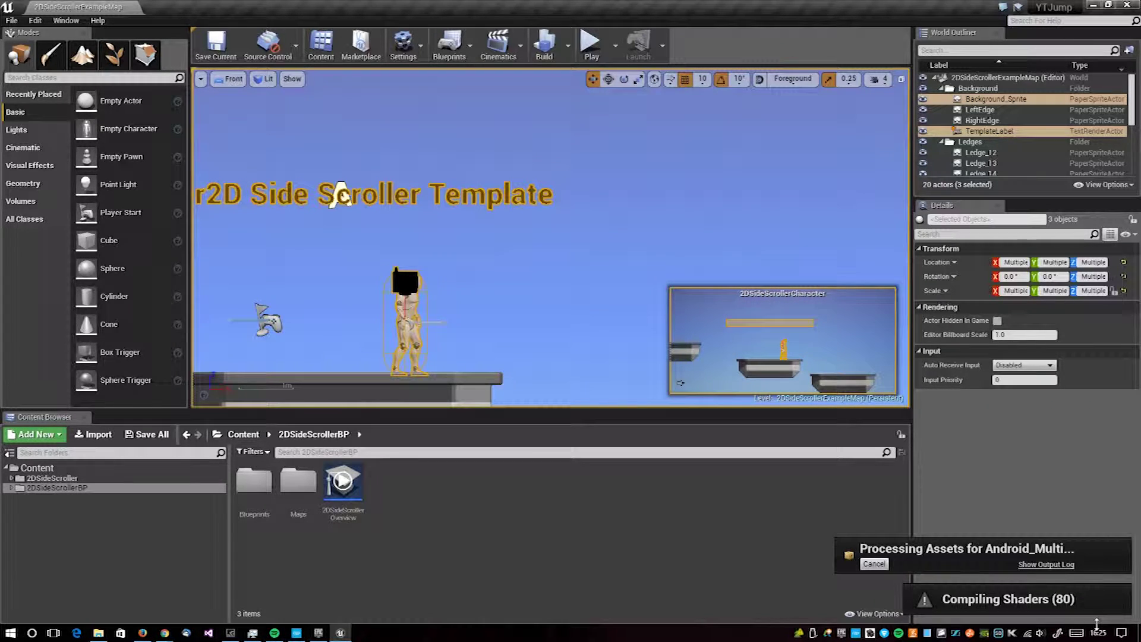
Step: Test-play the level in the editor, running right and jumping, then stop with Esc
left_click(342, 196)
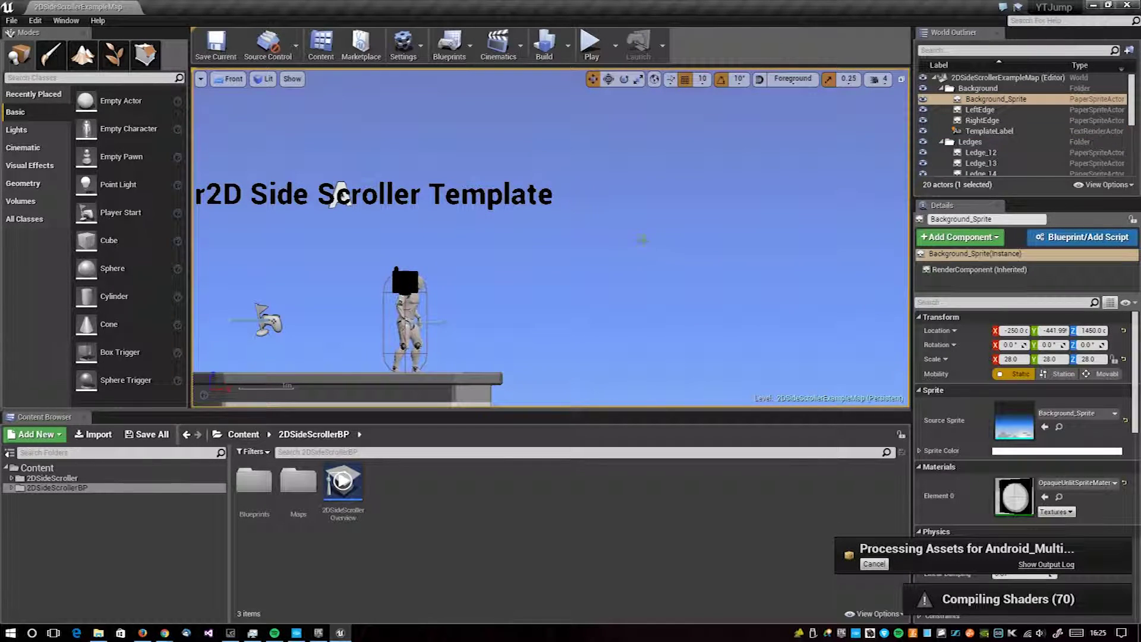
left_click(596, 56)
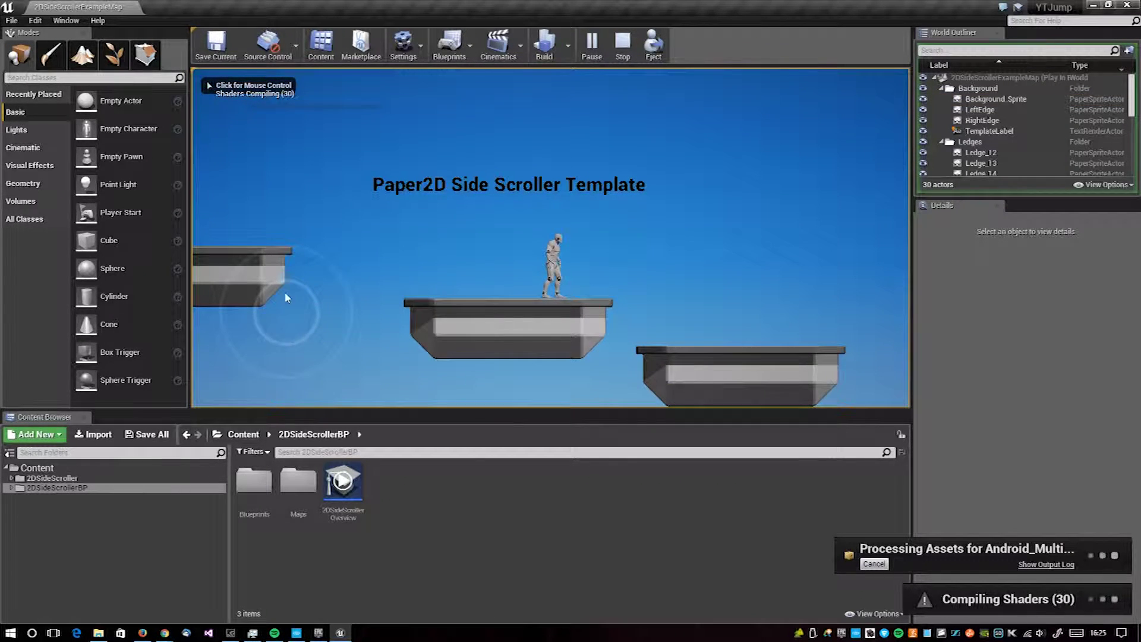
left_click(534, 356)
key("d")
key("space")
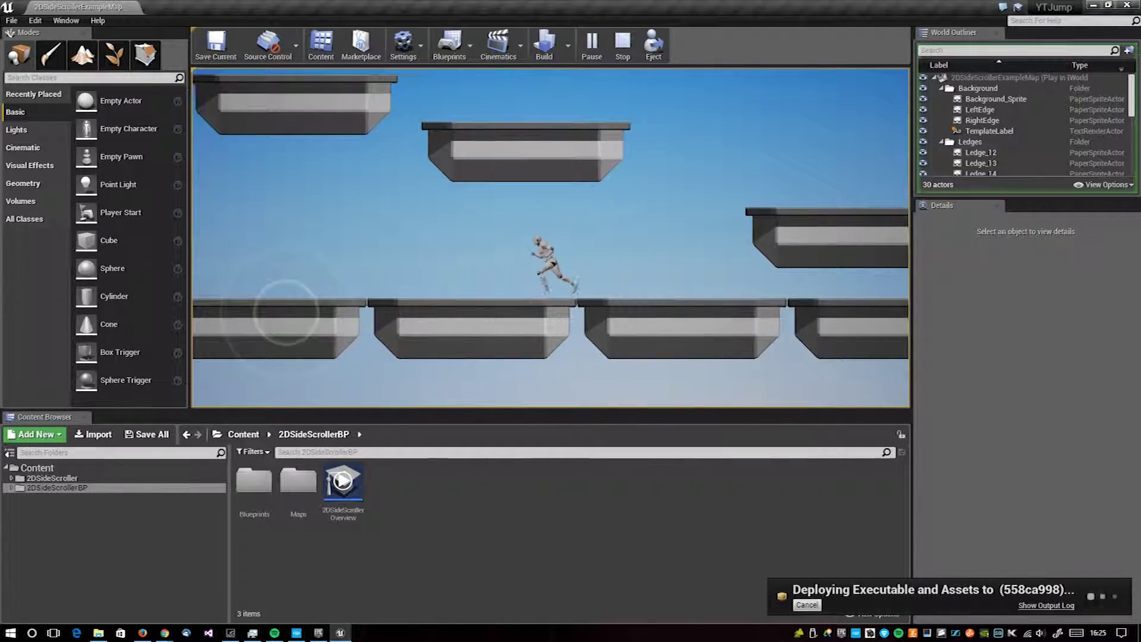
key("Escape")
left_click(539, 355)
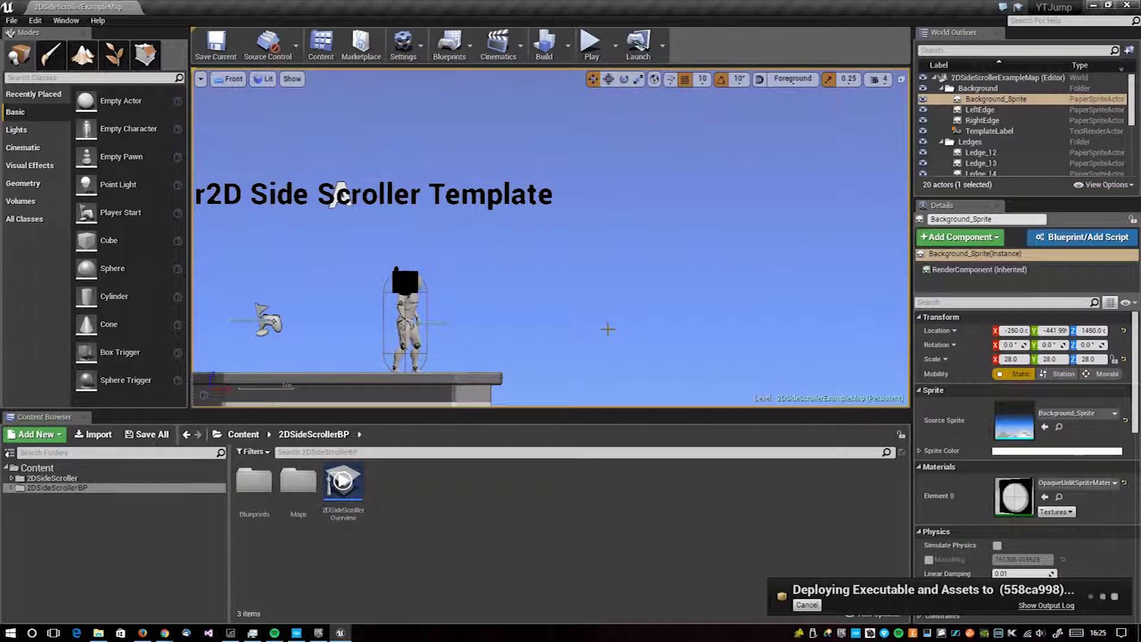
Step: Zoom out the Front viewport until every ledge of the level is visible
scroll(607, 333, "down", 1)
scroll(608, 337, "down", 2)
scroll(608, 337, "down", 1)
scroll(604, 343, "down", 1)
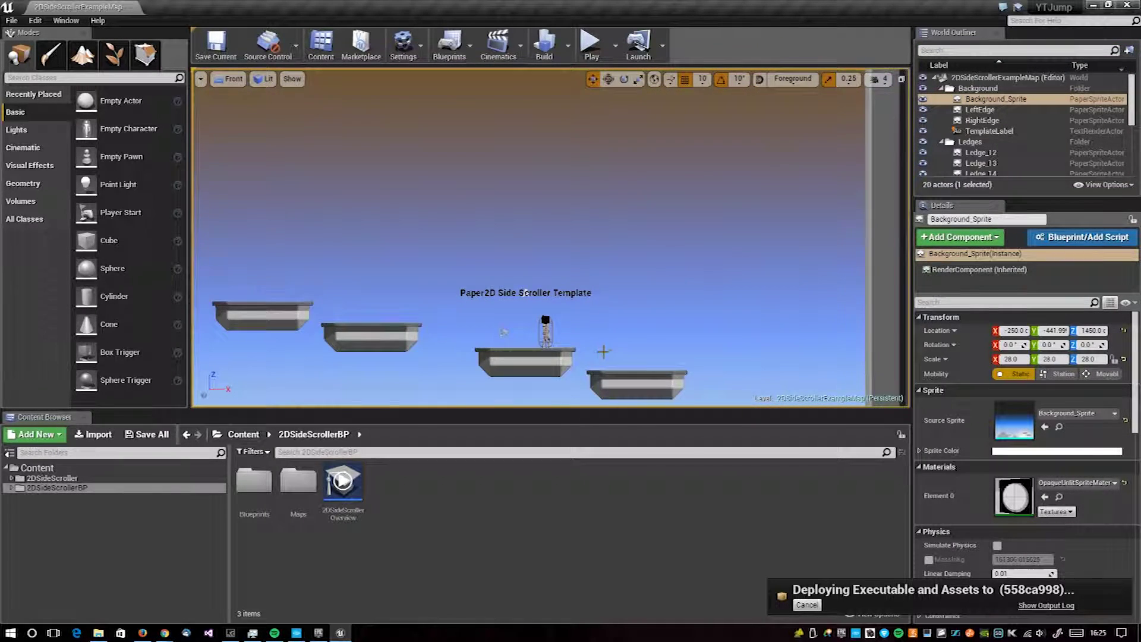
scroll(592, 341, "down", 2)
scroll(586, 338, "up", 3)
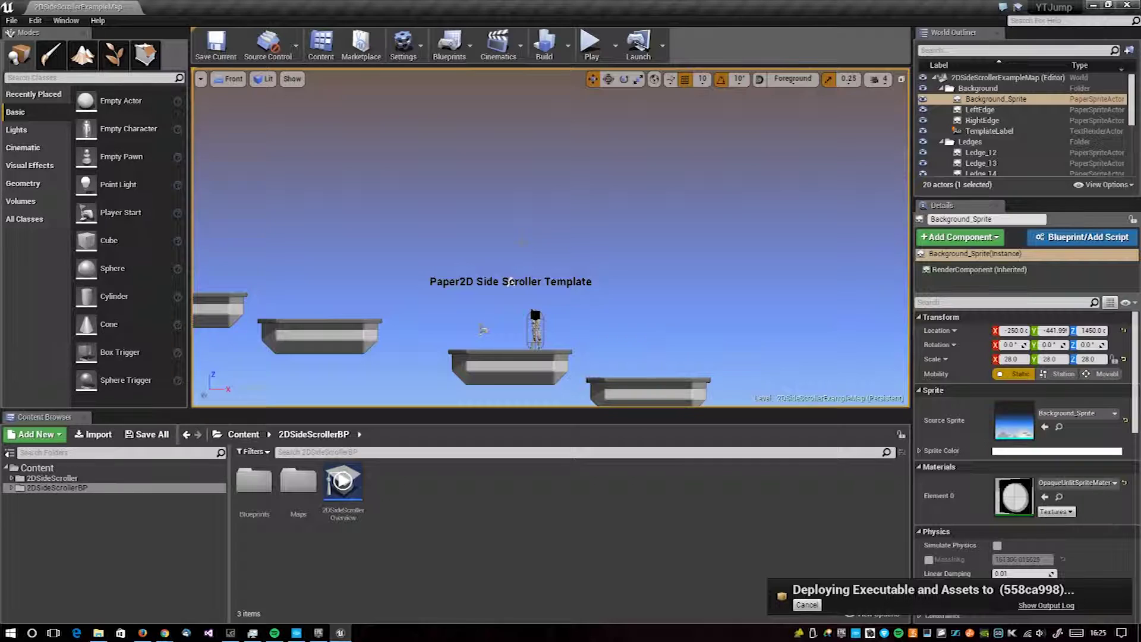
scroll(538, 285, "down", 2)
scroll(541, 274, "down", 1)
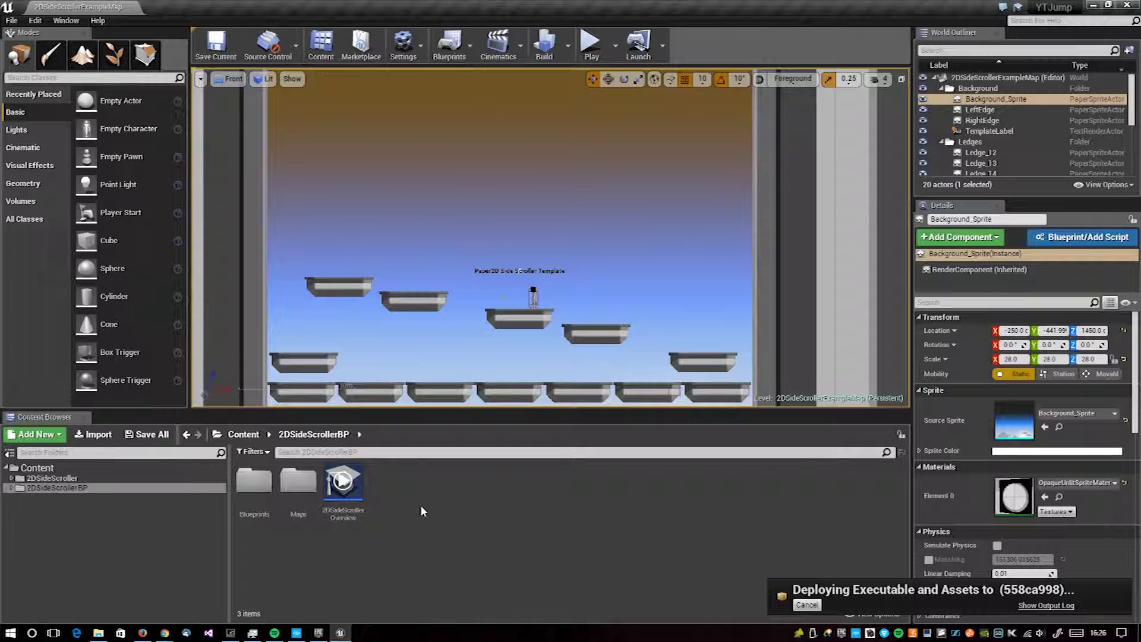
Step: Switch to Chrome's Android Quick Start docs and open the Required Android Setup page
left_click(165, 632)
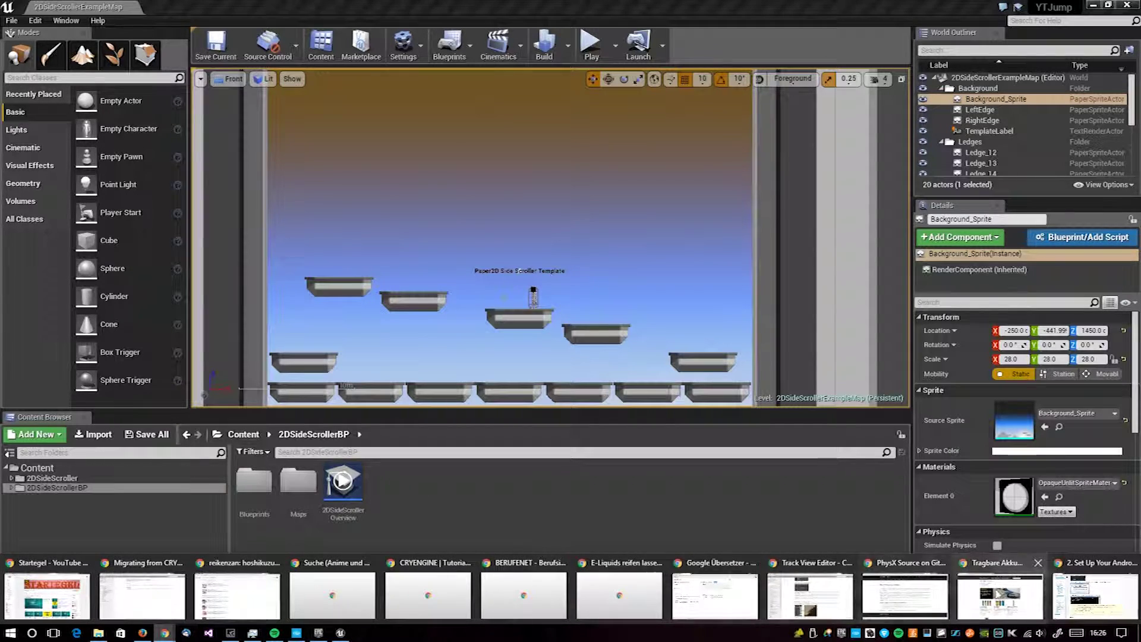
left_click(164, 594)
scroll(389, 383, "up", 15)
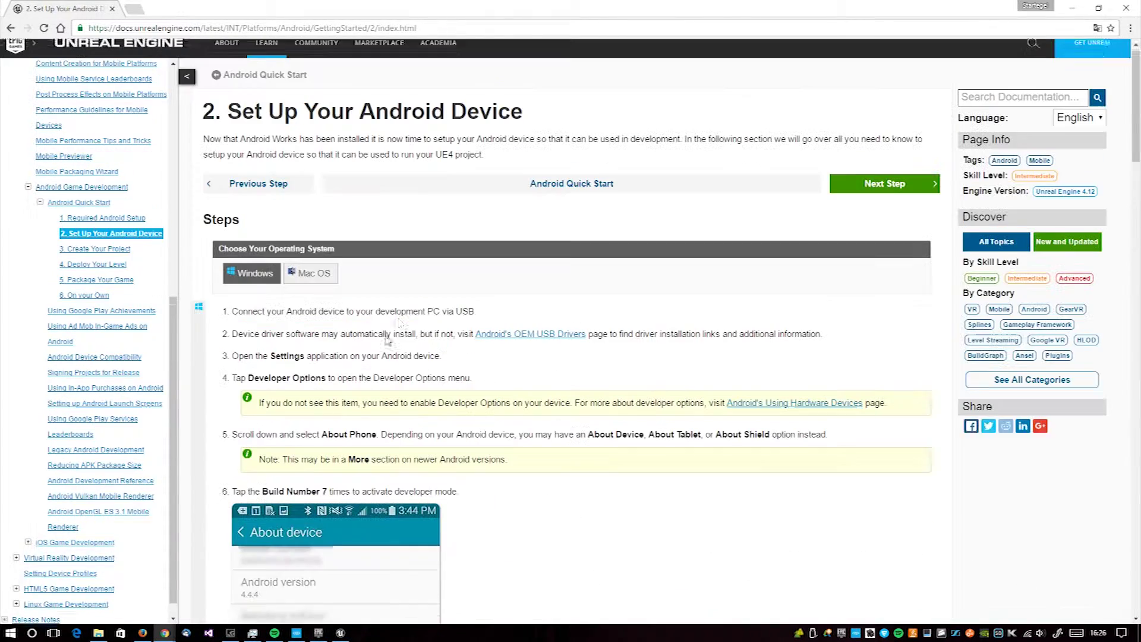
left_click(106, 231)
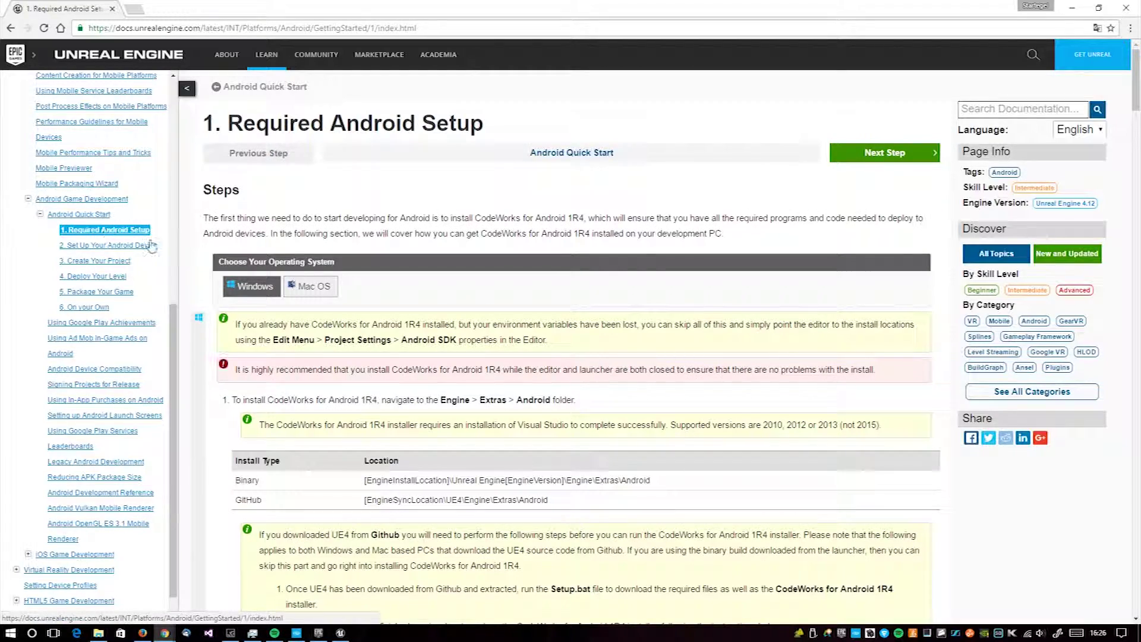
scroll(107, 327, "down", 8)
scroll(107, 326, "up", 4)
Step: Open 'Create Your Project', then '4. Deploy Your Level', scrolling to the texture-format table
left_click(95, 230)
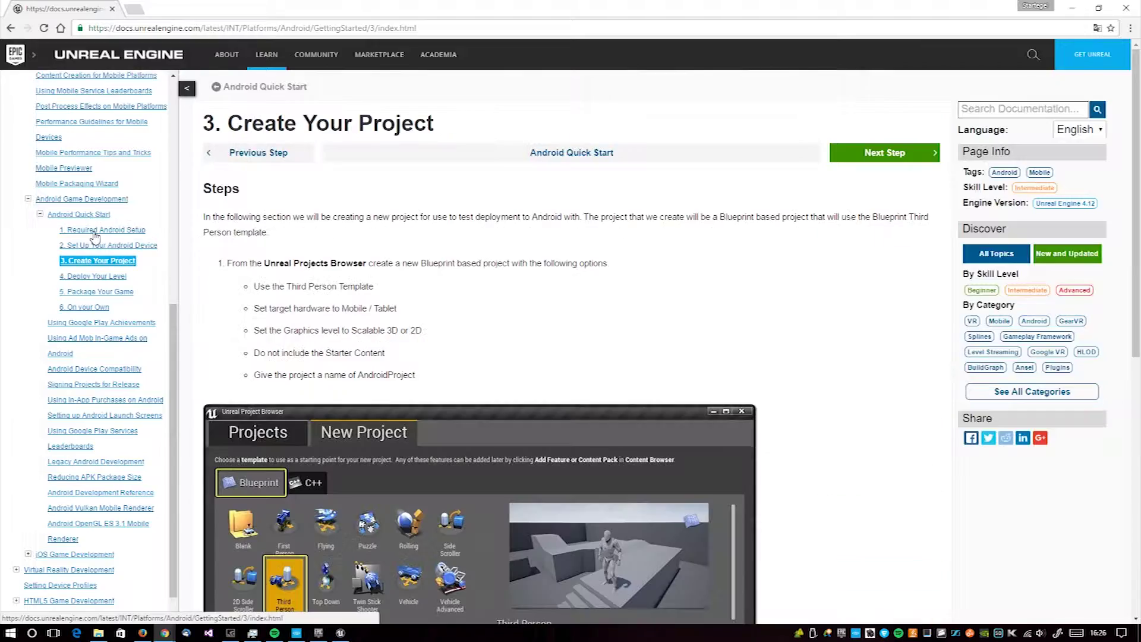
left_click(98, 277)
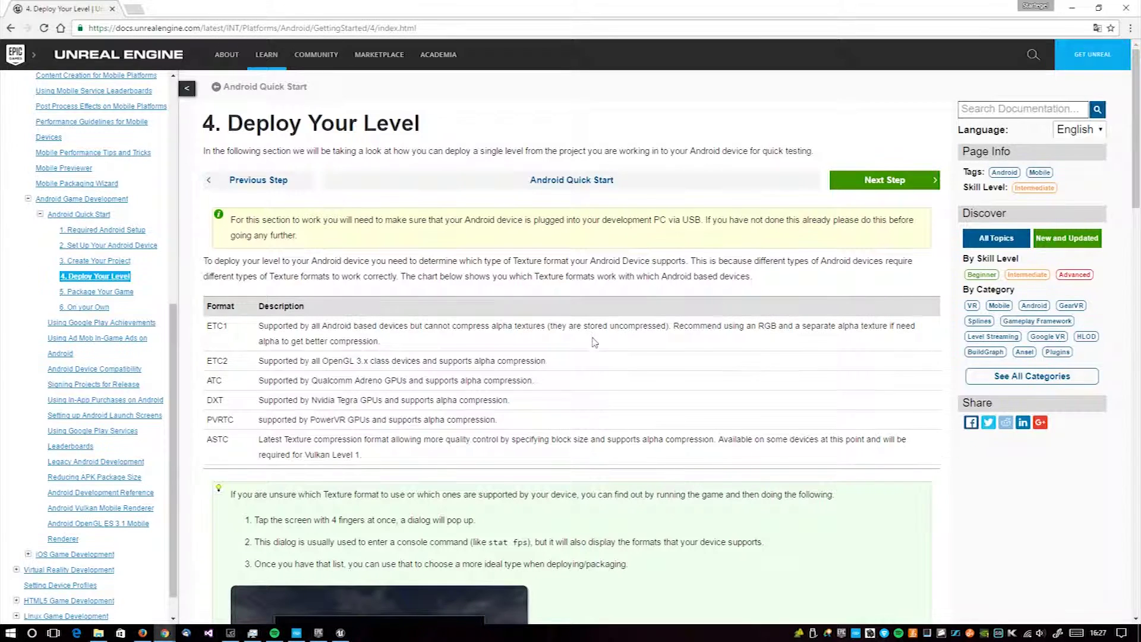
scroll(594, 344, "down", 5)
scroll(649, 336, "down", 10)
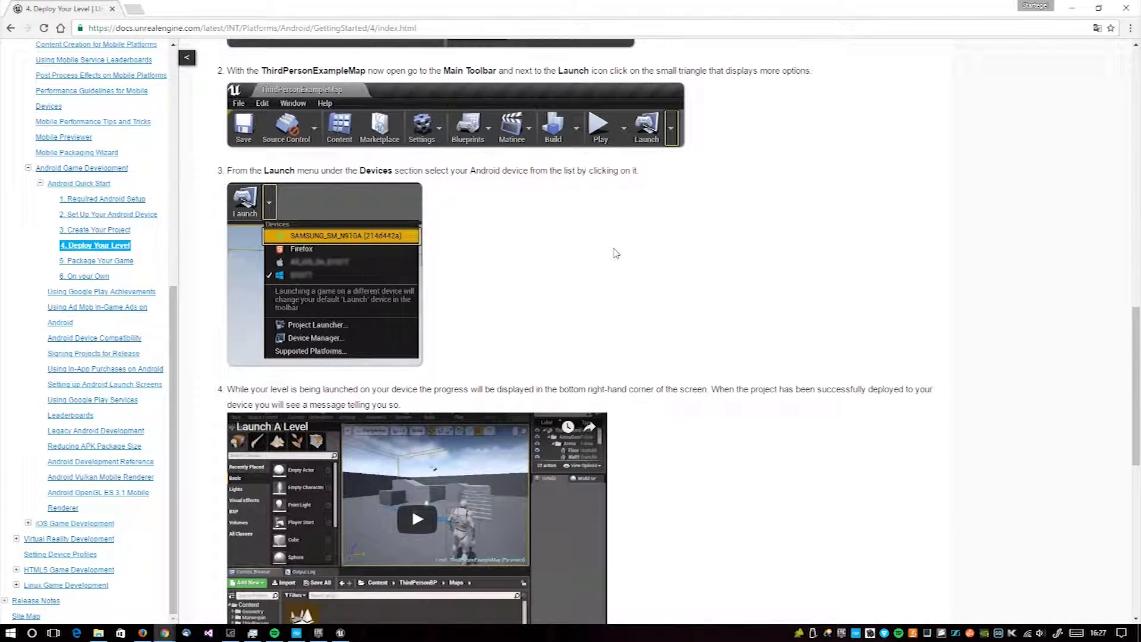
scroll(594, 247, "up", 9)
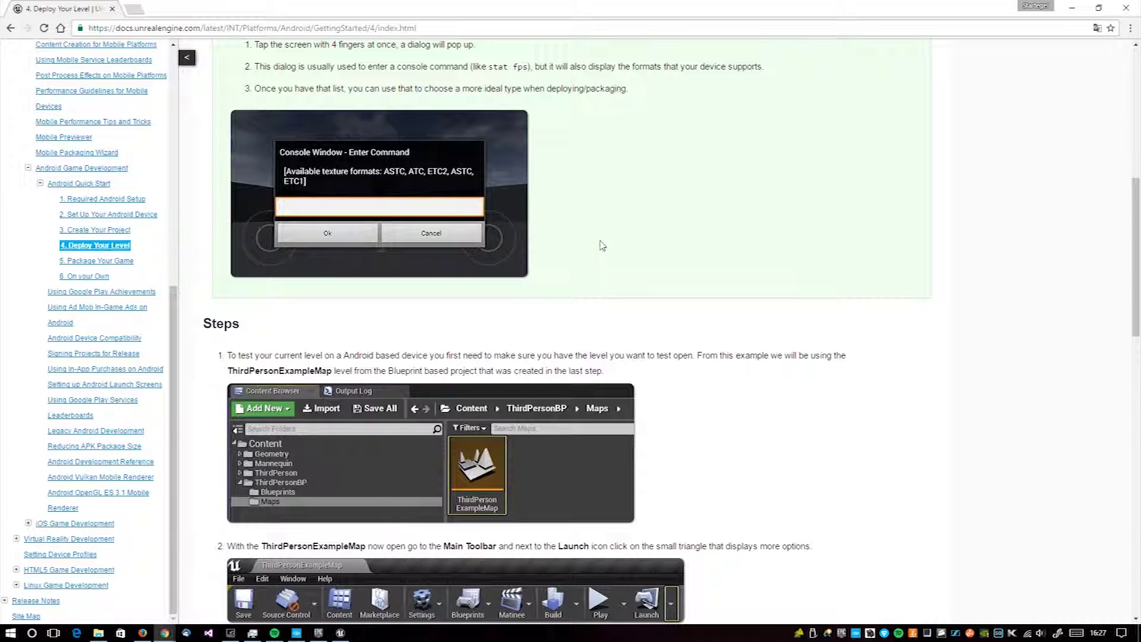
scroll(597, 241, "up", 2)
scroll(597, 240, "up", 3)
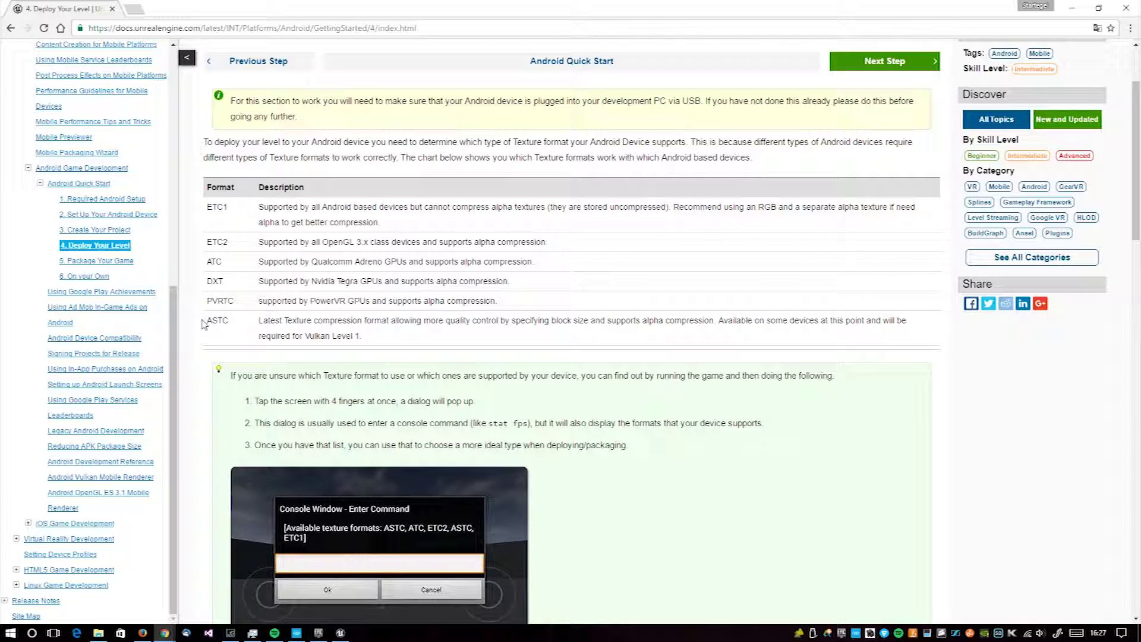
Step: Read the texture-format table, highlighting 'Vulkan' in the ASTC row
left_click_drag(202, 324, 198, 320)
left_click(203, 332)
double_click(318, 336)
left_click(515, 339)
Step: Scroll through the rest of the Deploy page, then return to the Unreal Editor
scroll(478, 351, "down", 2)
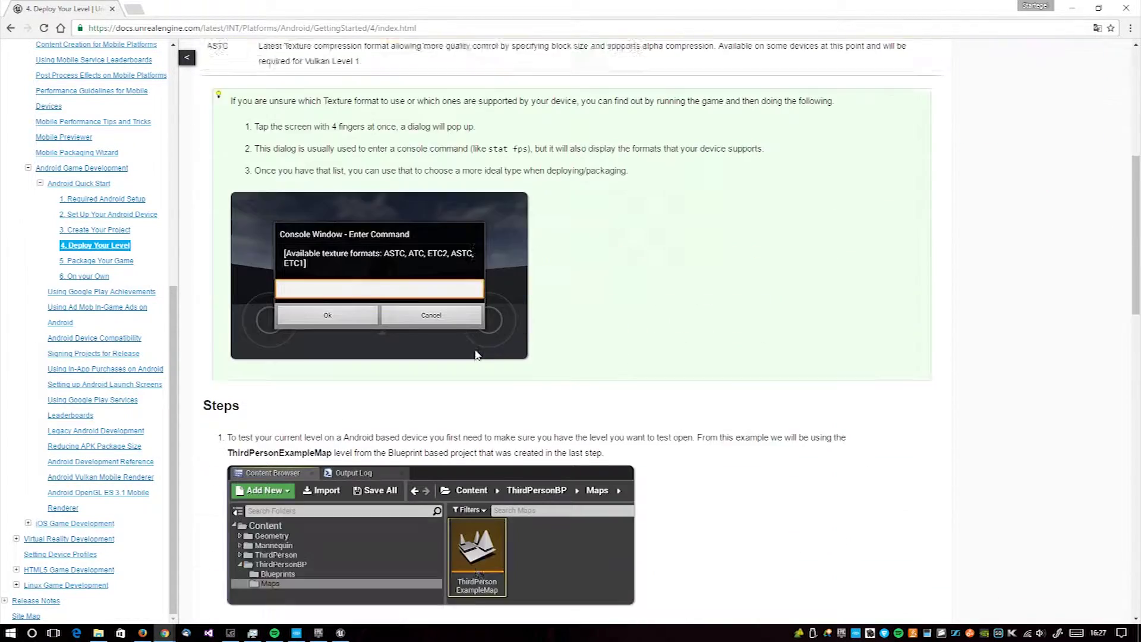
scroll(478, 352, "down", 6)
scroll(478, 352, "down", 5)
scroll(478, 351, "up", 10)
scroll(478, 352, "up", 2)
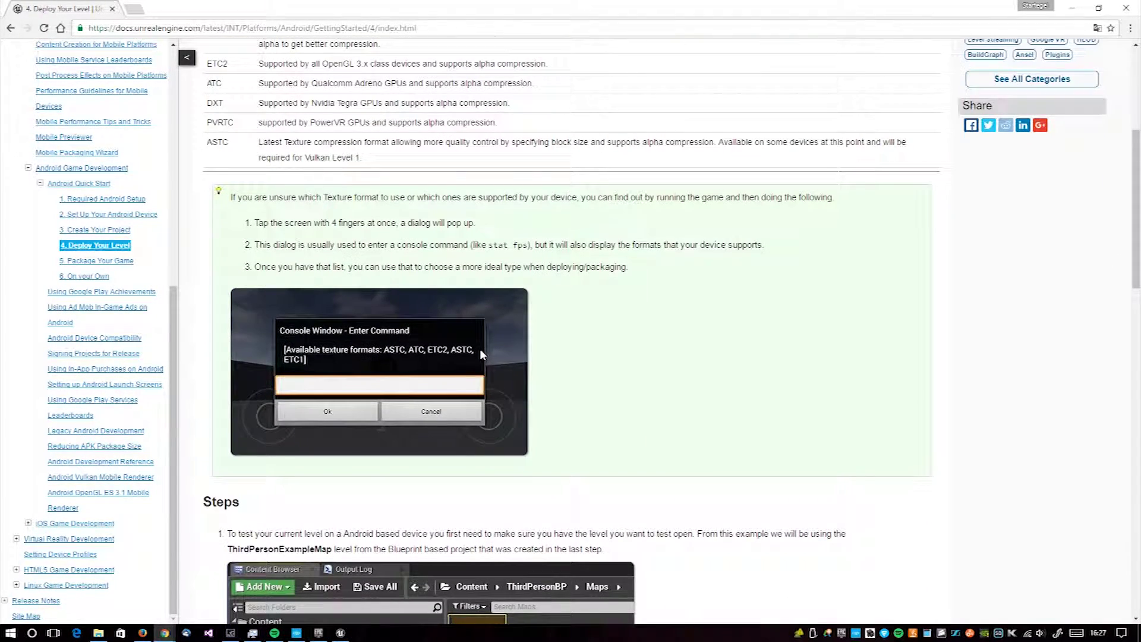
scroll(478, 250, "up", 4)
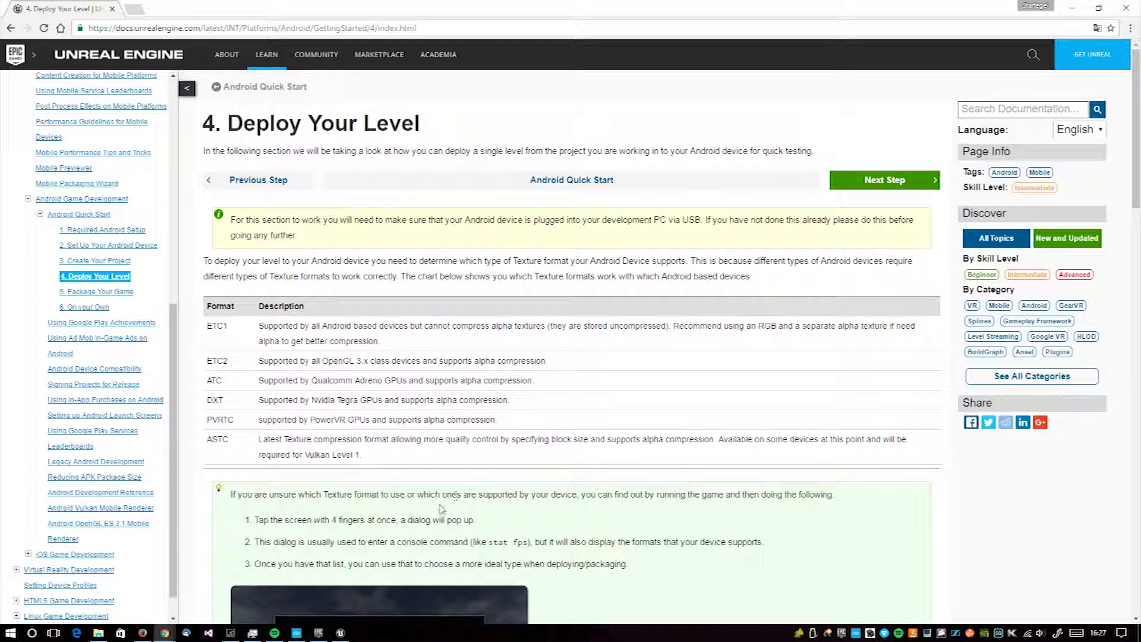
left_click(344, 634)
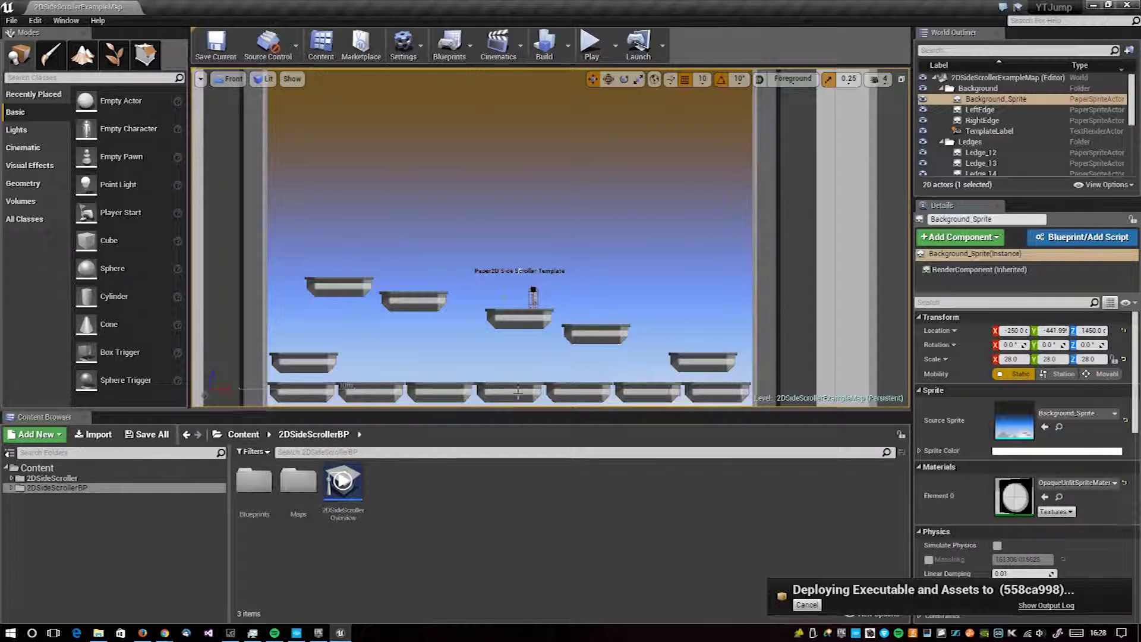
scroll(536, 302, "down", 1)
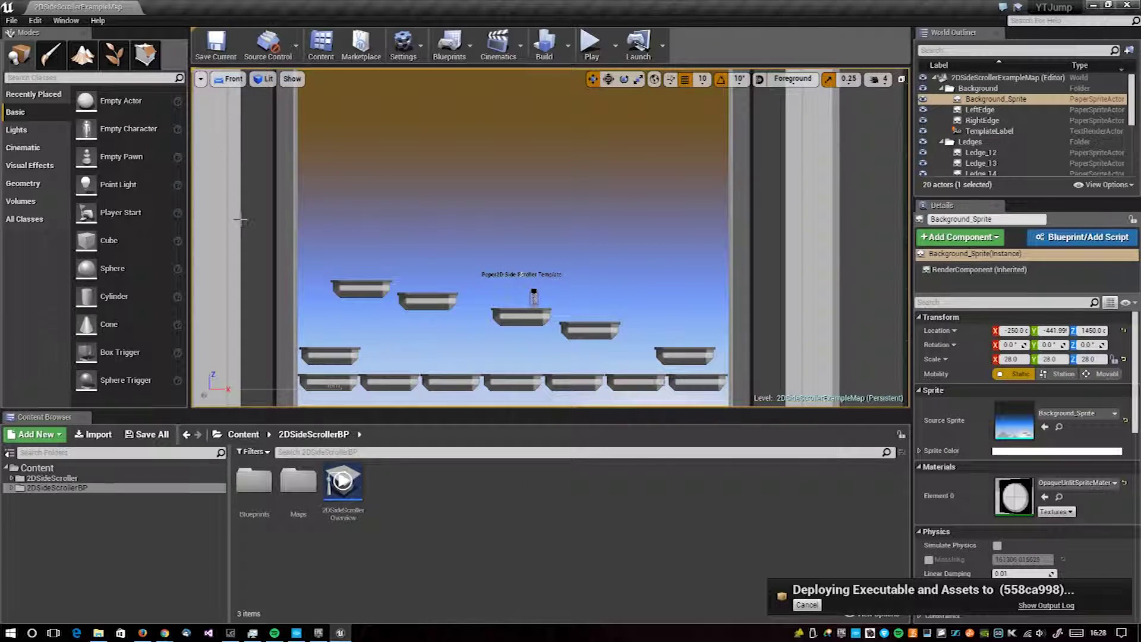